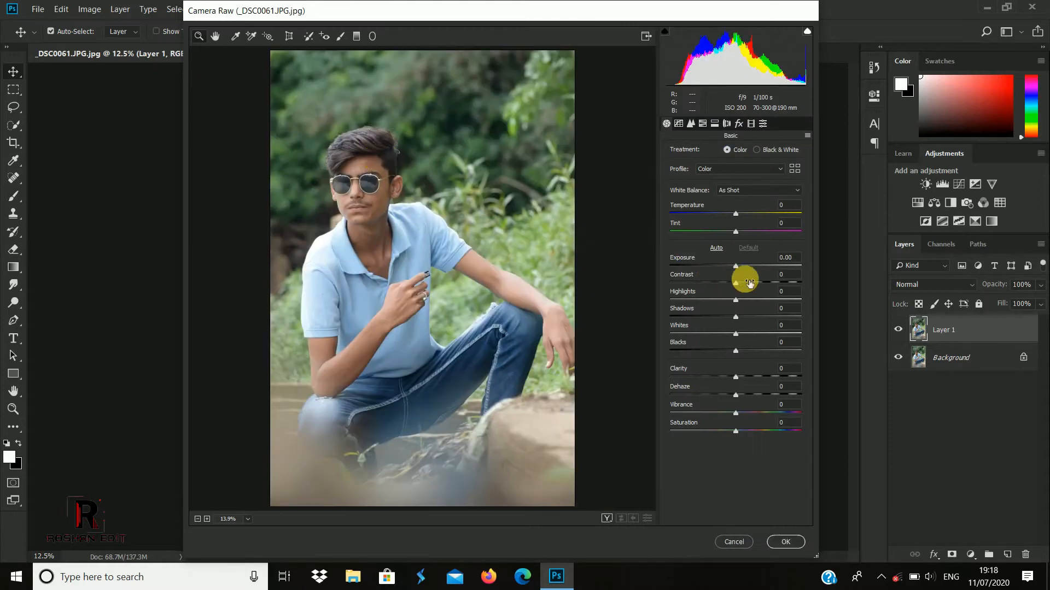
- Set the basic tones to Exposure +0.05, Contrast +15, Highlights -100, Shadows +30, Whites +1, Blacks -22, Clarity +22 and Vibrance +23
{"action": "left_click", "coordinate": [746, 283]}
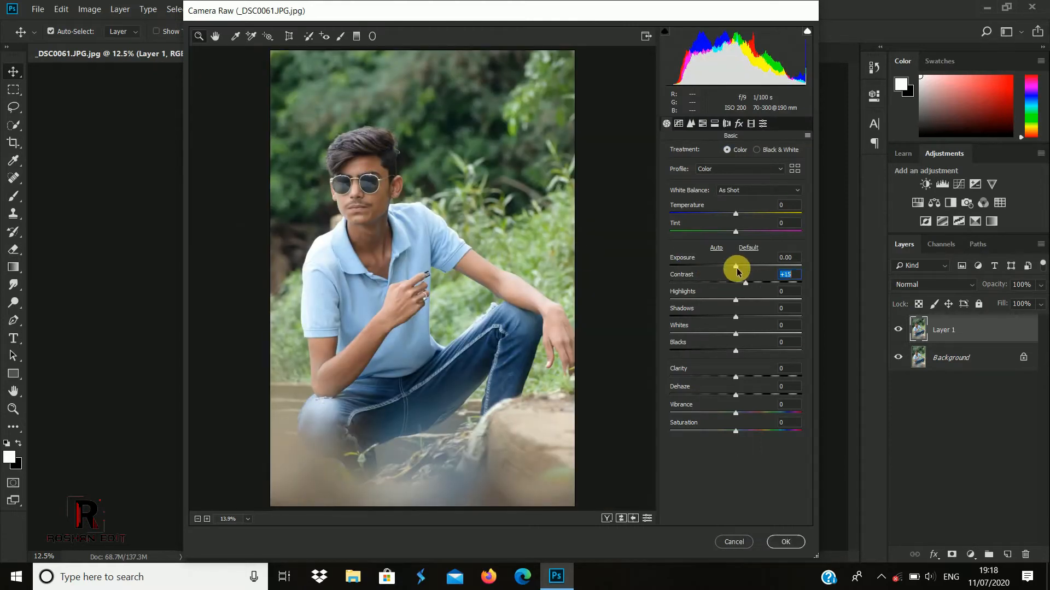
{"action": "left_click_drag", "start_coordinate": [737, 270], "coordinate": [665, 300]}
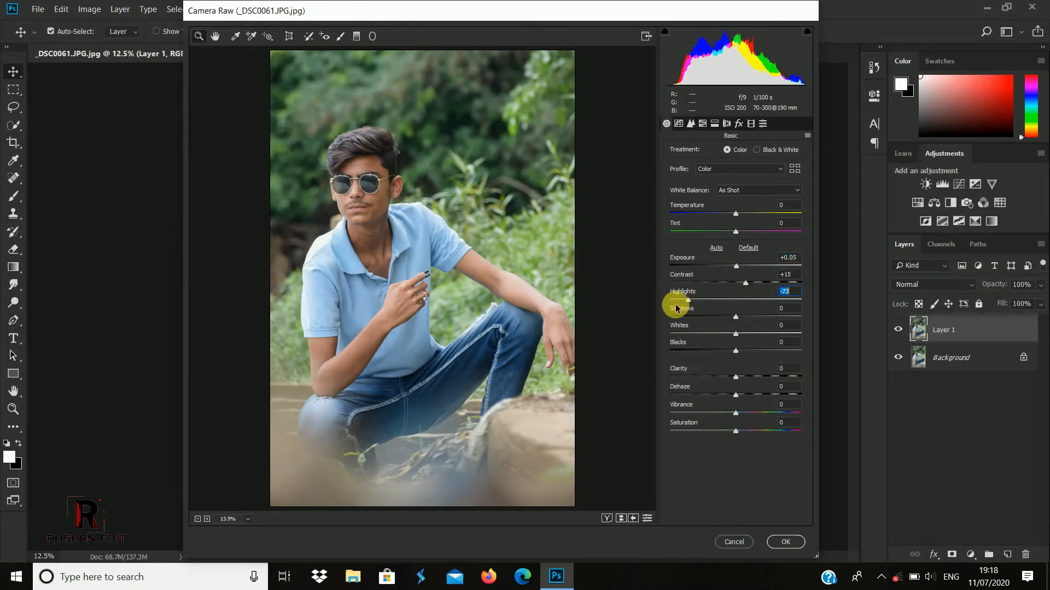
{"action": "left_click_drag", "start_coordinate": [740, 321], "coordinate": [756, 322]}
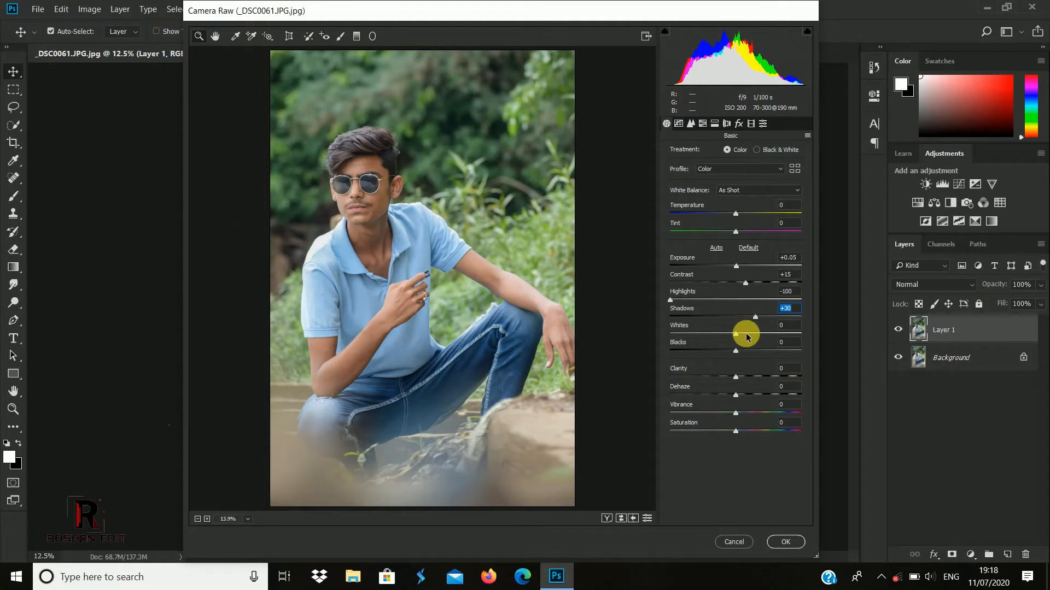
{"action": "left_click_drag", "start_coordinate": [736, 333], "coordinate": [749, 376]}
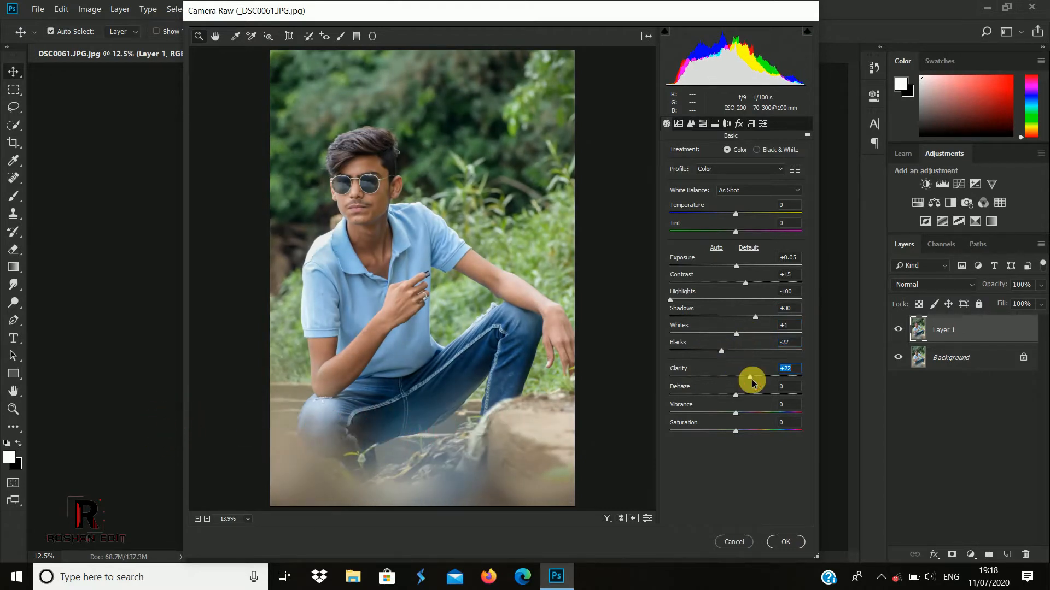
{"action": "left_click_drag", "start_coordinate": [734, 415], "coordinate": [746, 414]}
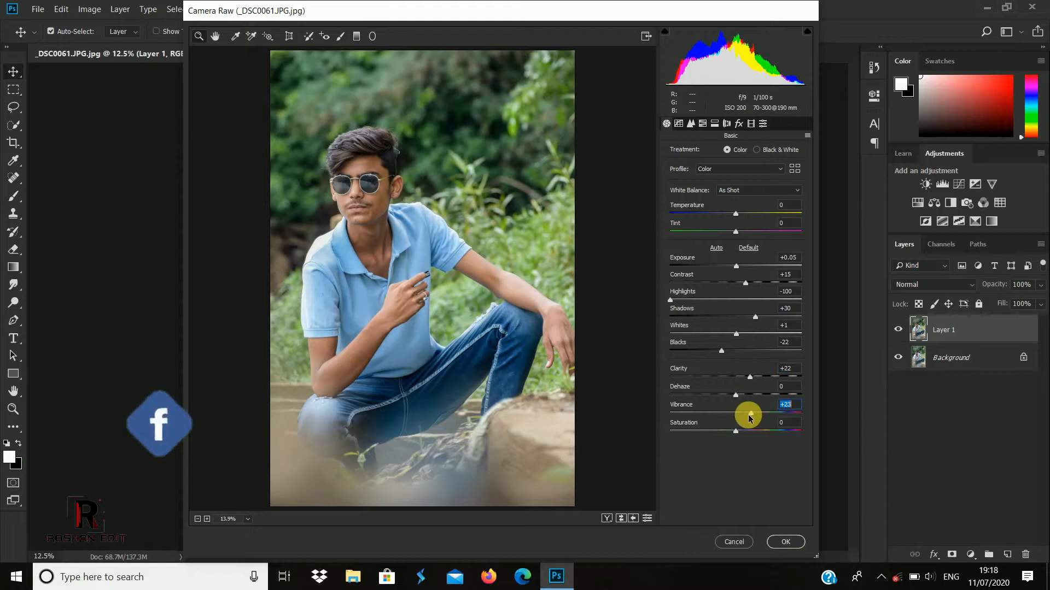
- Raise the luminance of the Oranges to +9 in the HSL adjustments
{"action": "left_click", "coordinate": [679, 124]}
{"action": "left_click", "coordinate": [703, 124]}
{"action": "left_click", "coordinate": [757, 153]}
{"action": "left_click", "coordinate": [743, 213]}
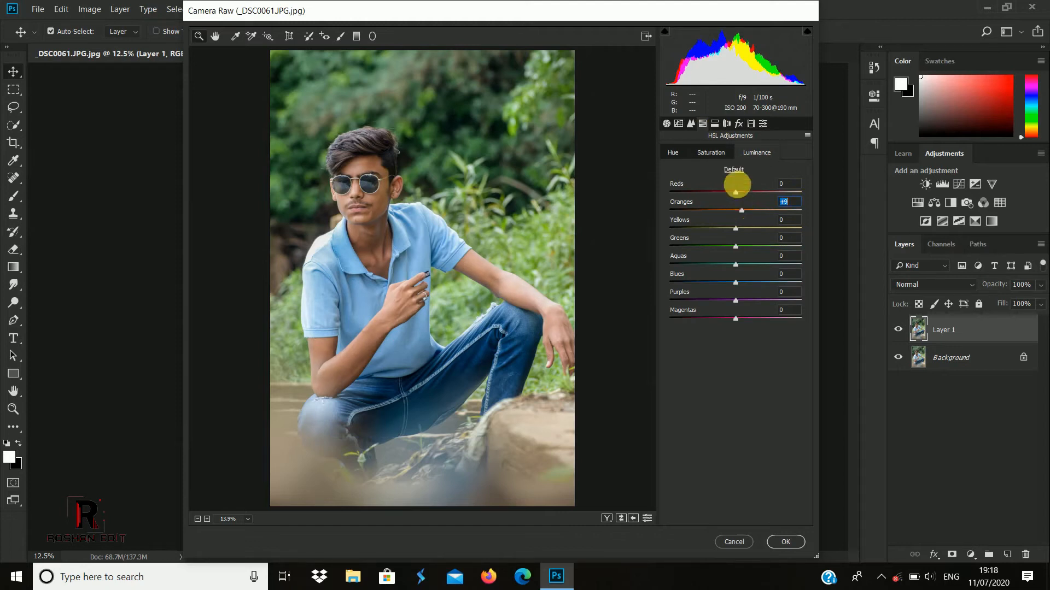
- Set HSL saturation to Oranges +9, Yellows -100, Greens +37, Aquas -40 and Blues -37, and lower Purples and Magentas
{"action": "left_click", "coordinate": [710, 153]}
{"action": "left_click_drag", "start_coordinate": [735, 210], "coordinate": [658, 227]}
{"action": "left_click_drag", "start_coordinate": [735, 248], "coordinate": [714, 284]}
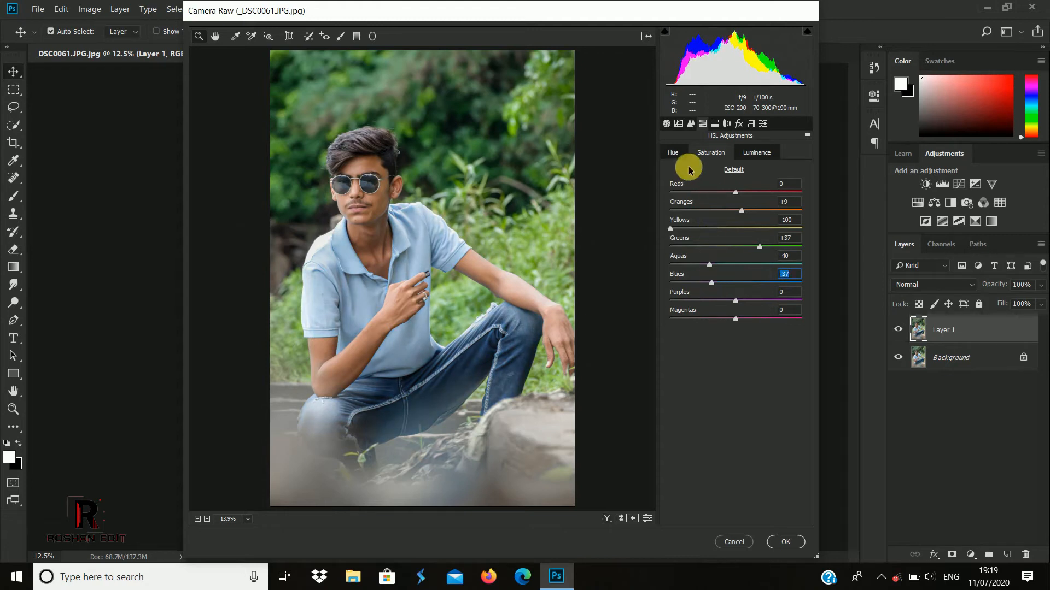
{"action": "left_click_drag", "start_coordinate": [680, 300], "coordinate": [640, 317]}
- Shift the HSL hues to Yellows +36, Greens +25 and Aquas -29, leaving Blues at 0
{"action": "left_click", "coordinate": [673, 153]}
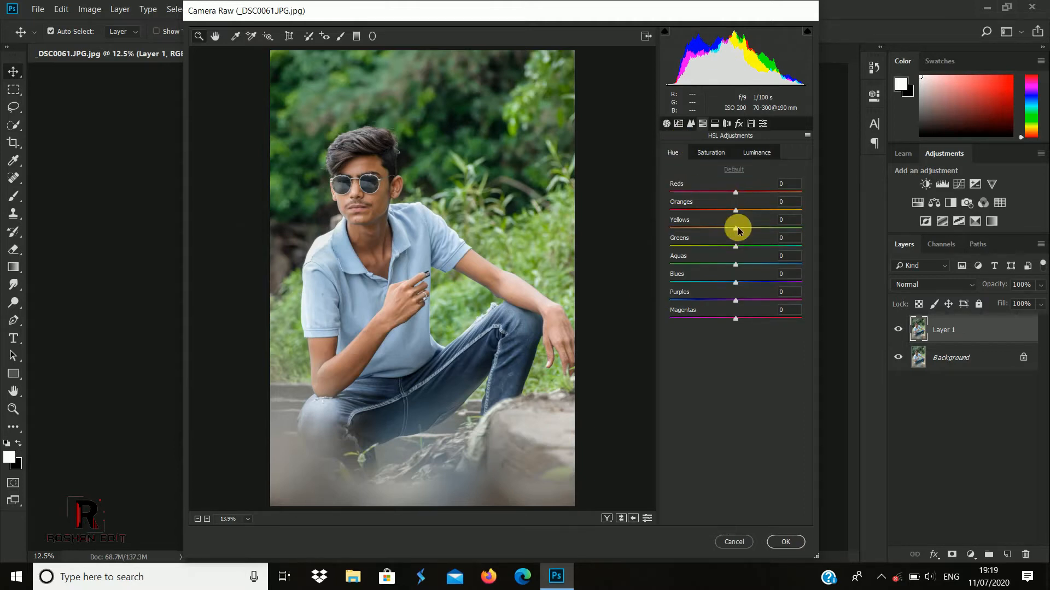
{"action": "left_click_drag", "start_coordinate": [740, 231], "coordinate": [763, 250]}
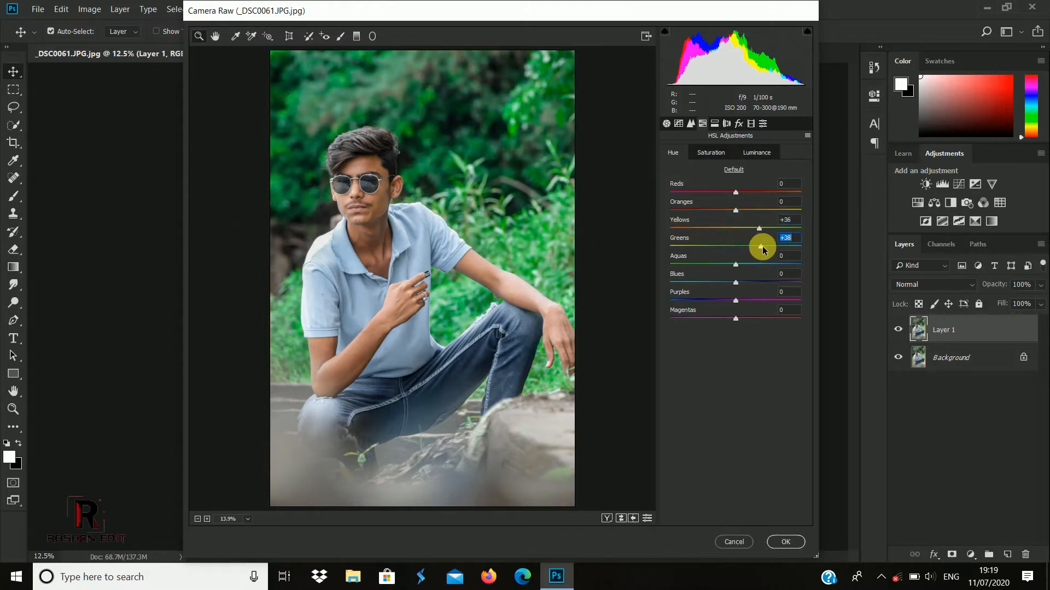
{"action": "left_click_drag", "start_coordinate": [735, 264], "coordinate": [770, 287]}
{"action": "left_click_drag", "start_coordinate": [692, 287], "coordinate": [734, 294]}
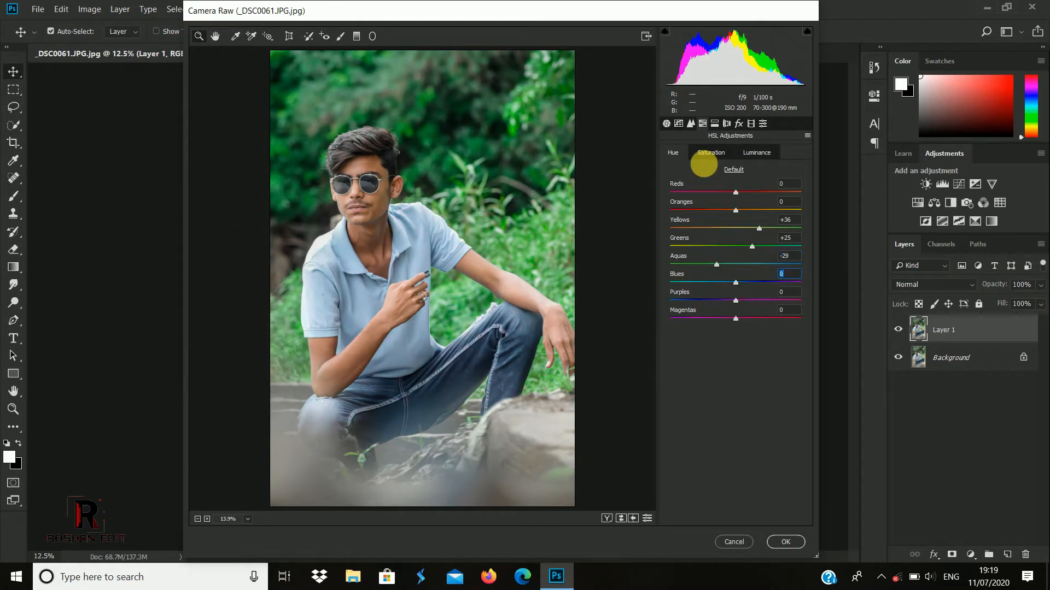
- Lower the vignette amount slightly in the Effects settings and apply the Camera Raw adjustments to the layer
{"action": "left_click", "coordinate": [705, 155]}
{"action": "left_click", "coordinate": [755, 154]}
{"action": "left_click", "coordinate": [714, 123]}
{"action": "left_click", "coordinate": [727, 124]}
{"action": "left_click", "coordinate": [738, 123]}
{"action": "left_click", "coordinate": [751, 124]}
{"action": "left_click", "coordinate": [739, 124]}
{"action": "left_click_drag", "start_coordinate": [729, 265], "coordinate": [723, 274]}
{"action": "left_click", "coordinate": [785, 542]}
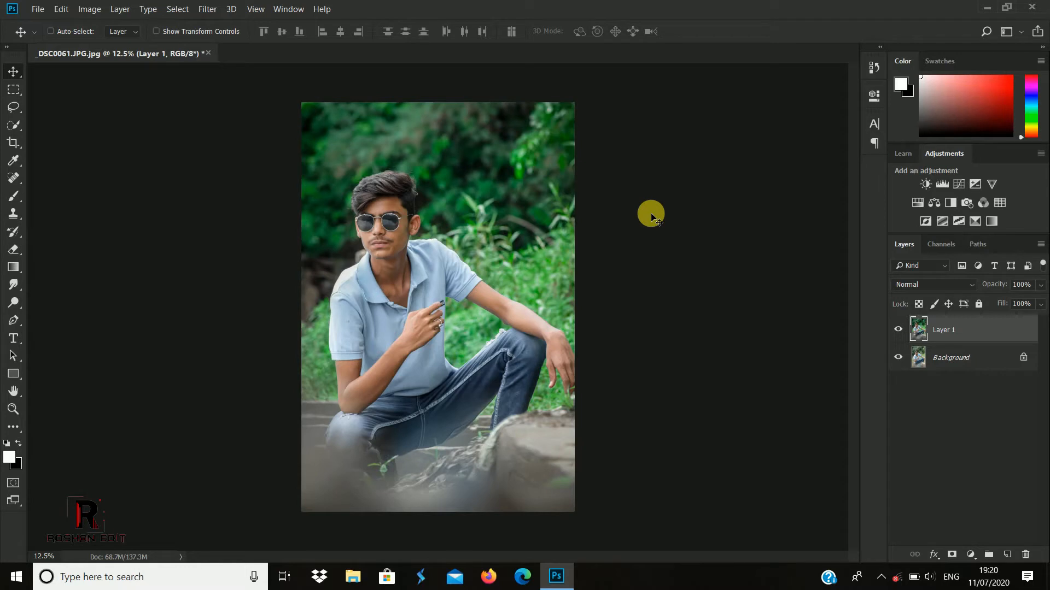
- Duplicate the adjusted layer and open the Camera Raw Filter on the copy
{"action": "key", "text": "ctrl+j"}
{"action": "left_click", "coordinate": [208, 10]}
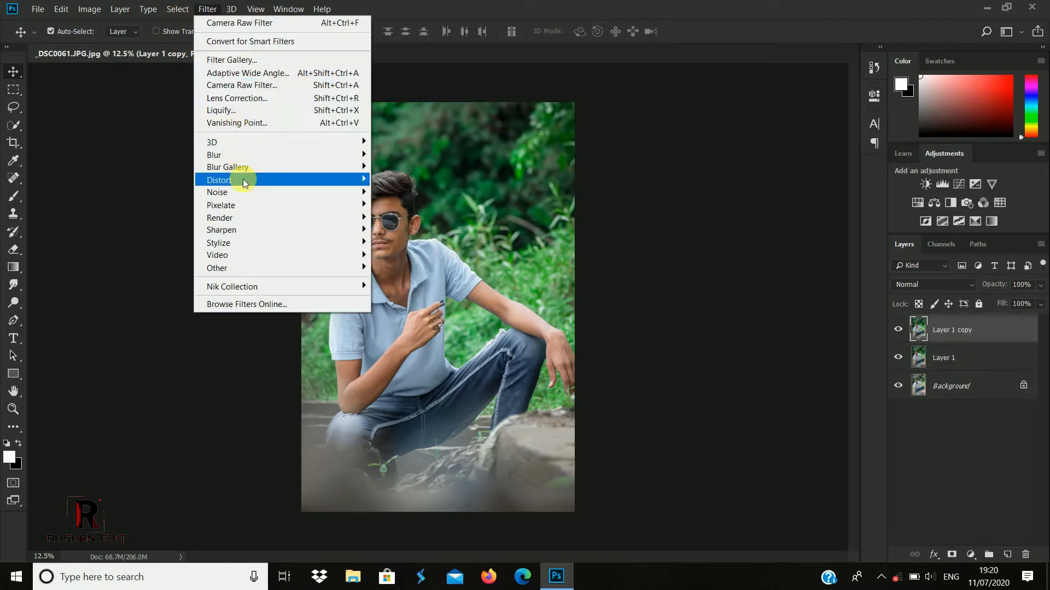
{"action": "left_click", "coordinate": [246, 83]}
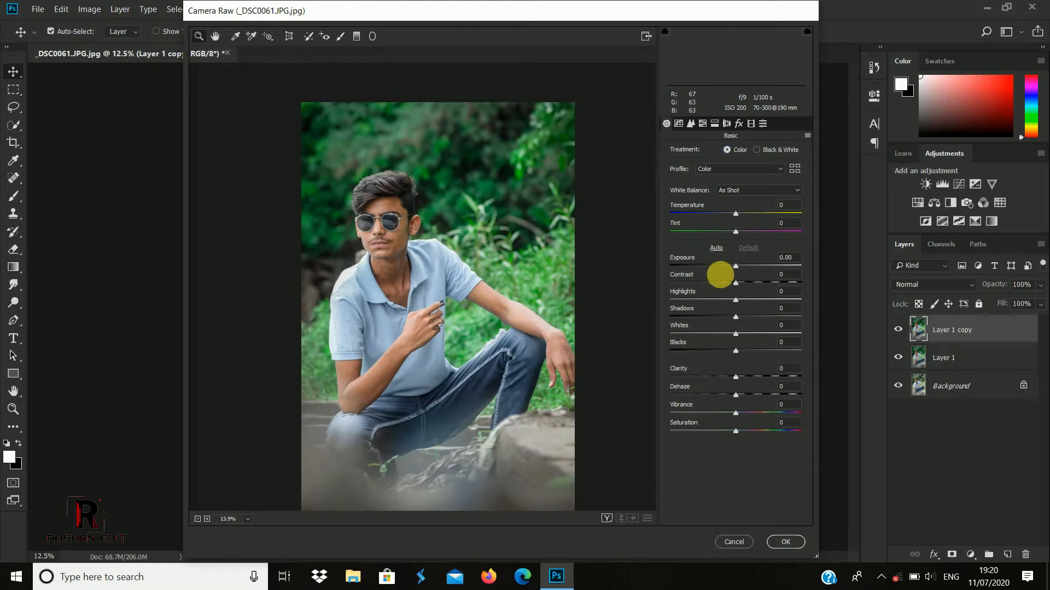
- Set the copy's basic tones to Contrast +10, Highlights -82, Shadows +8, Whites +13, Blacks -18, Clarity +11 and Vibrance +9
{"action": "left_click_drag", "start_coordinate": [745, 285], "coordinate": [749, 280]}
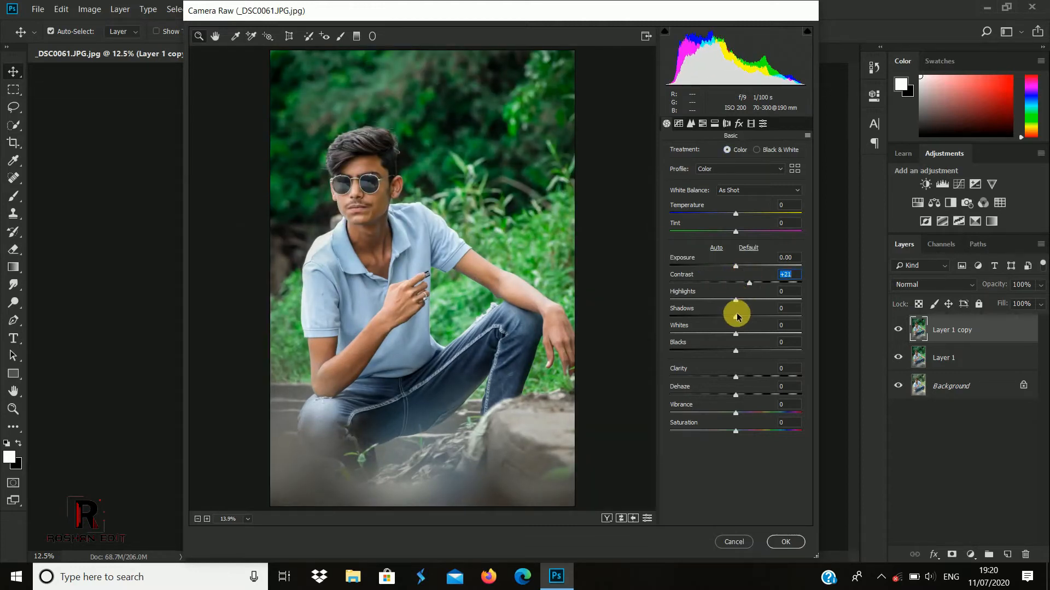
{"action": "left_click_drag", "start_coordinate": [743, 288], "coordinate": [742, 376]}
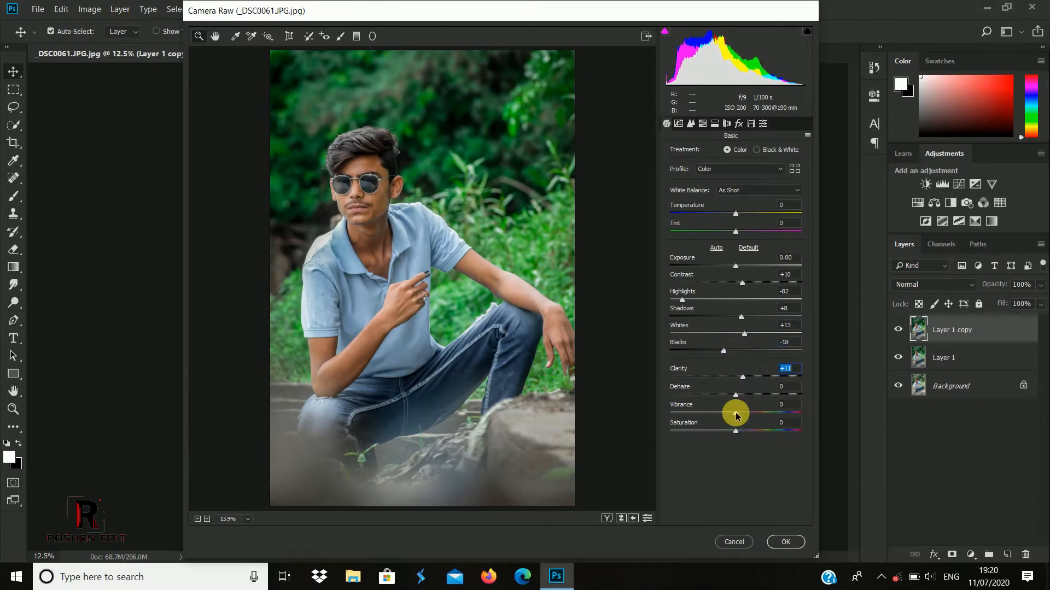
{"action": "left_click_drag", "start_coordinate": [740, 415], "coordinate": [742, 419]}
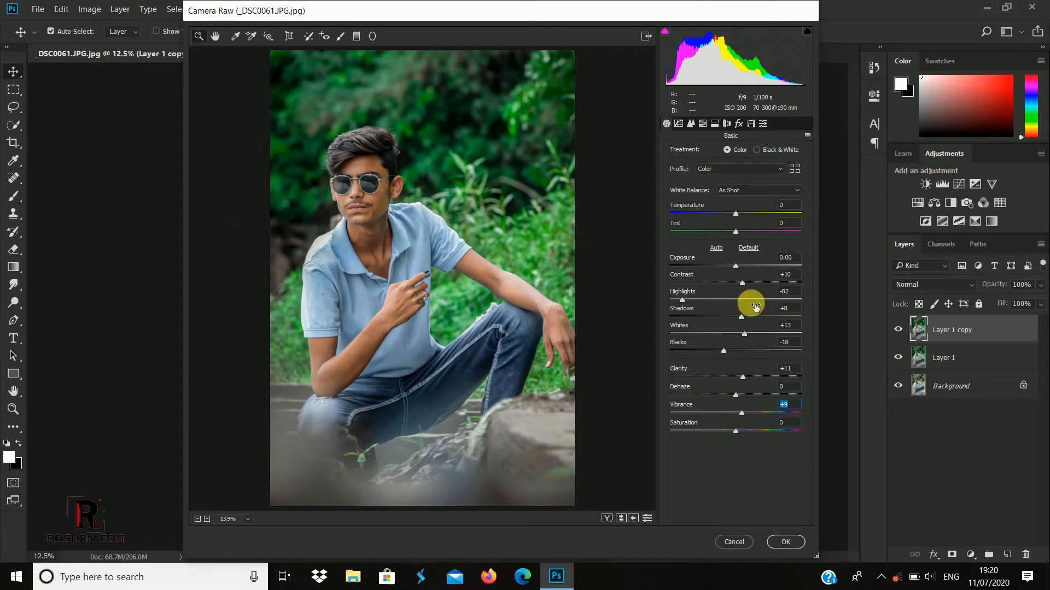
- Set sharpening Amount to 26 and Masking to 19, with noise reduction Luminance 14 and Luminance Detail 15
{"action": "left_click", "coordinate": [689, 125]}
{"action": "left_click", "coordinate": [690, 124]}
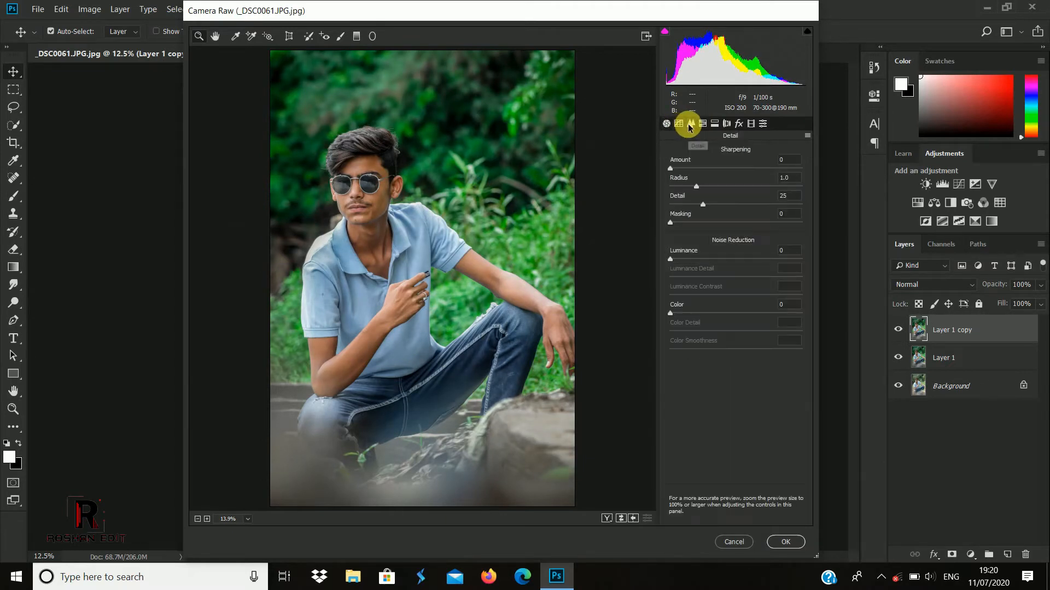
{"action": "left_click", "coordinate": [692, 168]}
{"action": "left_click", "coordinate": [694, 222]}
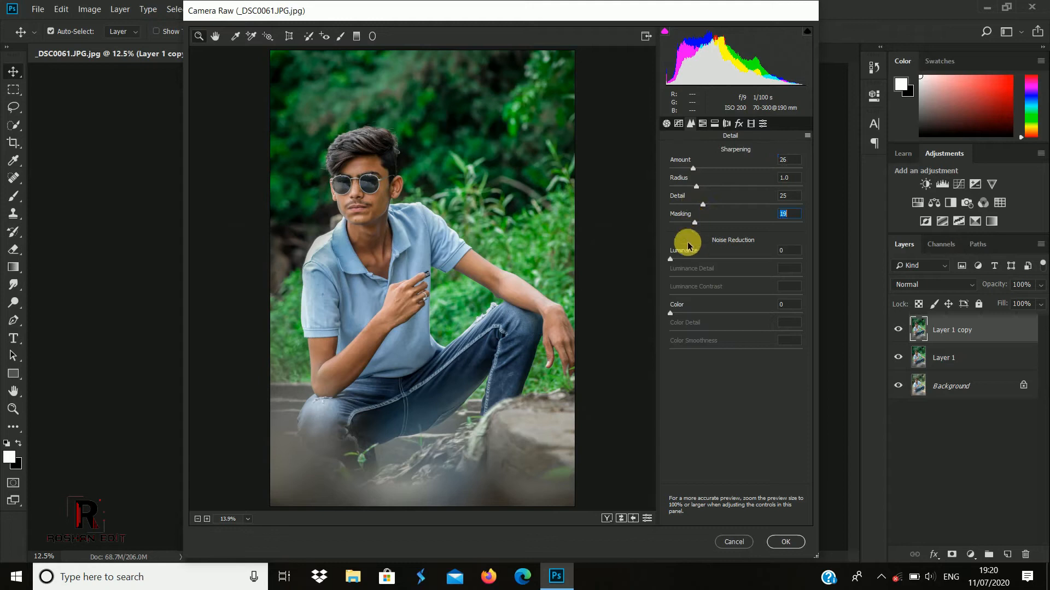
{"action": "left_click", "coordinate": [688, 278]}
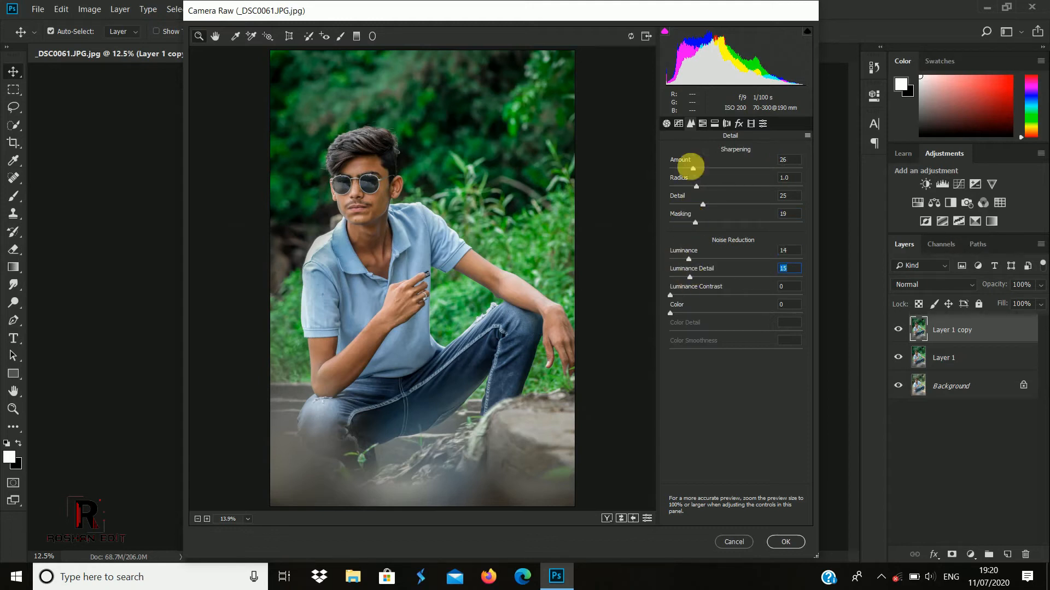
- Set Oranges luminance to +8 and saturation to Oranges +3, Yellows -100, Greens +3, Aquas -18, Blues -7, Purples -100 and Magentas -100
{"action": "left_click", "coordinate": [702, 124]}
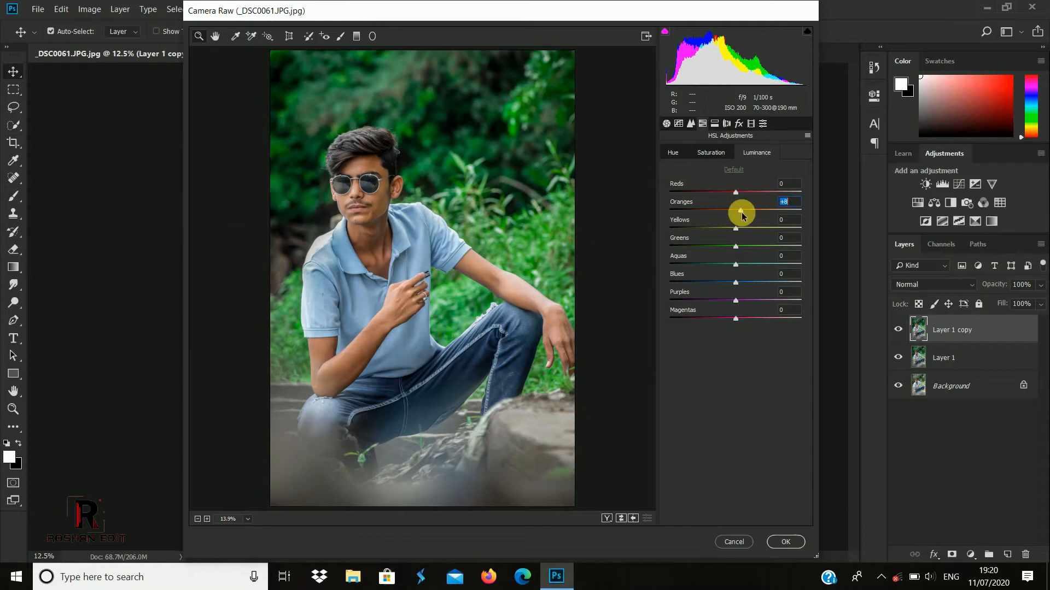
{"action": "left_click", "coordinate": [711, 152]}
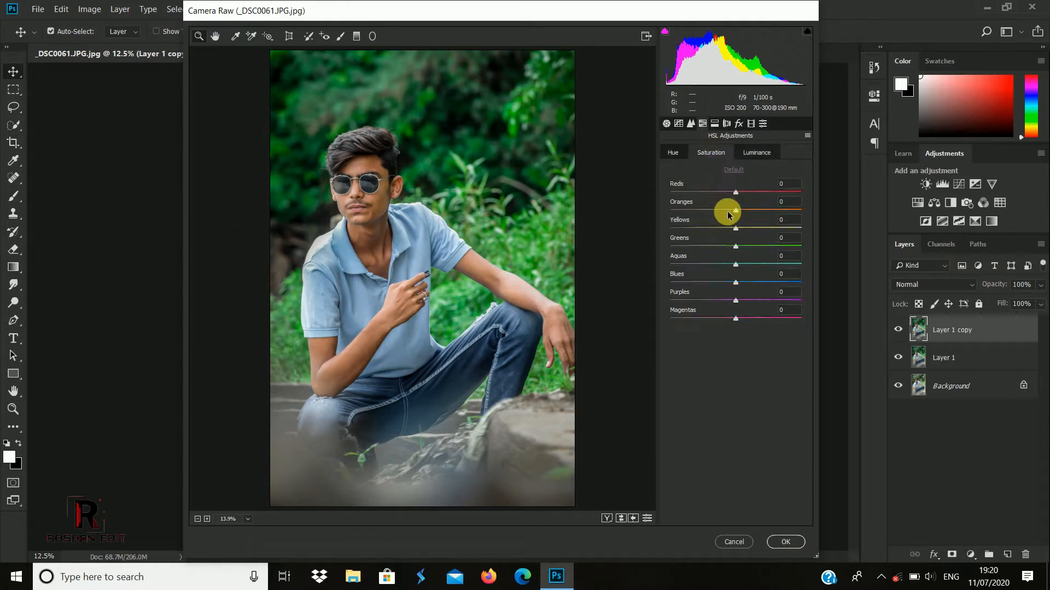
{"action": "mouse_move", "coordinate": [742, 213]}
{"action": "left_mouse_down"}
{"action": "mouse_move", "coordinate": [704, 212]}
{"action": "mouse_move", "coordinate": [740, 216]}
{"action": "left_mouse_up"}
{"action": "left_click_drag", "start_coordinate": [691, 229], "coordinate": [672, 230]}
{"action": "left_click_drag", "start_coordinate": [738, 249], "coordinate": [663, 267]}
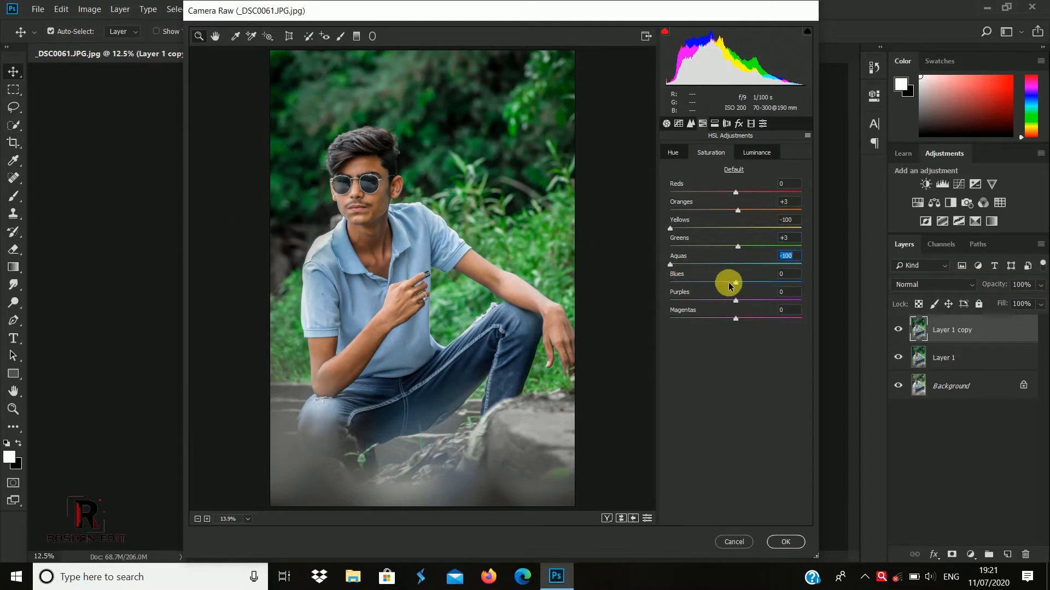
{"action": "mouse_move", "coordinate": [740, 286]}
{"action": "left_mouse_down"}
{"action": "mouse_move", "coordinate": [797, 288]}
{"action": "mouse_move", "coordinate": [703, 286]}
{"action": "mouse_move", "coordinate": [731, 283]}
{"action": "left_mouse_up"}
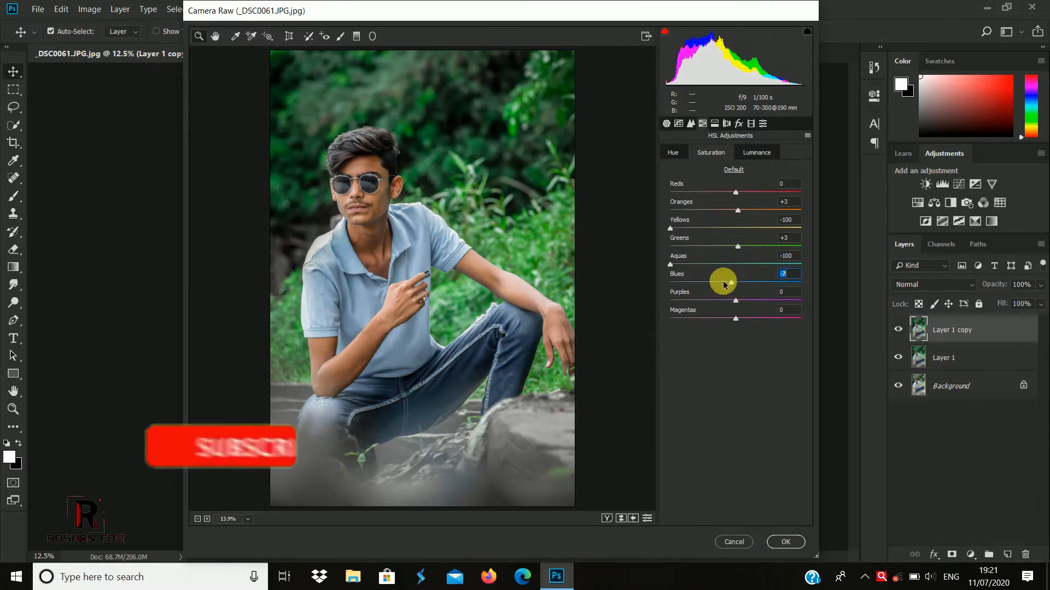
{"action": "left_click_drag", "start_coordinate": [670, 265], "coordinate": [635, 315]}
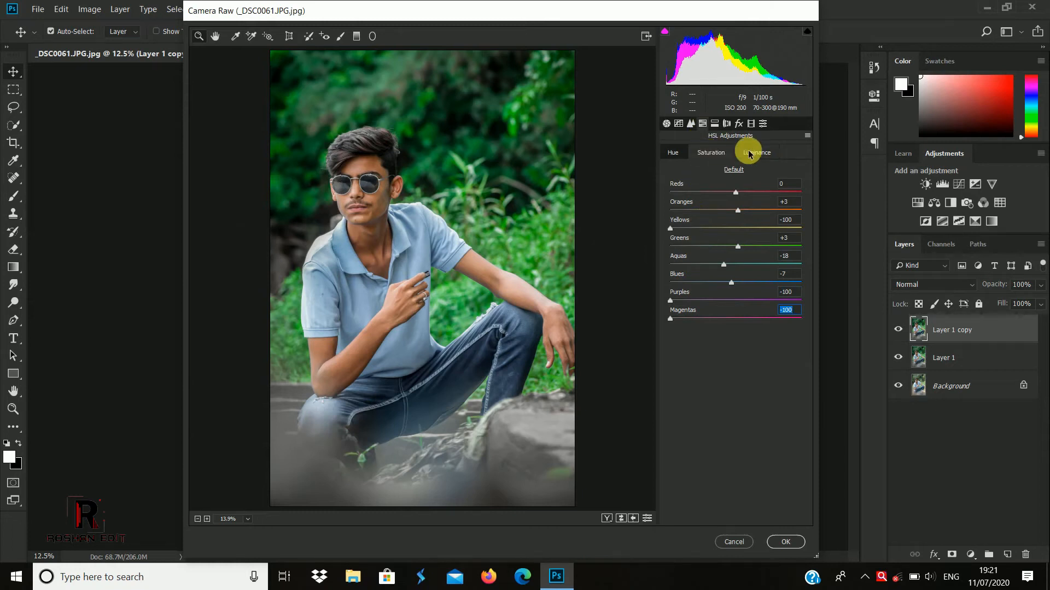
- Shift the hues to Yellows -2, Greens +20 and Aquas +32, and apply the Camera Raw adjustments to the copy
{"action": "left_click", "coordinate": [678, 153]}
{"action": "left_click_drag", "start_coordinate": [737, 231], "coordinate": [700, 247]}
{"action": "left_click", "coordinate": [750, 251]}
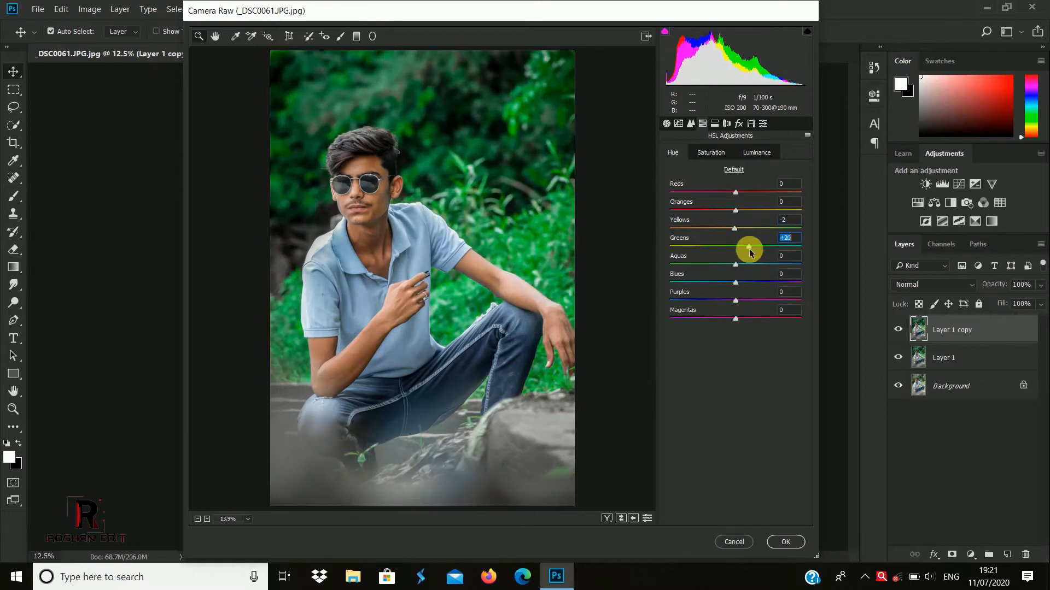
{"action": "left_click_drag", "start_coordinate": [734, 265], "coordinate": [758, 270]}
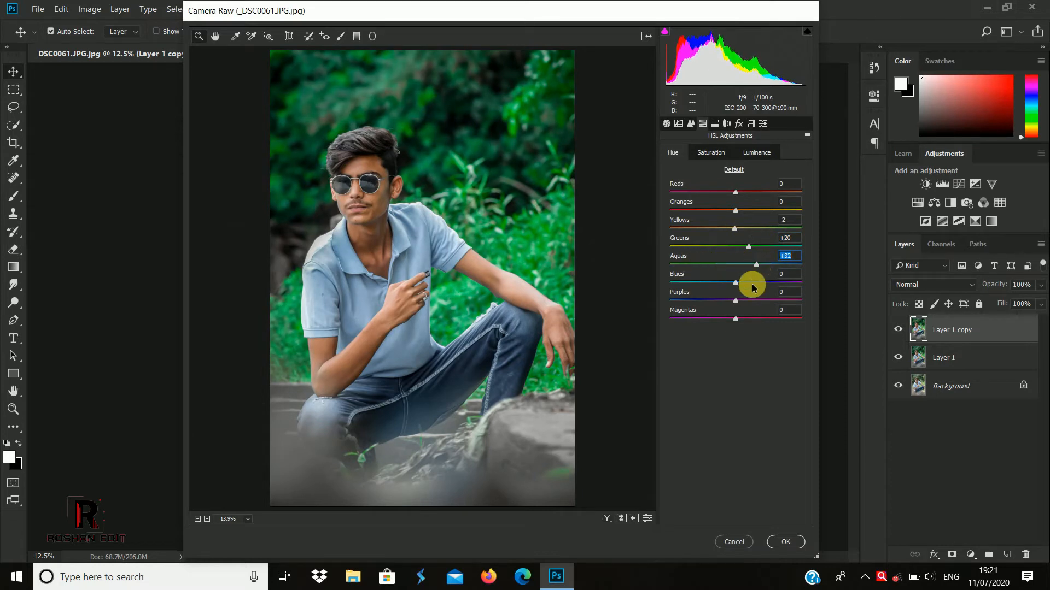
{"action": "left_click", "coordinate": [714, 125]}
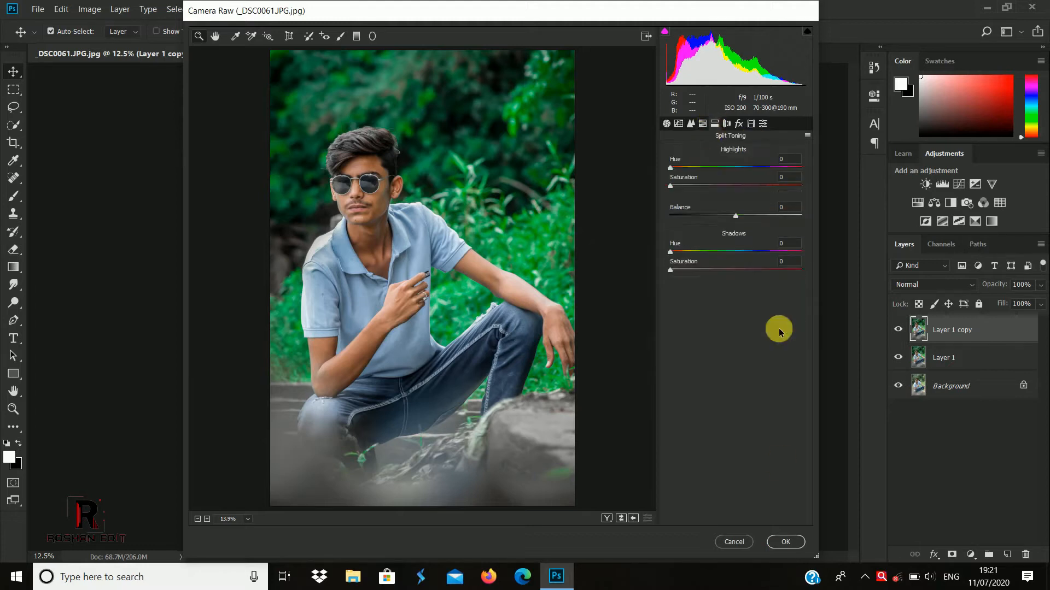
{"action": "left_click", "coordinate": [782, 541]}
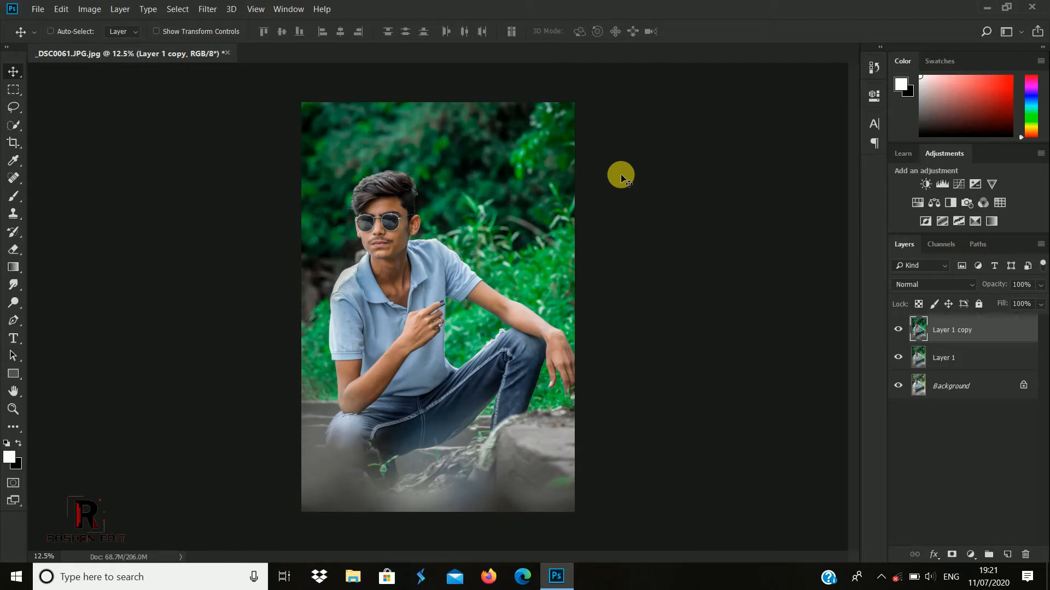
- Duplicate the current layer and add a Selective Color adjustment layer above it
{"action": "key", "text": "ctrl+j"}
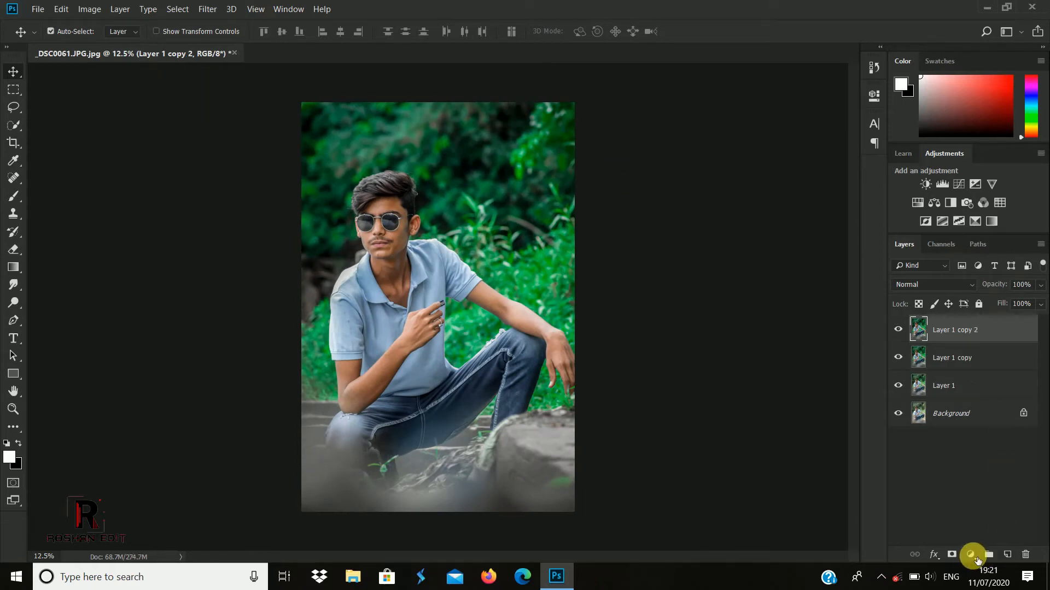
{"action": "left_click", "coordinate": [971, 554]}
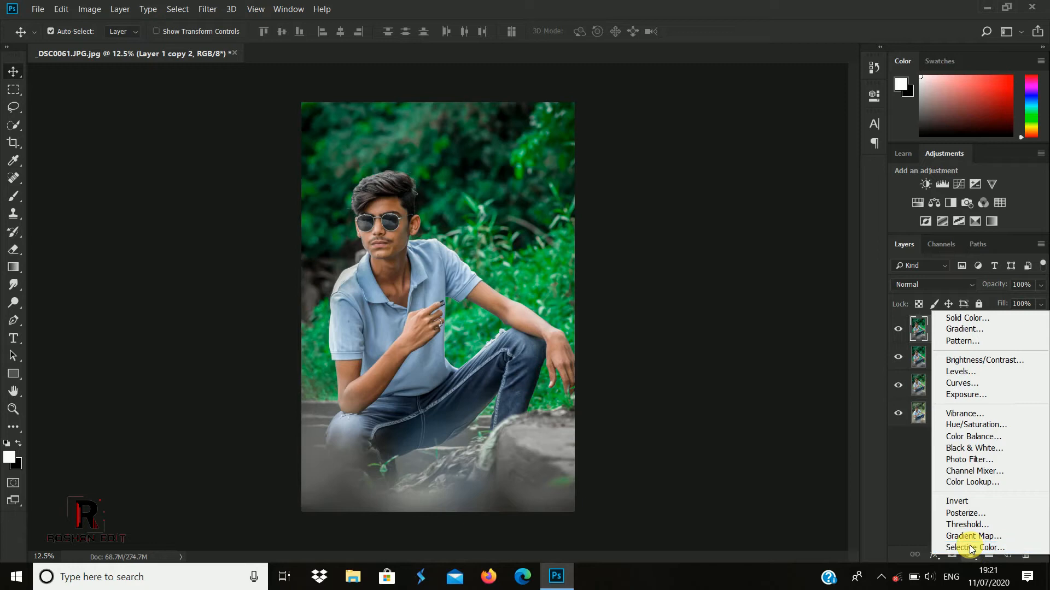
{"action": "left_click", "coordinate": [971, 548]}
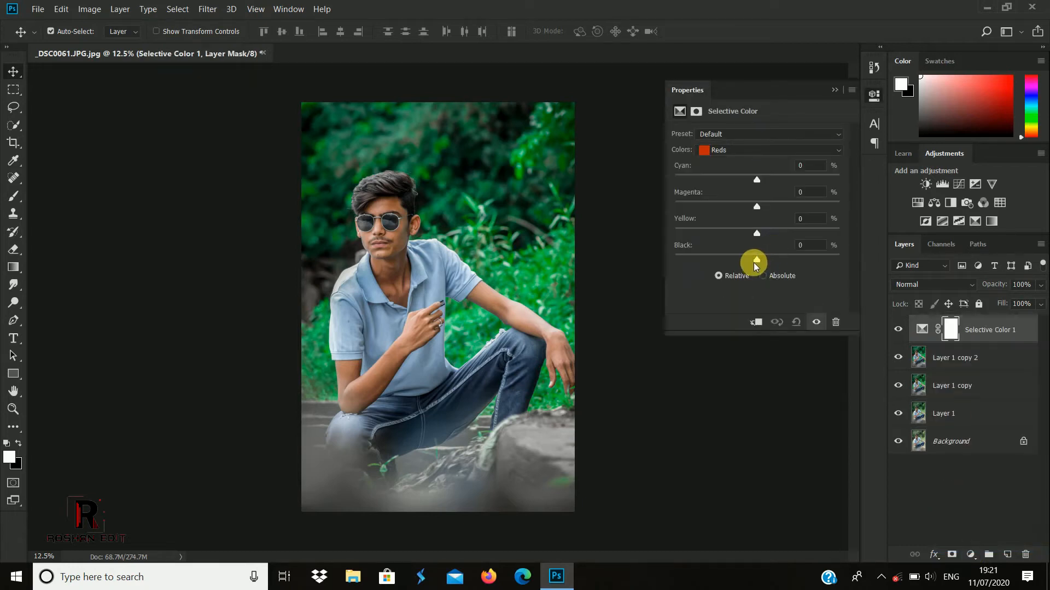
- Set Black to +3% and adjust Cyan for the Reds in the Selective Color layer
{"action": "mouse_move", "coordinate": [757, 265]}
{"action": "left_mouse_down"}
{"action": "mouse_move", "coordinate": [766, 265]}
{"action": "mouse_move", "coordinate": [746, 267]}
{"action": "left_mouse_up"}
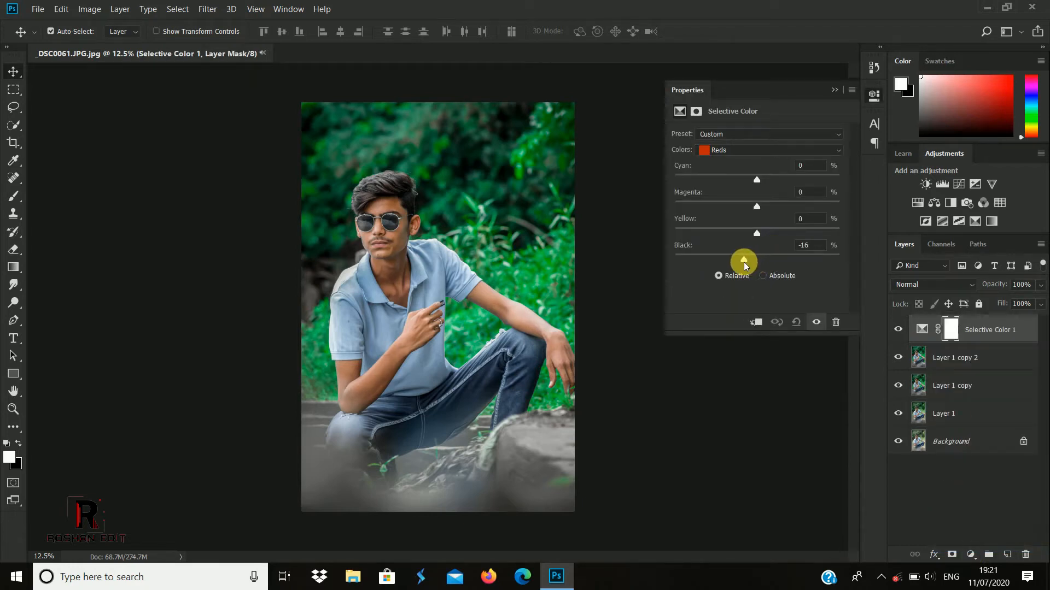
{"action": "left_click_drag", "start_coordinate": [752, 266], "coordinate": [771, 268]}
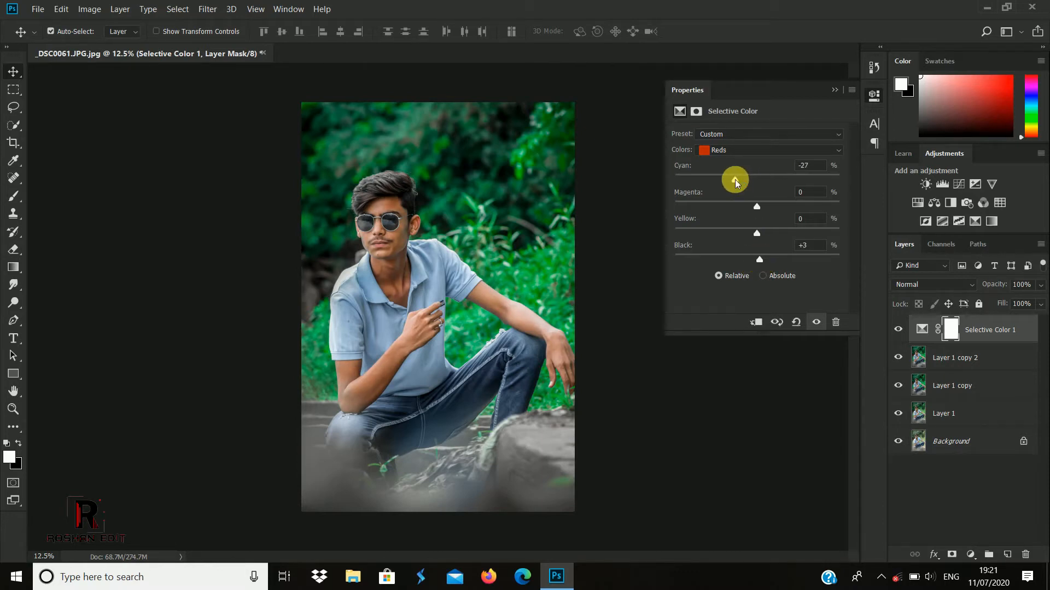
{"action": "left_click_drag", "start_coordinate": [738, 184], "coordinate": [787, 188]}
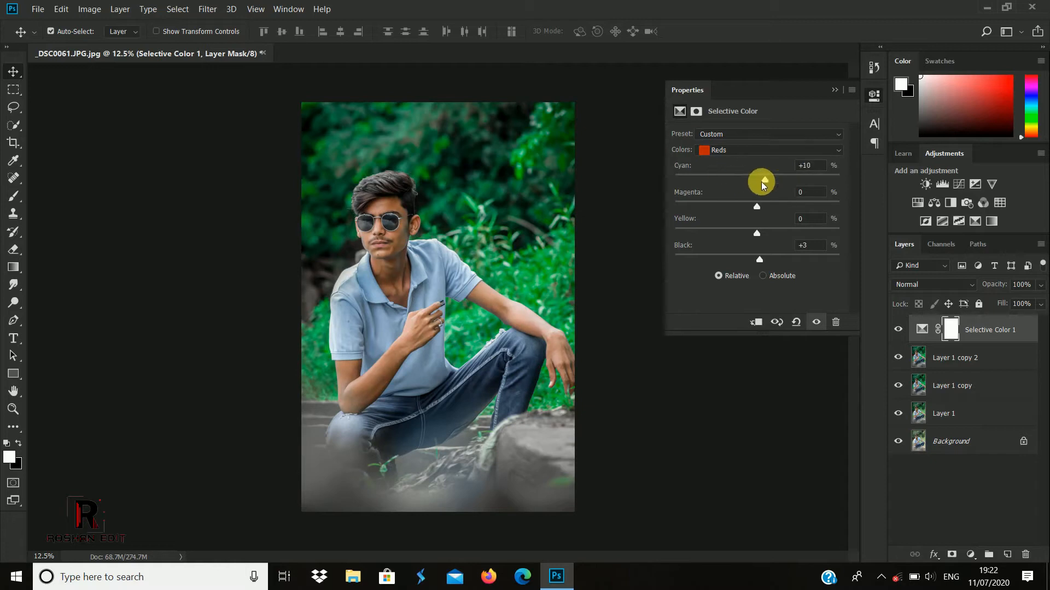
{"action": "left_click", "coordinate": [832, 91]}
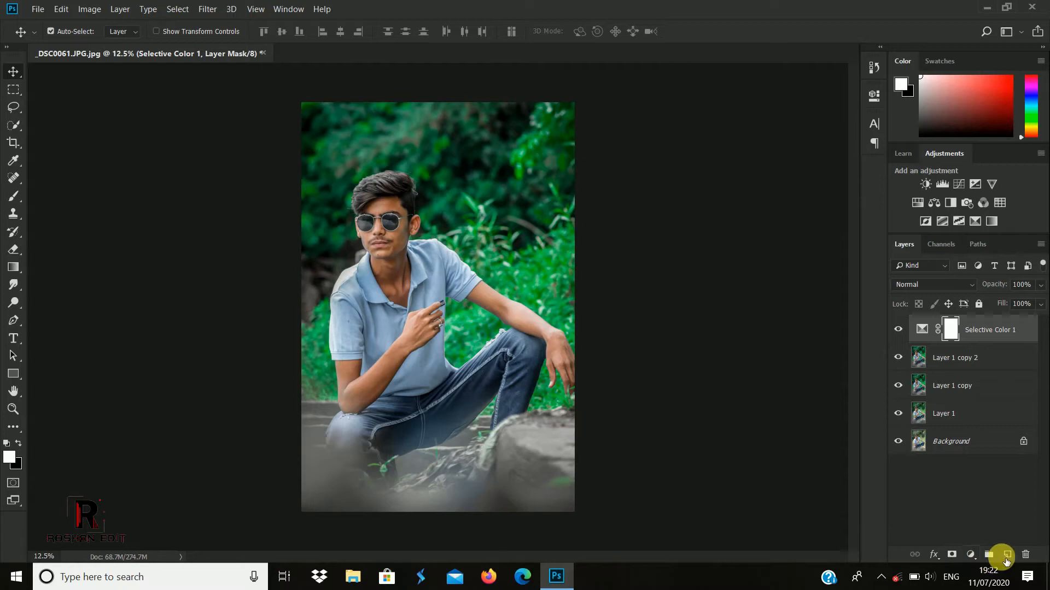
- Add a second Selective Color adjustment layer and set its Greens to Cyan +18%, Magenta +12%, Yellow -100% and Black +25%
{"action": "left_click", "coordinate": [971, 555]}
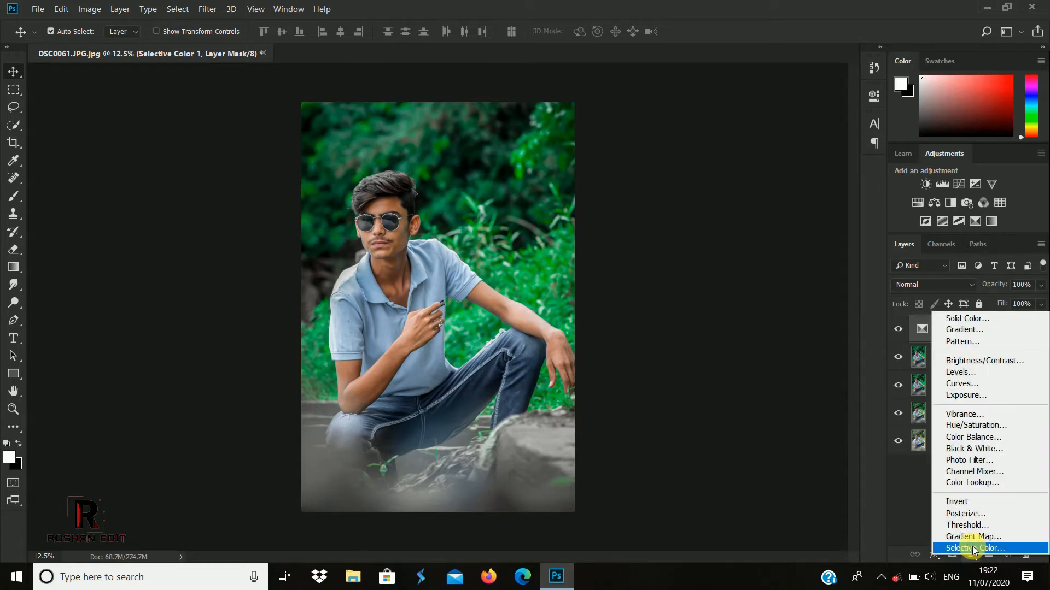
{"action": "left_click", "coordinate": [974, 549]}
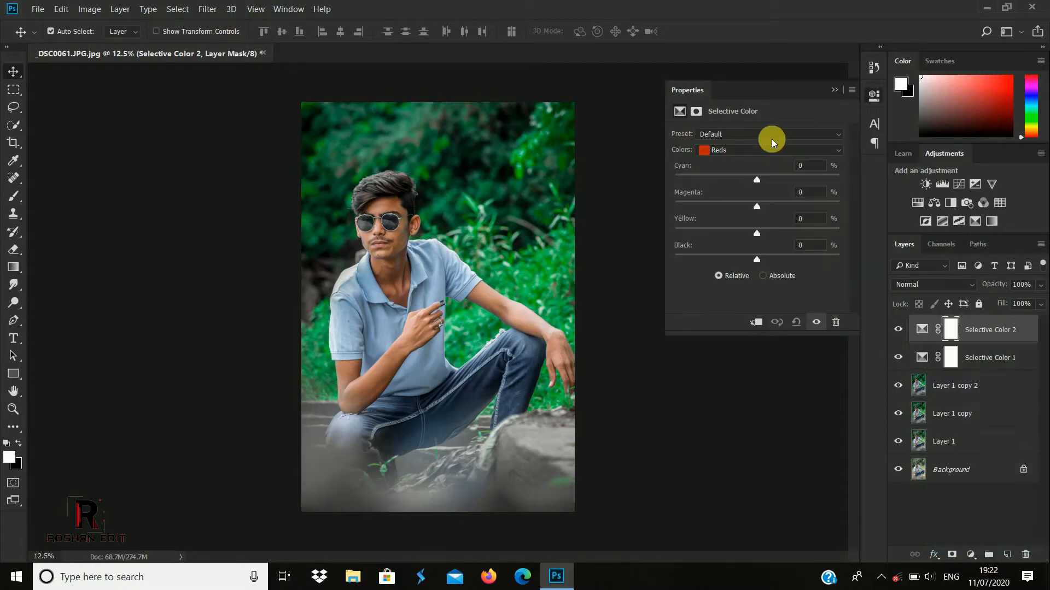
{"action": "left_click", "coordinate": [771, 154]}
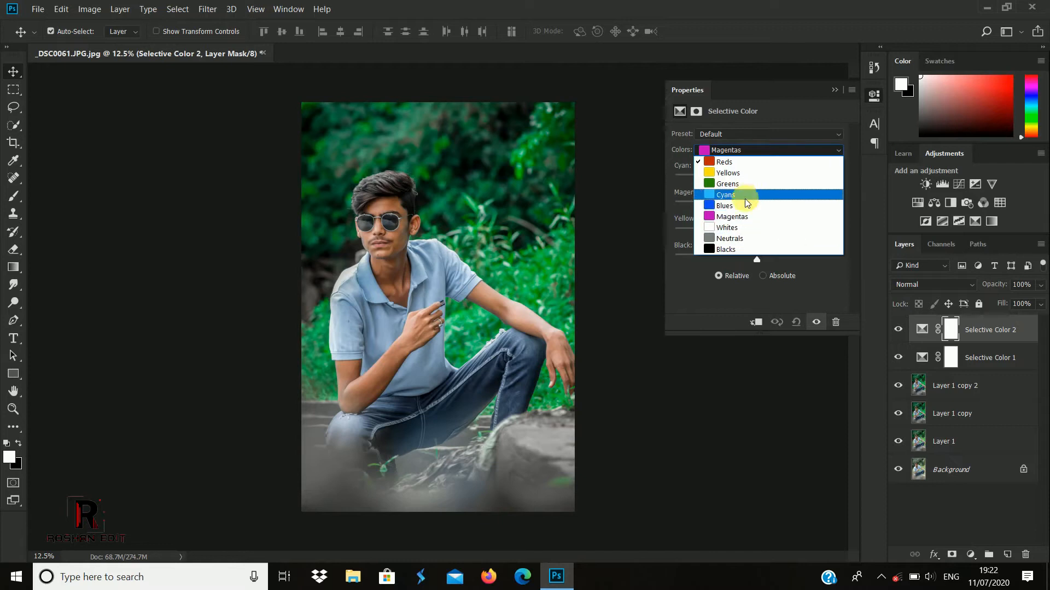
{"action": "left_click", "coordinate": [746, 203]}
{"action": "left_click", "coordinate": [716, 150]}
{"action": "left_click", "coordinate": [721, 184]}
{"action": "left_click_drag", "start_coordinate": [757, 179], "coordinate": [658, 236]}
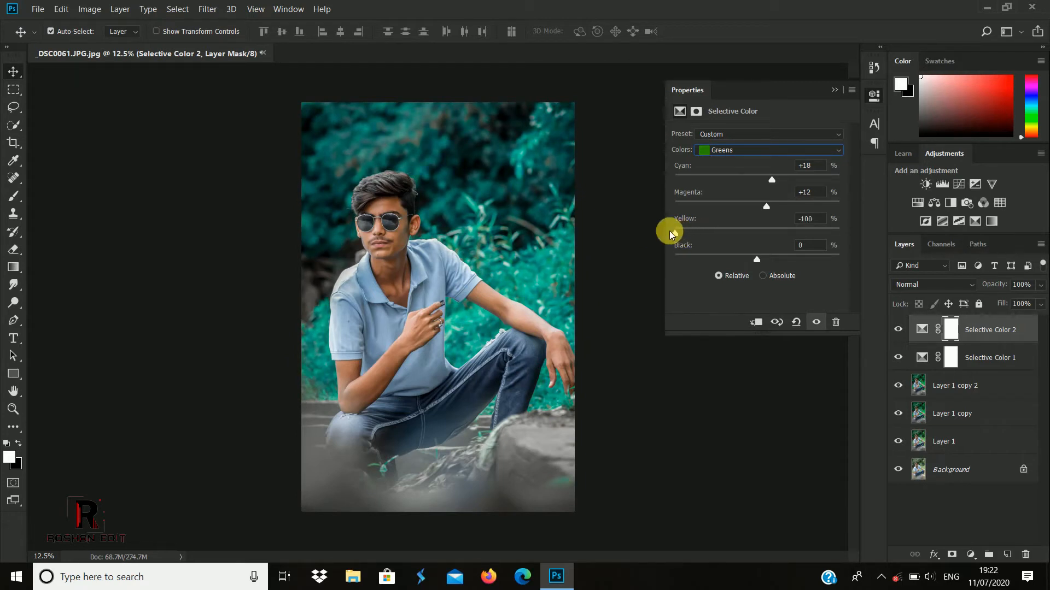
{"action": "mouse_move", "coordinate": [757, 259]}
{"action": "left_mouse_down"}
{"action": "mouse_move", "coordinate": [803, 263]}
{"action": "mouse_move", "coordinate": [706, 263]}
{"action": "mouse_move", "coordinate": [773, 270]}
{"action": "left_mouse_up"}
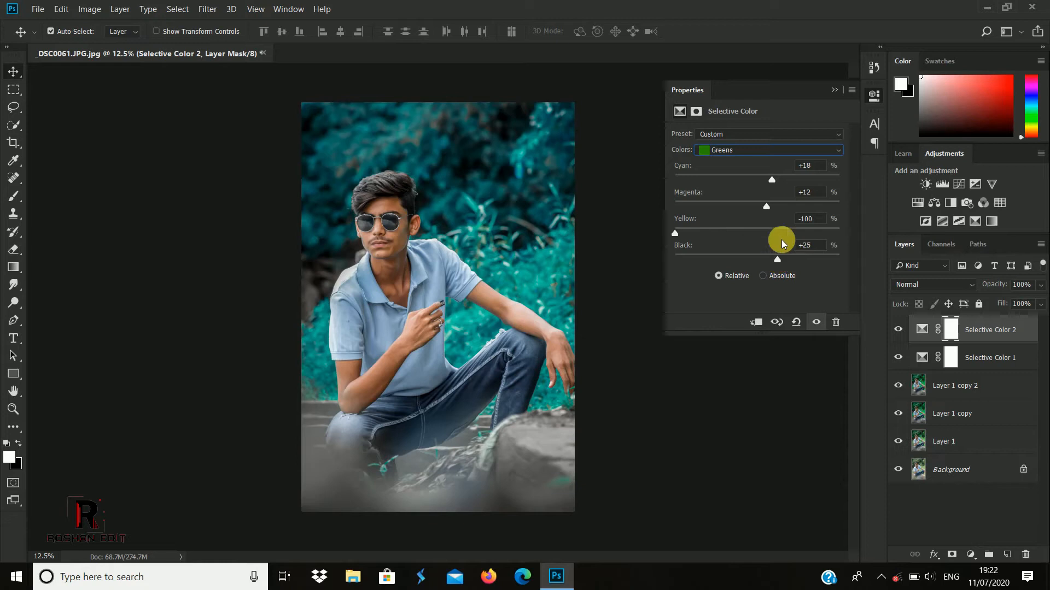
{"action": "left_click", "coordinate": [834, 90]}
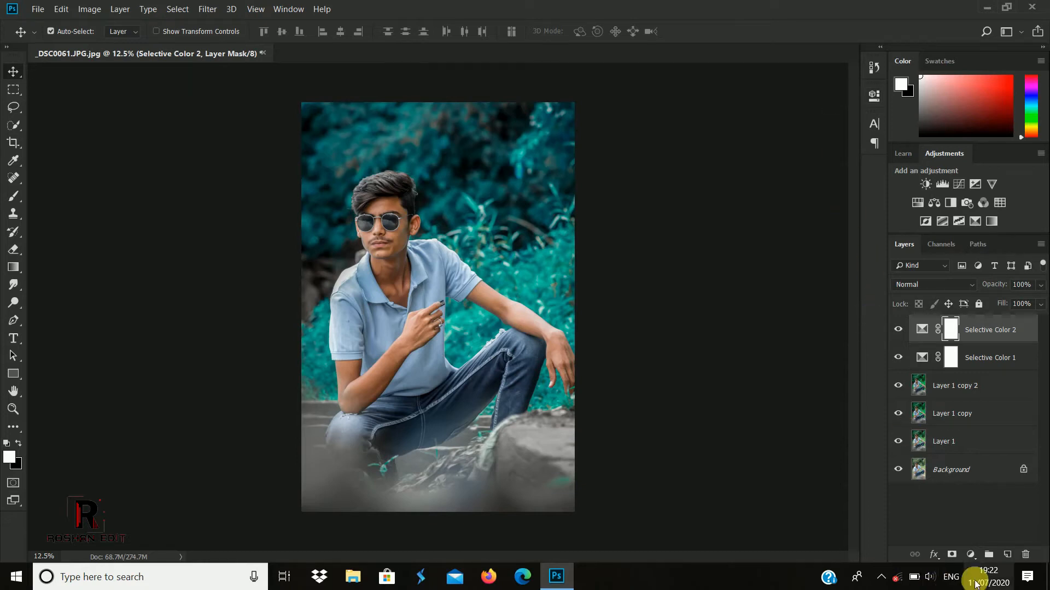
- Stamp all visible layers into a new merged layer at the top of the stack
{"action": "left_click", "coordinate": [971, 554]}
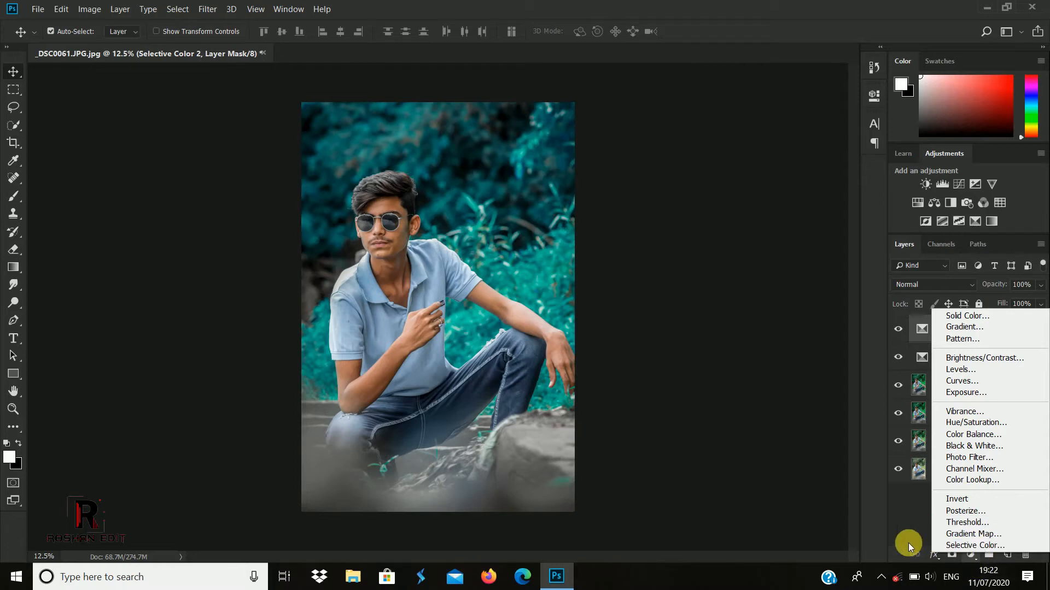
{"action": "left_click", "coordinate": [911, 479]}
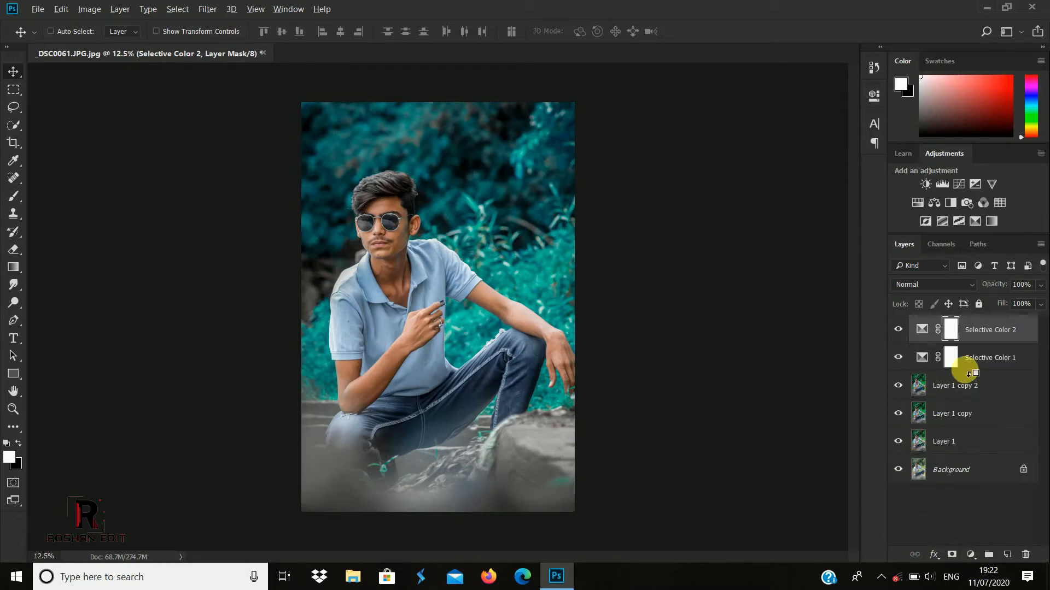
{"action": "key", "text": "ctrl+alt+e"}
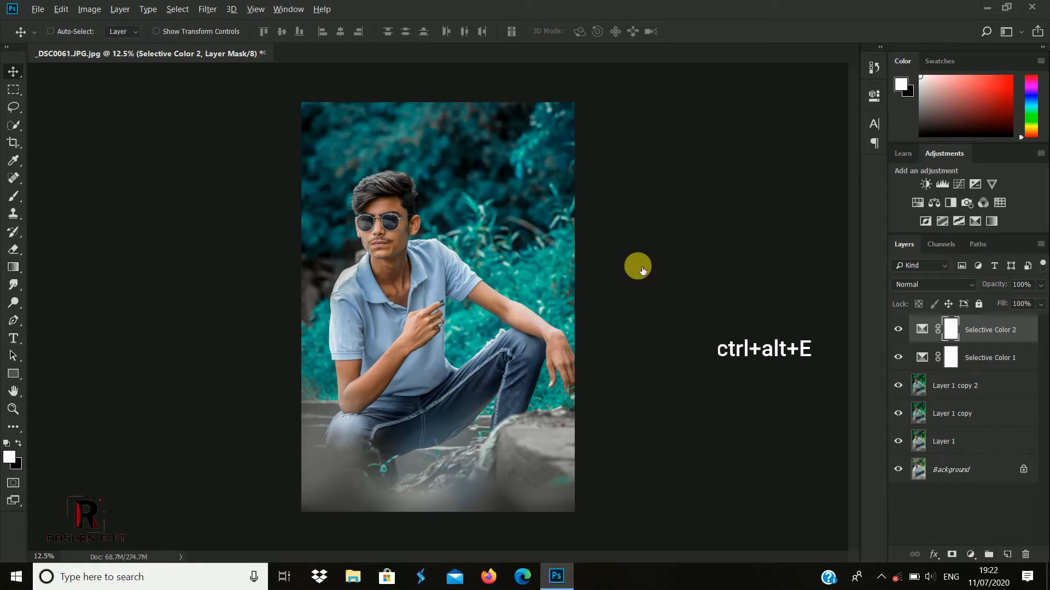
- Switch to the Mixer Brush for face smoothing and set Wet to 9% and Load to 54%
{"action": "scroll", "coordinate": [435, 199], "scroll_direction": "up", "scroll_amount": 5}
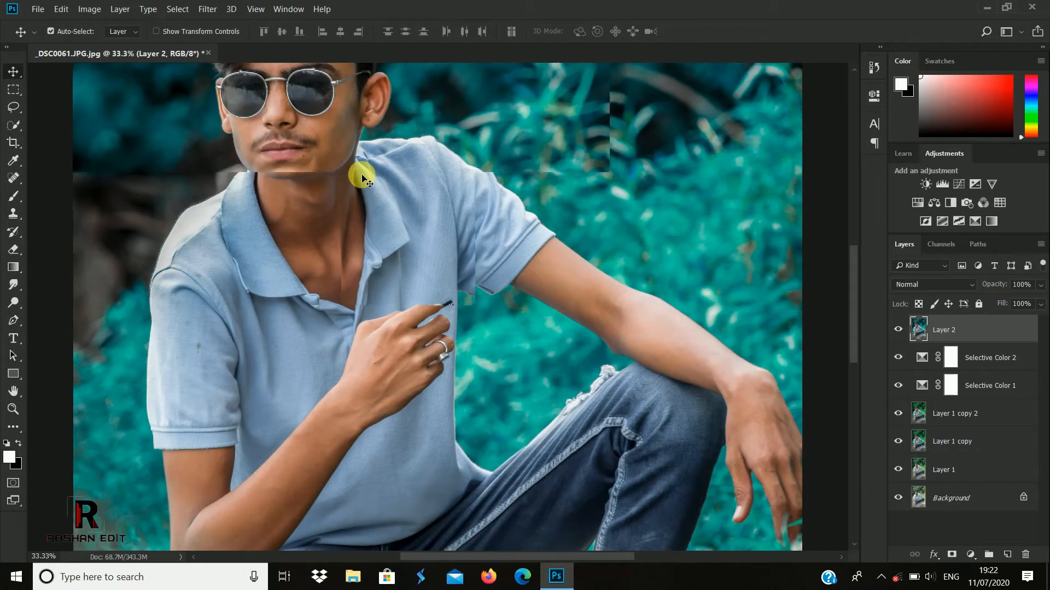
{"action": "scroll", "coordinate": [362, 177], "scroll_direction": "up", "scroll_amount": 3}
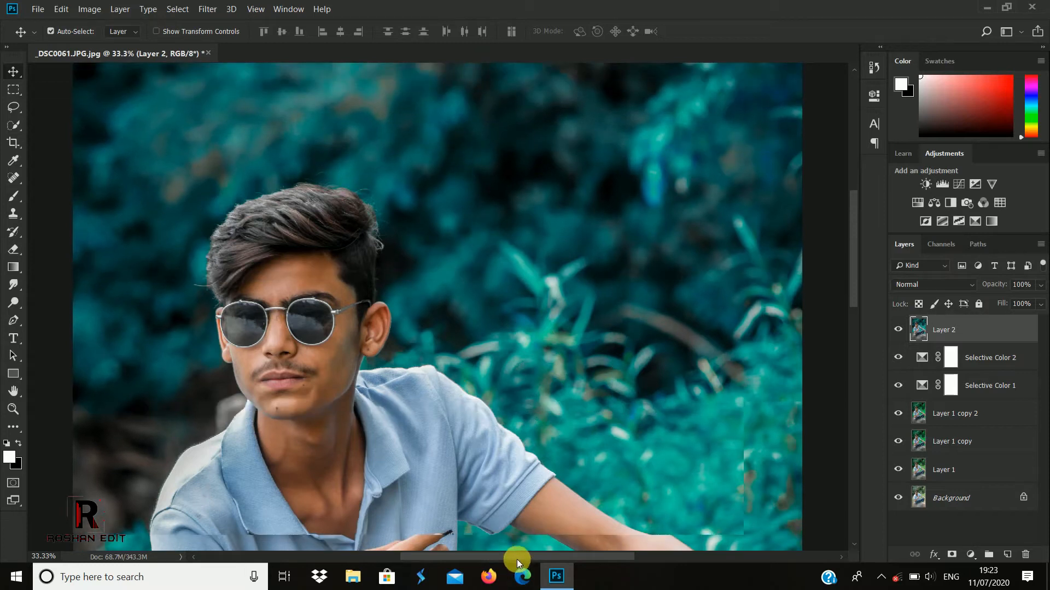
{"action": "left_click_drag", "start_coordinate": [517, 559], "coordinate": [474, 559]}
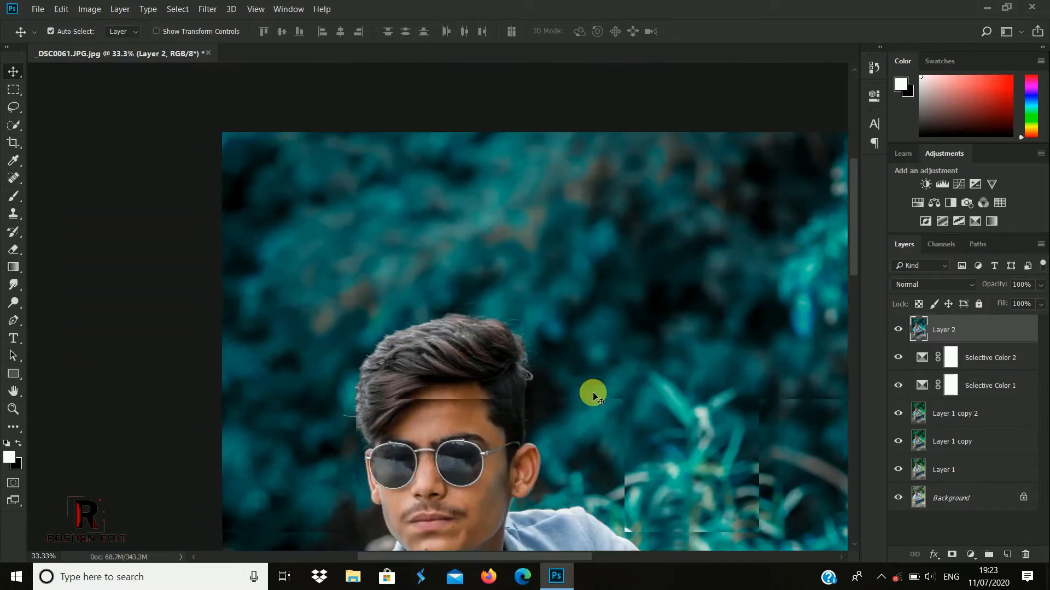
{"action": "scroll", "coordinate": [594, 393], "scroll_direction": "down", "scroll_amount": 3}
{"action": "left_click_drag", "start_coordinate": [855, 248], "coordinate": [857, 287]}
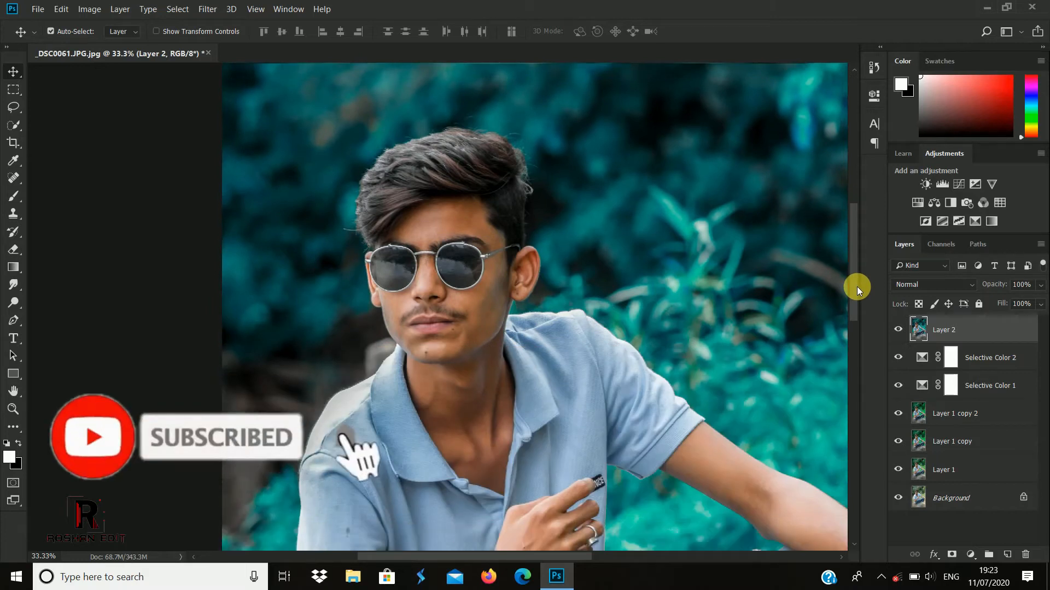
{"action": "key", "text": "ctrl+plus"}
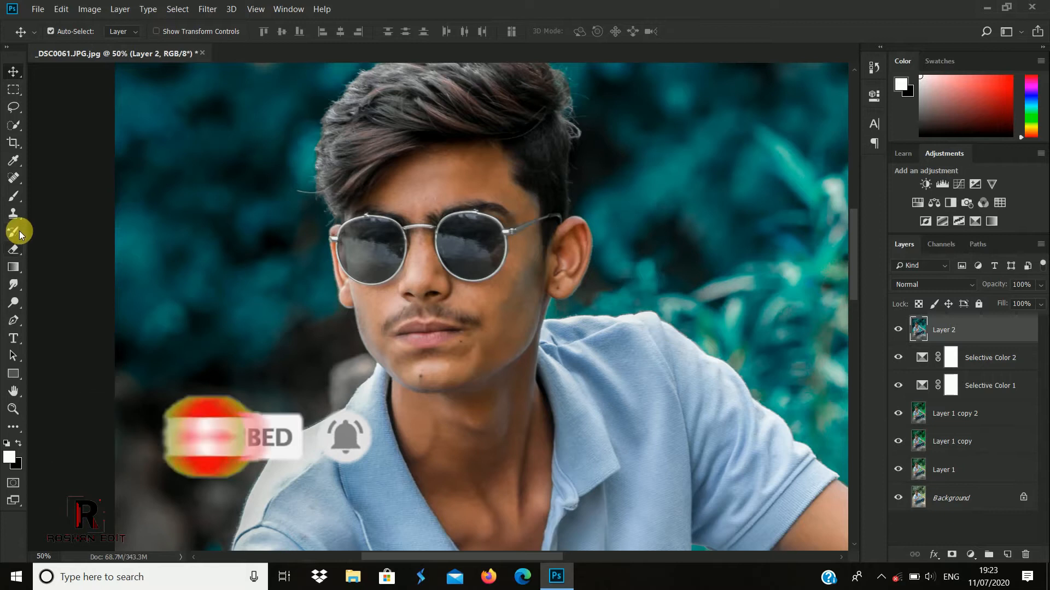
{"action": "right_click", "coordinate": [19, 195]}
{"action": "left_click", "coordinate": [19, 195]}
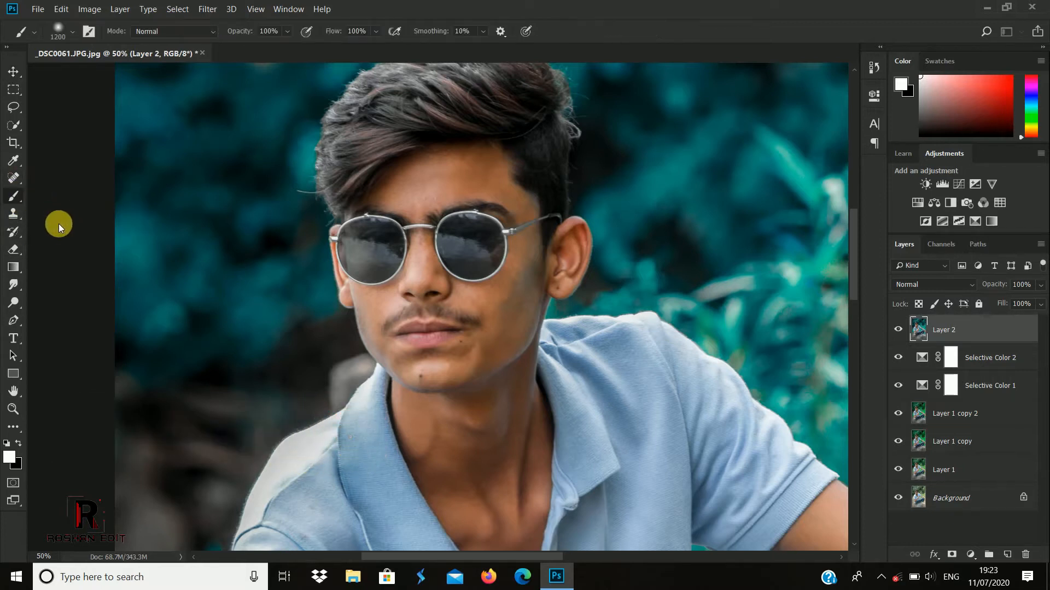
{"action": "right_click", "coordinate": [16, 196]}
{"action": "left_click", "coordinate": [54, 235]}
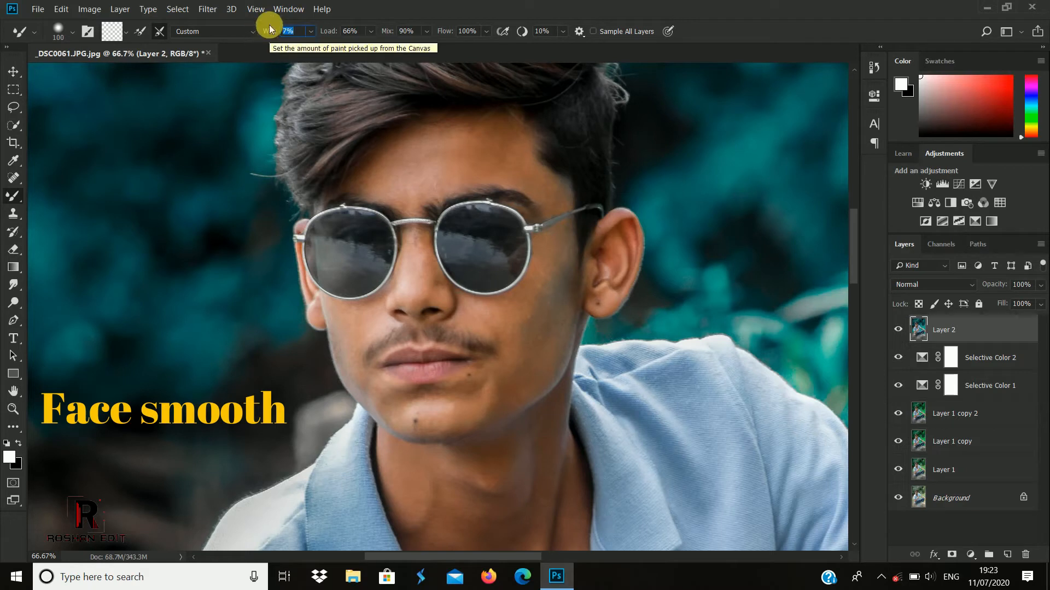
{"action": "left_click_drag", "start_coordinate": [272, 35], "coordinate": [275, 36]}
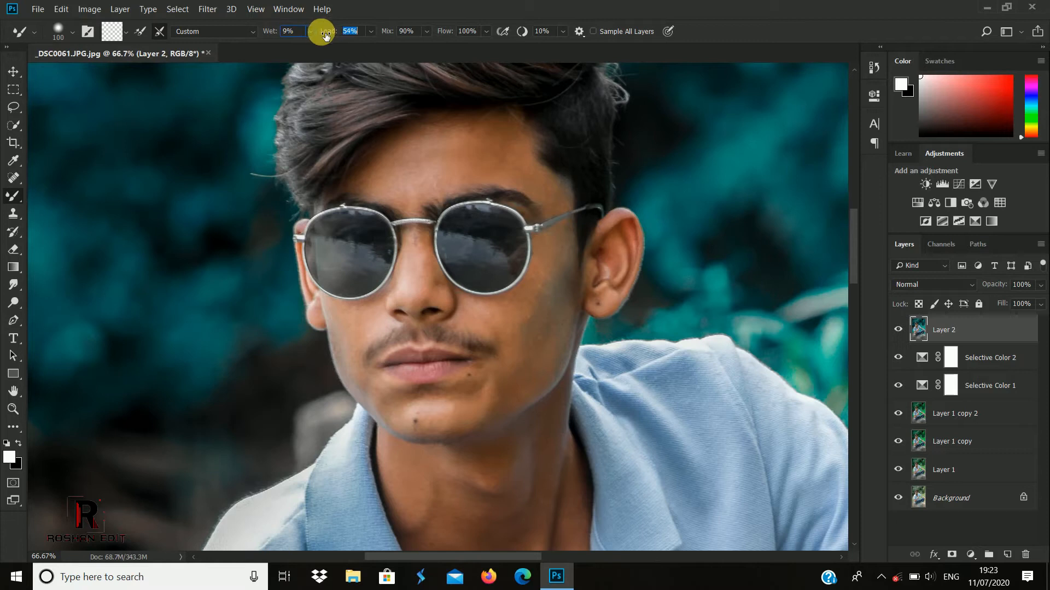
{"action": "key", "text": "shift+Tab"}
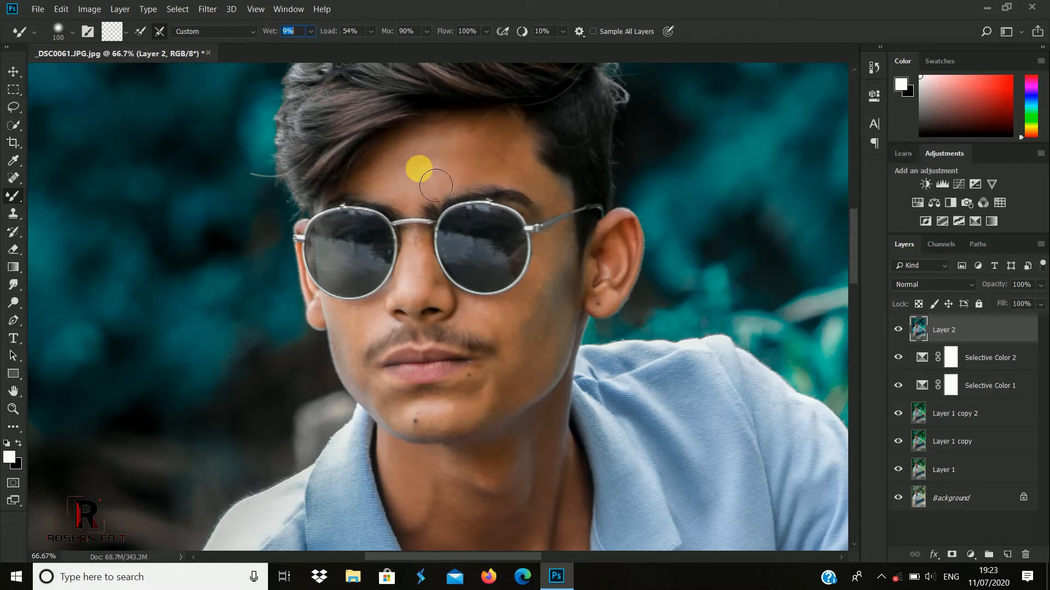
- Smooth the forehead skin above the sunglasses with the Mixer Brush, reducing the brush size to 90
{"action": "mouse_move", "coordinate": [451, 189]}
{"action": "left_mouse_down"}
{"action": "mouse_move", "coordinate": [518, 168]}
{"action": "mouse_move", "coordinate": [543, 190]}
{"action": "mouse_move", "coordinate": [487, 185]}
{"action": "mouse_move", "coordinate": [509, 180]}
{"action": "mouse_move", "coordinate": [521, 143]}
{"action": "mouse_move", "coordinate": [525, 154]}
{"action": "mouse_move", "coordinate": [510, 156]}
{"action": "mouse_move", "coordinate": [464, 144]}
{"action": "mouse_move", "coordinate": [404, 183]}
{"action": "mouse_move", "coordinate": [436, 201]}
{"action": "mouse_move", "coordinate": [515, 182]}
{"action": "mouse_move", "coordinate": [466, 180]}
{"action": "mouse_move", "coordinate": [428, 159]}
{"action": "mouse_move", "coordinate": [437, 152]}
{"action": "mouse_move", "coordinate": [391, 169]}
{"action": "mouse_move", "coordinate": [399, 204]}
{"action": "mouse_move", "coordinate": [429, 207]}
{"action": "mouse_move", "coordinate": [361, 196]}
{"action": "mouse_move", "coordinate": [484, 143]}
{"action": "mouse_move", "coordinate": [465, 169]}
{"action": "mouse_move", "coordinate": [503, 157]}
{"action": "mouse_move", "coordinate": [441, 151]}
{"action": "mouse_move", "coordinate": [528, 154]}
{"action": "mouse_move", "coordinate": [471, 150]}
{"action": "mouse_move", "coordinate": [540, 195]}
{"action": "mouse_move", "coordinate": [480, 177]}
{"action": "mouse_move", "coordinate": [529, 187]}
{"action": "mouse_move", "coordinate": [561, 206]}
{"action": "left_mouse_up"}
{"action": "key", "text": "bracketleft"}
{"action": "key", "text": "bracketleft"}
{"action": "key", "text": "bracketleft"}
{"action": "key", "text": "bracketright"}
{"action": "key", "text": "bracketright"}
{"action": "key", "text": "bracketright"}
{"action": "key", "text": "bracketleft"}
- Smooth the cheek beside the visible ear down to the mouth and chin, varying the brush size and finishing at 80
{"action": "scroll", "coordinate": [565, 174], "scroll_direction": "down", "scroll_amount": 3}
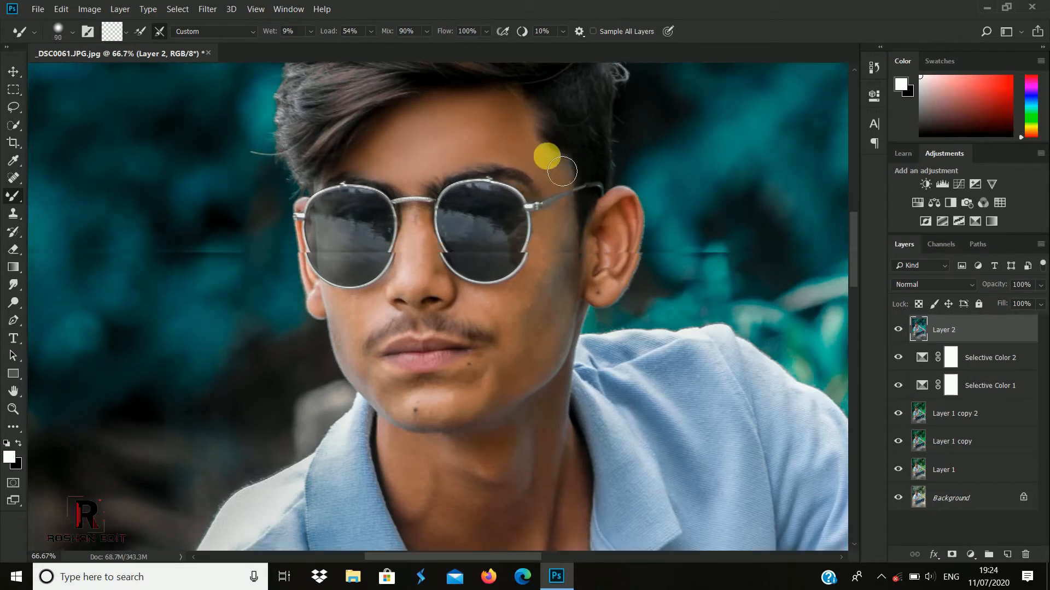
{"action": "mouse_move", "coordinate": [580, 239]}
{"action": "left_mouse_down"}
{"action": "mouse_move", "coordinate": [531, 287]}
{"action": "mouse_move", "coordinate": [500, 288]}
{"action": "mouse_move", "coordinate": [531, 340]}
{"action": "mouse_move", "coordinate": [557, 344]}
{"action": "mouse_move", "coordinate": [601, 242]}
{"action": "mouse_move", "coordinate": [553, 292]}
{"action": "mouse_move", "coordinate": [567, 276]}
{"action": "mouse_move", "coordinate": [568, 242]}
{"action": "mouse_move", "coordinate": [521, 378]}
{"action": "mouse_move", "coordinate": [564, 346]}
{"action": "mouse_move", "coordinate": [560, 317]}
{"action": "mouse_move", "coordinate": [509, 297]}
{"action": "mouse_move", "coordinate": [510, 320]}
{"action": "mouse_move", "coordinate": [473, 272]}
{"action": "mouse_move", "coordinate": [501, 279]}
{"action": "mouse_move", "coordinate": [507, 297]}
{"action": "mouse_move", "coordinate": [479, 282]}
{"action": "mouse_move", "coordinate": [459, 295]}
{"action": "mouse_move", "coordinate": [481, 292]}
{"action": "mouse_move", "coordinate": [511, 312]}
{"action": "mouse_move", "coordinate": [509, 332]}
{"action": "mouse_move", "coordinate": [472, 285]}
{"action": "mouse_move", "coordinate": [524, 281]}
{"action": "mouse_move", "coordinate": [489, 276]}
{"action": "mouse_move", "coordinate": [516, 305]}
{"action": "mouse_move", "coordinate": [574, 213]}
{"action": "mouse_move", "coordinate": [578, 308]}
{"action": "mouse_move", "coordinate": [517, 312]}
{"action": "mouse_move", "coordinate": [454, 391]}
{"action": "mouse_move", "coordinate": [532, 351]}
{"action": "mouse_move", "coordinate": [503, 364]}
{"action": "mouse_move", "coordinate": [486, 401]}
{"action": "mouse_move", "coordinate": [566, 336]}
{"action": "mouse_move", "coordinate": [404, 395]}
{"action": "mouse_move", "coordinate": [457, 411]}
{"action": "mouse_move", "coordinate": [408, 400]}
{"action": "mouse_move", "coordinate": [412, 375]}
{"action": "mouse_move", "coordinate": [408, 397]}
{"action": "mouse_move", "coordinate": [447, 410]}
{"action": "mouse_move", "coordinate": [434, 413]}
{"action": "mouse_move", "coordinate": [483, 361]}
{"action": "mouse_move", "coordinate": [505, 351]}
{"action": "left_mouse_up"}
{"action": "key", "text": "bracketright"}
{"action": "key", "text": "bracketright"}
{"action": "key", "text": "bracketleft"}
{"action": "key", "text": "bracketleft"}
{"action": "key", "text": "bracketleft"}
{"action": "key", "text": "bracketleft"}
{"action": "key", "text": "bracketleft"}
{"action": "key", "text": "bracketleft"}
{"action": "key", "text": "bracketleft"}
{"action": "key", "text": "bracketright"}
{"action": "key", "text": "bracketright"}
{"action": "key", "text": "bracketright"}
{"action": "key", "text": "bracketright"}
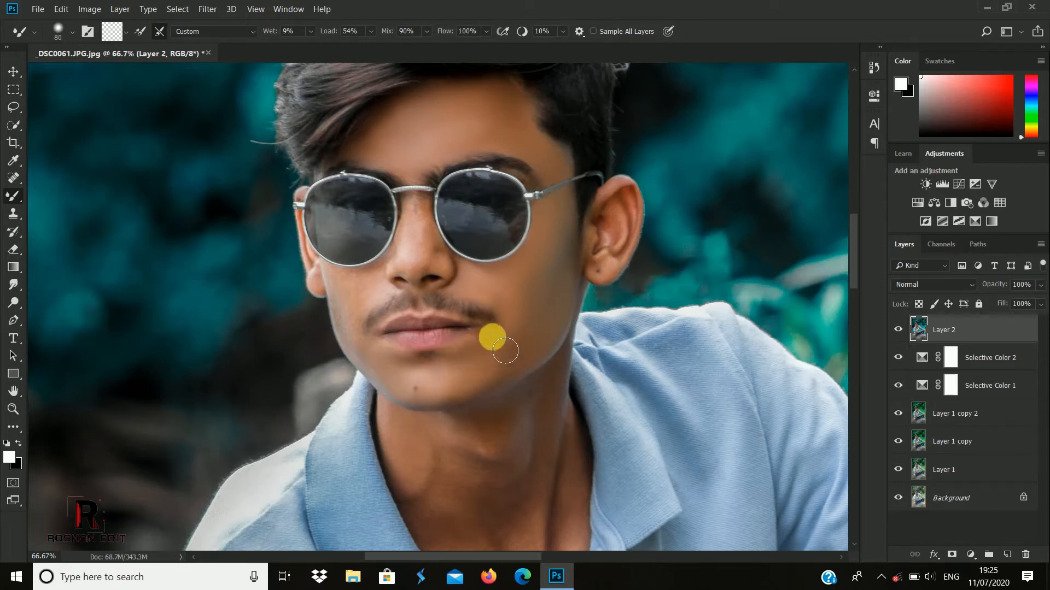
- Smooth the skin along the jaw and cheek on the side of the face away from the visible ear
{"action": "left_click_drag", "start_coordinate": [499, 557], "coordinate": [465, 557]}
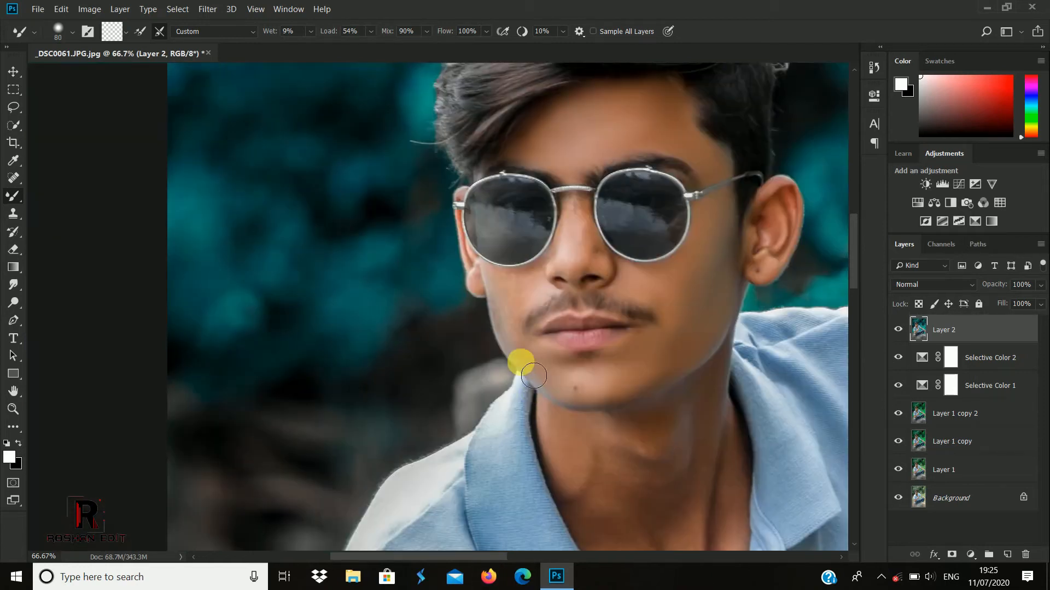
{"action": "key", "text": "bracketleft"}
{"action": "key", "text": "bracketleft"}
{"action": "key", "text": "bracketright"}
{"action": "key", "text": "bracketright"}
{"action": "mouse_move", "coordinate": [537, 373]}
{"action": "left_mouse_down"}
{"action": "mouse_move", "coordinate": [521, 347]}
{"action": "mouse_move", "coordinate": [540, 364]}
{"action": "mouse_move", "coordinate": [570, 363]}
{"action": "mouse_move", "coordinate": [559, 395]}
{"action": "mouse_move", "coordinate": [517, 346]}
{"action": "mouse_move", "coordinate": [512, 296]}
{"action": "mouse_move", "coordinate": [538, 300]}
{"action": "mouse_move", "coordinate": [523, 342]}
{"action": "mouse_move", "coordinate": [553, 307]}
{"action": "mouse_move", "coordinate": [500, 288]}
{"action": "mouse_move", "coordinate": [540, 290]}
{"action": "mouse_move", "coordinate": [521, 303]}
{"action": "mouse_move", "coordinate": [536, 279]}
{"action": "mouse_move", "coordinate": [494, 277]}
{"action": "mouse_move", "coordinate": [505, 298]}
{"action": "mouse_move", "coordinate": [519, 281]}
{"action": "mouse_move", "coordinate": [492, 278]}
{"action": "mouse_move", "coordinate": [543, 275]}
{"action": "mouse_move", "coordinate": [524, 338]}
{"action": "left_mouse_up"}
- Reduce the Mixer Brush size to 45 and smooth the skin along the nose
{"action": "key", "text": "bracketleft"}
{"action": "key", "text": "bracketleft"}
{"action": "key", "text": "bracketleft"}
{"action": "key", "text": "bracketleft"}
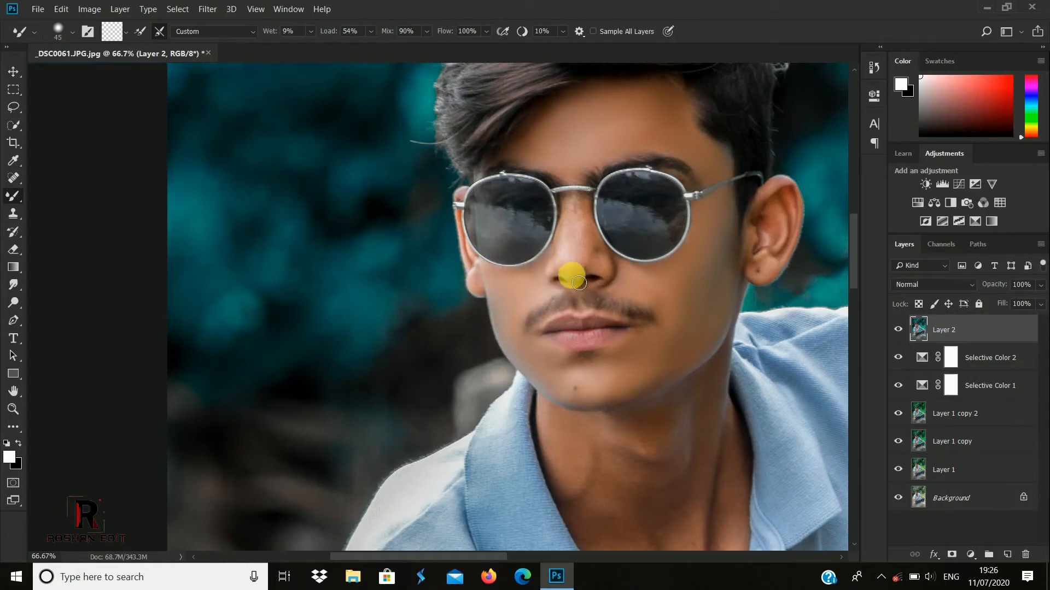
{"action": "mouse_move", "coordinate": [602, 247]}
{"action": "left_mouse_down"}
{"action": "mouse_move", "coordinate": [631, 272]}
{"action": "mouse_move", "coordinate": [610, 256]}
{"action": "mouse_move", "coordinate": [600, 272]}
{"action": "mouse_move", "coordinate": [614, 283]}
{"action": "mouse_move", "coordinate": [592, 277]}
{"action": "mouse_move", "coordinate": [616, 272]}
{"action": "mouse_move", "coordinate": [563, 275]}
{"action": "mouse_move", "coordinate": [560, 261]}
{"action": "mouse_move", "coordinate": [577, 259]}
{"action": "mouse_move", "coordinate": [589, 206]}
{"action": "left_mouse_up"}
- Blend the skin around the eyebrows and lower forehead, using a brush size of 70 between the brows
{"action": "scroll", "coordinate": [567, 190], "scroll_direction": "up", "scroll_amount": 2}
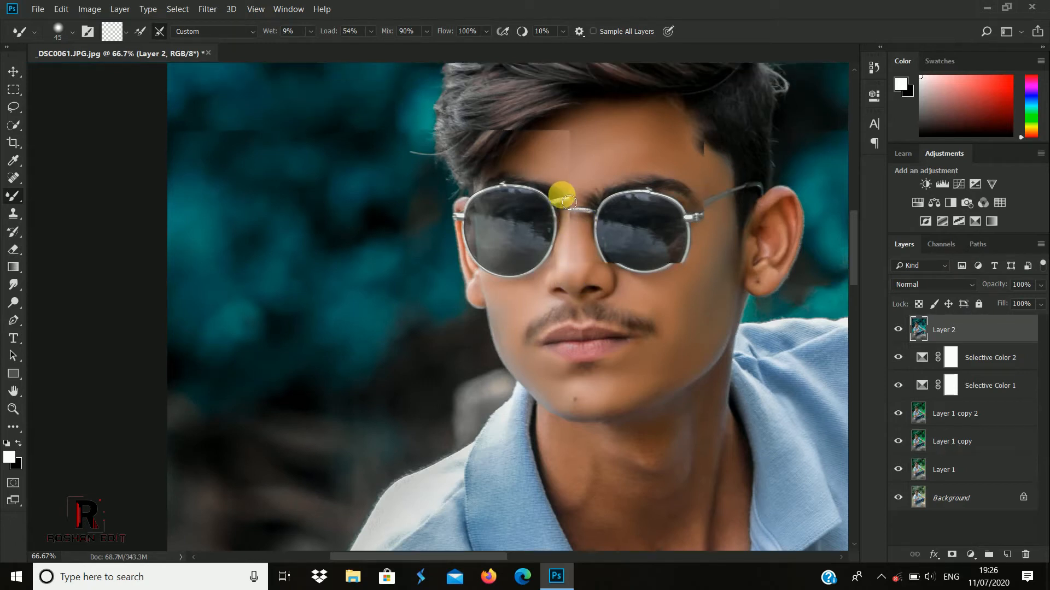
{"action": "mouse_move", "coordinate": [692, 181]}
{"action": "left_mouse_down"}
{"action": "mouse_move", "coordinate": [725, 235]}
{"action": "mouse_move", "coordinate": [729, 182]}
{"action": "mouse_move", "coordinate": [712, 175]}
{"action": "mouse_move", "coordinate": [683, 130]}
{"action": "mouse_move", "coordinate": [735, 175]}
{"action": "mouse_move", "coordinate": [633, 181]}
{"action": "mouse_move", "coordinate": [564, 161]}
{"action": "mouse_move", "coordinate": [558, 141]}
{"action": "mouse_move", "coordinate": [518, 121]}
{"action": "mouse_move", "coordinate": [558, 162]}
{"action": "left_mouse_up"}
{"action": "scroll", "coordinate": [703, 164], "scroll_direction": "down", "scroll_amount": 5}
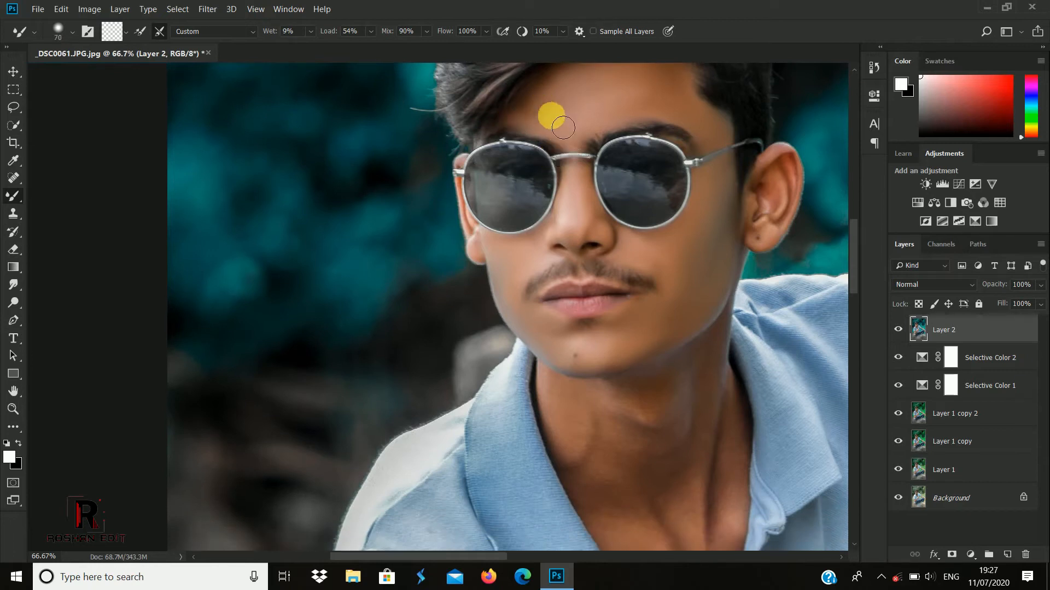
{"action": "mouse_move", "coordinate": [563, 127]}
{"action": "left_mouse_down"}
{"action": "mouse_move", "coordinate": [566, 95]}
{"action": "mouse_move", "coordinate": [633, 127]}
{"action": "left_mouse_up"}
- Smooth the skin of the ear and neck with the Mixer Brush, finishing at a brush size of 90
{"action": "scroll", "coordinate": [633, 127], "scroll_direction": "down", "scroll_amount": 2}
{"action": "key", "text": "bracketleft"}
{"action": "key", "text": "bracketleft"}
{"action": "key", "text": "bracketleft"}
{"action": "key", "text": "bracketleft"}
{"action": "mouse_move", "coordinate": [765, 173]}
{"action": "left_mouse_down"}
{"action": "mouse_move", "coordinate": [778, 113]}
{"action": "mouse_move", "coordinate": [804, 141]}
{"action": "mouse_move", "coordinate": [788, 175]}
{"action": "mouse_move", "coordinate": [778, 136]}
{"action": "mouse_move", "coordinate": [760, 196]}
{"action": "mouse_move", "coordinate": [767, 207]}
{"action": "mouse_move", "coordinate": [796, 169]}
{"action": "mouse_move", "coordinate": [758, 159]}
{"action": "mouse_move", "coordinate": [778, 126]}
{"action": "mouse_move", "coordinate": [730, 272]}
{"action": "mouse_move", "coordinate": [685, 339]}
{"action": "mouse_move", "coordinate": [566, 382]}
{"action": "mouse_move", "coordinate": [573, 355]}
{"action": "mouse_move", "coordinate": [653, 312]}
{"action": "mouse_move", "coordinate": [700, 303]}
{"action": "mouse_move", "coordinate": [699, 290]}
{"action": "mouse_move", "coordinate": [666, 305]}
{"action": "mouse_move", "coordinate": [736, 262]}
{"action": "mouse_move", "coordinate": [730, 358]}
{"action": "mouse_move", "coordinate": [750, 366]}
{"action": "mouse_move", "coordinate": [743, 357]}
{"action": "mouse_move", "coordinate": [748, 456]}
{"action": "mouse_move", "coordinate": [717, 345]}
{"action": "mouse_move", "coordinate": [741, 411]}
{"action": "mouse_move", "coordinate": [694, 359]}
{"action": "mouse_move", "coordinate": [705, 350]}
{"action": "mouse_move", "coordinate": [700, 402]}
{"action": "mouse_move", "coordinate": [643, 455]}
{"action": "mouse_move", "coordinate": [650, 506]}
{"action": "mouse_move", "coordinate": [600, 411]}
{"action": "mouse_move", "coordinate": [665, 457]}
{"action": "mouse_move", "coordinate": [708, 448]}
{"action": "mouse_move", "coordinate": [709, 530]}
{"action": "mouse_move", "coordinate": [736, 478]}
{"action": "mouse_move", "coordinate": [646, 497]}
{"action": "mouse_move", "coordinate": [724, 499]}
{"action": "mouse_move", "coordinate": [734, 540]}
{"action": "mouse_move", "coordinate": [666, 523]}
{"action": "mouse_move", "coordinate": [724, 539]}
{"action": "mouse_move", "coordinate": [688, 529]}
{"action": "mouse_move", "coordinate": [635, 418]}
{"action": "mouse_move", "coordinate": [577, 341]}
{"action": "mouse_move", "coordinate": [615, 393]}
{"action": "mouse_move", "coordinate": [608, 404]}
{"action": "mouse_move", "coordinate": [692, 334]}
{"action": "mouse_move", "coordinate": [694, 314]}
{"action": "mouse_move", "coordinate": [585, 336]}
{"action": "mouse_move", "coordinate": [565, 314]}
{"action": "mouse_move", "coordinate": [627, 311]}
{"action": "mouse_move", "coordinate": [630, 332]}
{"action": "mouse_move", "coordinate": [642, 327]}
{"action": "mouse_move", "coordinate": [598, 370]}
{"action": "mouse_move", "coordinate": [715, 370]}
{"action": "mouse_move", "coordinate": [736, 402]}
{"action": "left_mouse_up"}
{"action": "scroll", "coordinate": [750, 178], "scroll_direction": "down", "scroll_amount": 1}
{"action": "scroll", "coordinate": [673, 345], "scroll_direction": "down", "scroll_amount": 1}
{"action": "key", "text": "bracketright"}
{"action": "key", "text": "bracketright"}
{"action": "key", "text": "bracketright"}
{"action": "key", "text": "bracketright"}
{"action": "key", "text": "bracketright"}
{"action": "key", "text": "bracketleft"}
{"action": "key", "text": "bracketleft"}
{"action": "key", "text": "bracketleft"}
{"action": "key", "text": "bracketleft"}
{"action": "key", "text": "bracketright"}
{"action": "key", "text": "bracketleft"}
- Smooth the back of the raised hand, wrist and fingers, starting with a larger brush and reducing it to 80
{"action": "key", "text": "ctrl+minus"}
{"action": "key", "text": "ctrl+minus"}
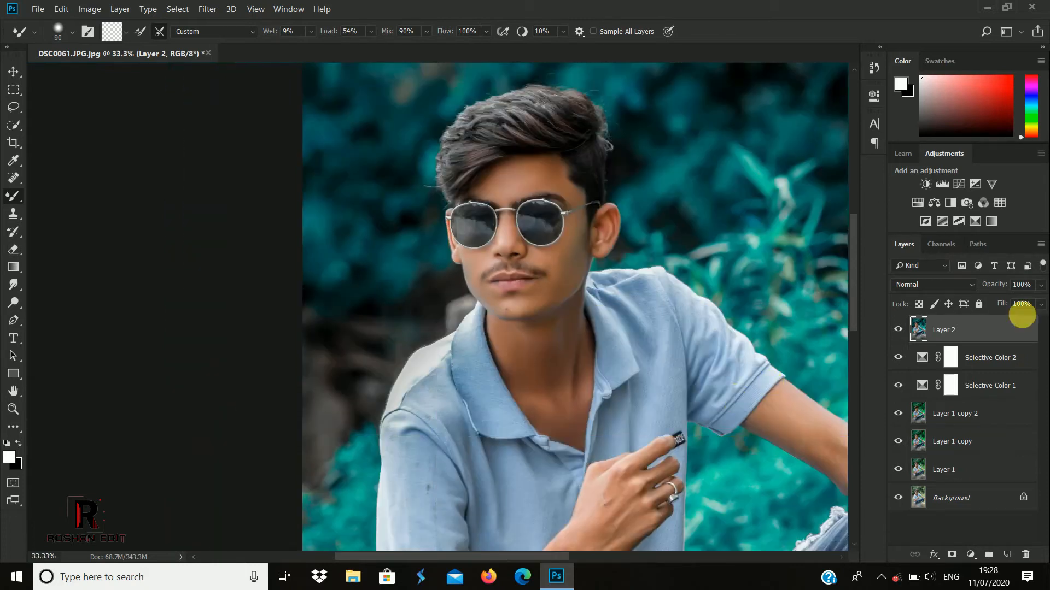
{"action": "scroll", "coordinate": [647, 290], "scroll_direction": "down", "scroll_amount": 3}
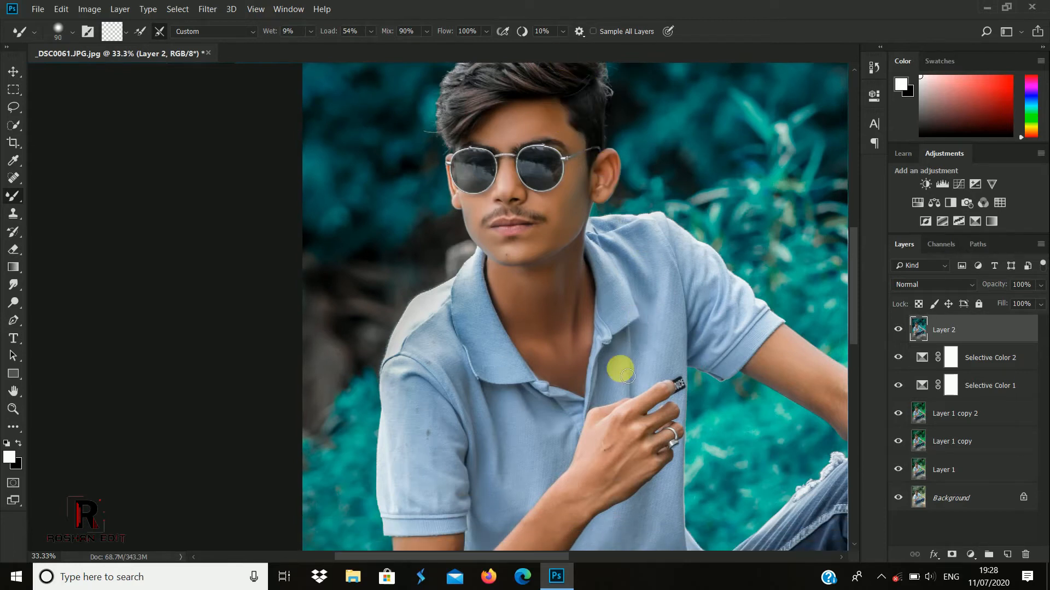
{"action": "left_click_drag", "start_coordinate": [537, 557], "coordinate": [575, 561]}
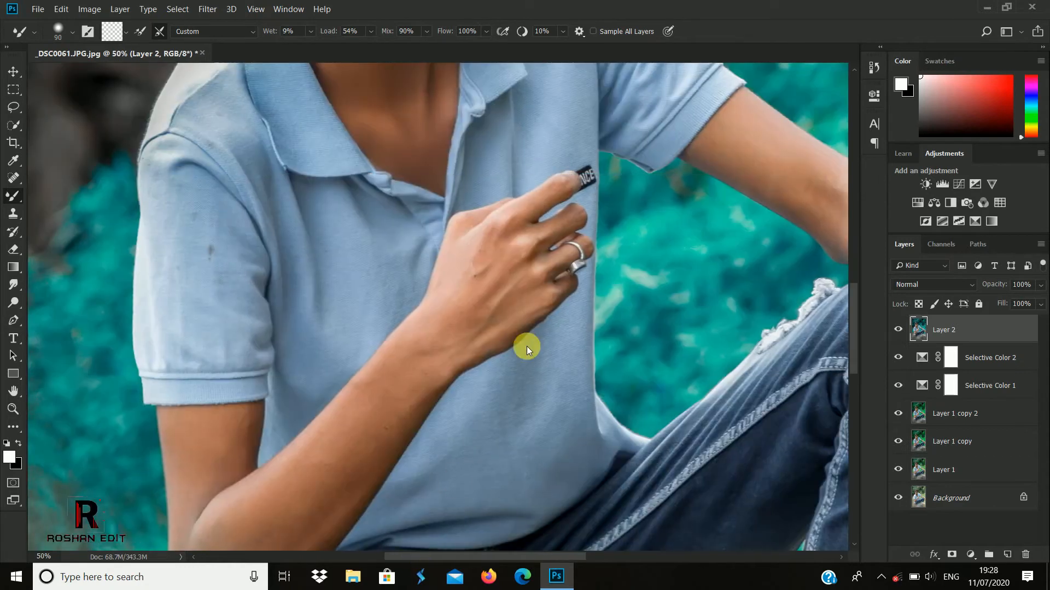
{"action": "scroll", "coordinate": [528, 350], "scroll_direction": "down", "scroll_amount": 2}
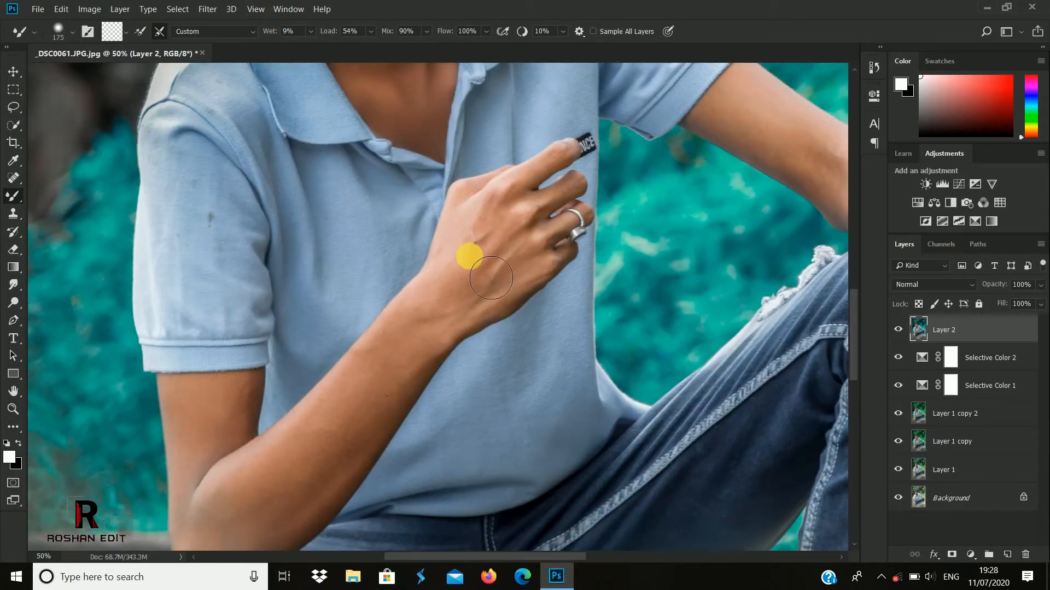
{"action": "key", "text": "bracketright"}
{"action": "mouse_move", "coordinate": [479, 263]}
{"action": "left_mouse_down"}
{"action": "mouse_move", "coordinate": [506, 237]}
{"action": "mouse_move", "coordinate": [528, 240]}
{"action": "mouse_move", "coordinate": [537, 262]}
{"action": "mouse_move", "coordinate": [524, 296]}
{"action": "mouse_move", "coordinate": [547, 303]}
{"action": "mouse_move", "coordinate": [555, 291]}
{"action": "mouse_move", "coordinate": [465, 341]}
{"action": "mouse_move", "coordinate": [463, 305]}
{"action": "mouse_move", "coordinate": [452, 349]}
{"action": "mouse_move", "coordinate": [420, 339]}
{"action": "left_mouse_up"}
{"action": "key", "text": "bracketleft"}
{"action": "mouse_move", "coordinate": [424, 388]}
{"action": "left_mouse_down"}
{"action": "mouse_move", "coordinate": [552, 269]}
{"action": "mouse_move", "coordinate": [574, 236]}
{"action": "mouse_move", "coordinate": [563, 204]}
{"action": "left_mouse_up"}
{"action": "key", "text": "bracketleft"}
{"action": "key", "text": "bracketleft"}
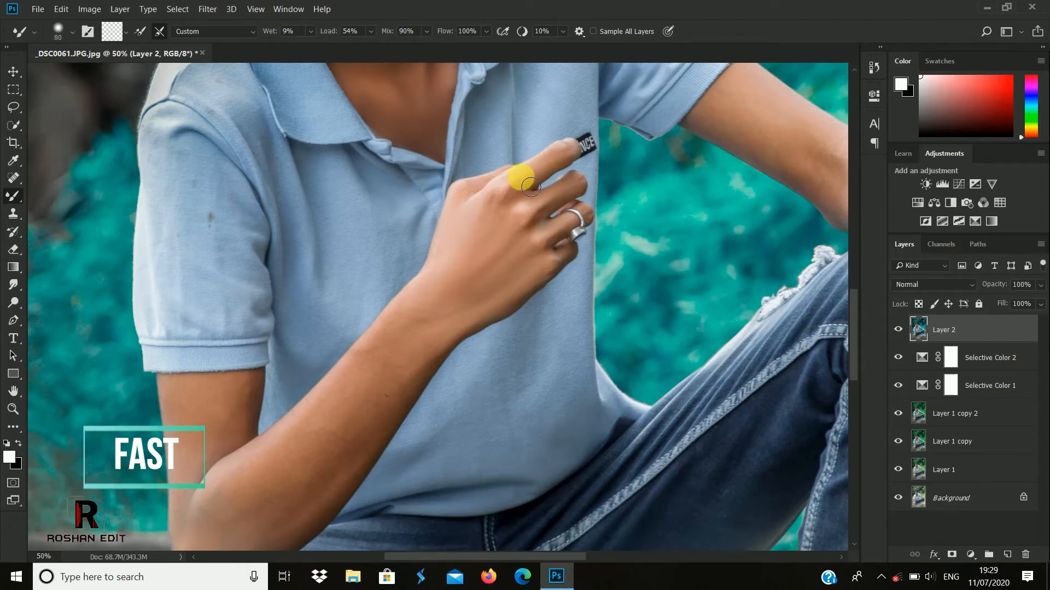
- Smooth the forearm of the raised hand from the wrist towards the elbow using a larger Mixer Brush
{"action": "scroll", "coordinate": [429, 336], "scroll_direction": "down", "scroll_amount": 2}
{"action": "key", "text": "bracketright"}
{"action": "key", "text": "bracketright"}
{"action": "mouse_move", "coordinate": [385, 302]}
{"action": "left_mouse_down"}
{"action": "mouse_move", "coordinate": [358, 383]}
{"action": "mouse_move", "coordinate": [335, 373]}
{"action": "mouse_move", "coordinate": [274, 417]}
{"action": "mouse_move", "coordinate": [354, 438]}
{"action": "left_mouse_up"}
{"action": "mouse_move", "coordinate": [343, 403]}
{"action": "left_mouse_down"}
{"action": "mouse_move", "coordinate": [271, 479]}
{"action": "mouse_move", "coordinate": [244, 490]}
{"action": "mouse_move", "coordinate": [316, 503]}
{"action": "mouse_move", "coordinate": [250, 515]}
{"action": "mouse_move", "coordinate": [220, 507]}
{"action": "mouse_move", "coordinate": [250, 522]}
{"action": "mouse_move", "coordinate": [266, 427]}
{"action": "mouse_move", "coordinate": [198, 348]}
{"action": "mouse_move", "coordinate": [176, 359]}
{"action": "mouse_move", "coordinate": [190, 340]}
{"action": "mouse_move", "coordinate": [252, 356]}
{"action": "left_mouse_up"}
- Smooth the upper arm below the sleeve and the elbow of the same arm, finishing at a brush size of 80
{"action": "key", "text": "bracketright"}
{"action": "key", "text": "bracketright"}
{"action": "key", "text": "bracketright"}
{"action": "key", "text": "bracketleft"}
{"action": "key", "text": "bracketleft"}
{"action": "key", "text": "bracketleft"}
{"action": "key", "text": "bracketleft"}
{"action": "key", "text": "bracketleft"}
{"action": "mouse_move", "coordinate": [222, 391]}
{"action": "left_mouse_down"}
{"action": "mouse_move", "coordinate": [185, 397]}
{"action": "mouse_move", "coordinate": [251, 396]}
{"action": "mouse_move", "coordinate": [249, 372]}
{"action": "mouse_move", "coordinate": [217, 409]}
{"action": "mouse_move", "coordinate": [187, 372]}
{"action": "mouse_move", "coordinate": [207, 338]}
{"action": "mouse_move", "coordinate": [193, 384]}
{"action": "mouse_move", "coordinate": [203, 342]}
{"action": "mouse_move", "coordinate": [247, 347]}
{"action": "mouse_move", "coordinate": [203, 339]}
{"action": "mouse_move", "coordinate": [252, 397]}
{"action": "mouse_move", "coordinate": [216, 369]}
{"action": "mouse_move", "coordinate": [194, 400]}
{"action": "mouse_move", "coordinate": [232, 396]}
{"action": "mouse_move", "coordinate": [254, 356]}
{"action": "mouse_move", "coordinate": [242, 388]}
{"action": "mouse_move", "coordinate": [257, 378]}
{"action": "mouse_move", "coordinate": [198, 482]}
{"action": "left_mouse_up"}
- Increase the brush size to 100 and smooth the arm resting on the knee from the sleeve to the hand
{"action": "scroll", "coordinate": [650, 314], "scroll_direction": "down", "scroll_amount": 1}
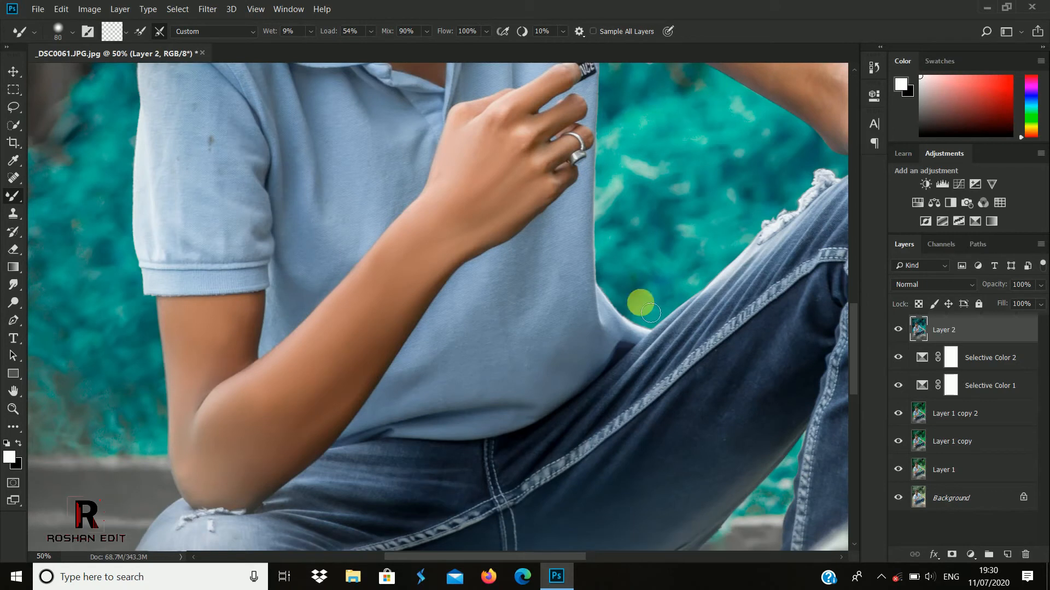
{"action": "left_click_drag", "start_coordinate": [560, 558], "coordinate": [662, 558]}
{"action": "scroll", "coordinate": [431, 194], "scroll_direction": "up", "scroll_amount": 2}
{"action": "scroll", "coordinate": [431, 194], "scroll_direction": "up", "scroll_amount": 5}
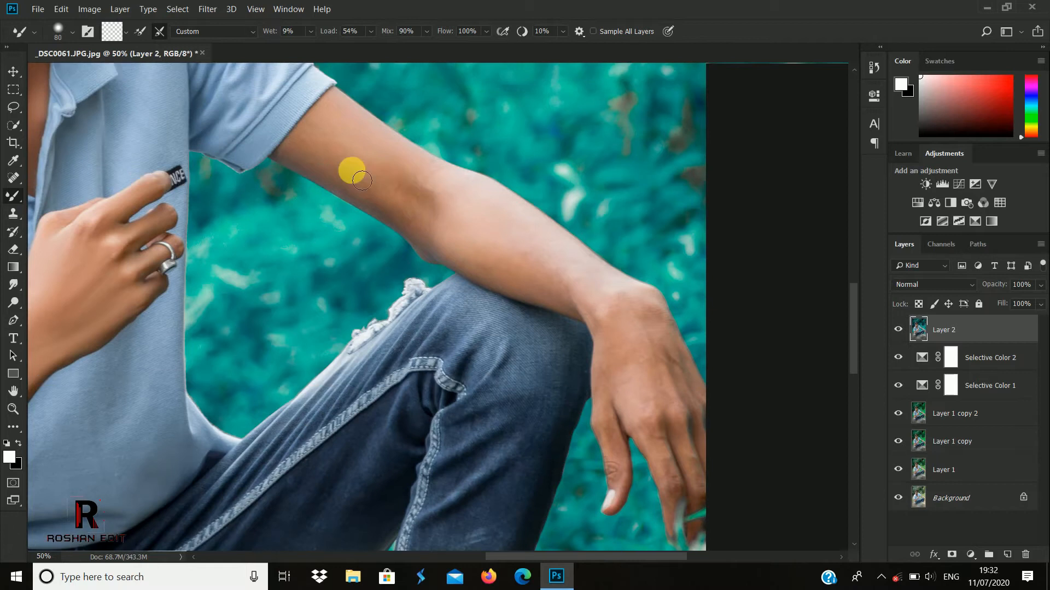
{"action": "key", "text": "bracketright"}
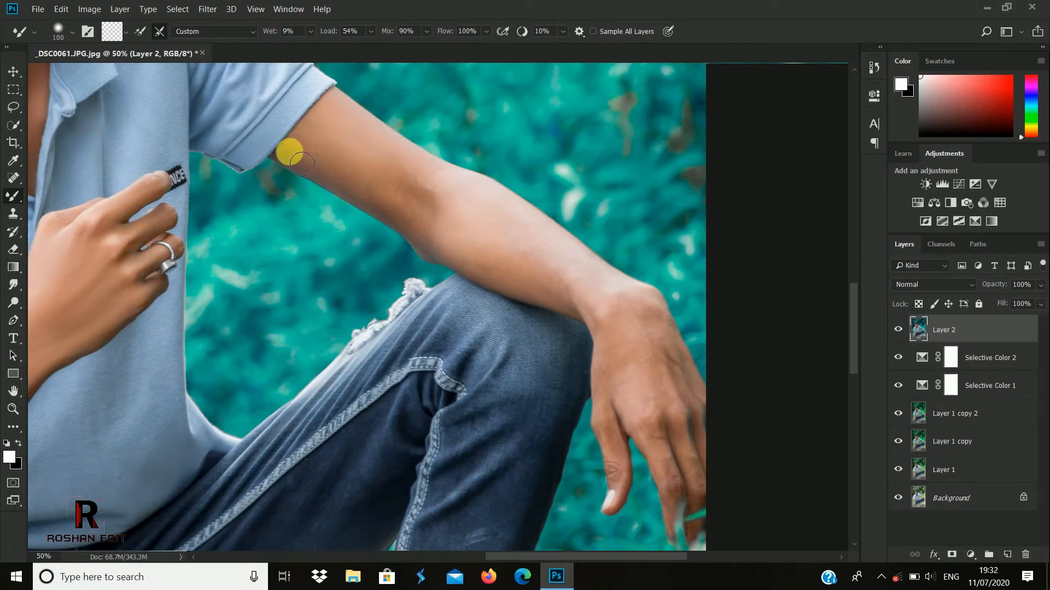
{"action": "mouse_move", "coordinate": [334, 157]}
{"action": "left_mouse_down"}
{"action": "mouse_move", "coordinate": [376, 174]}
{"action": "mouse_move", "coordinate": [346, 117]}
{"action": "mouse_move", "coordinate": [299, 165]}
{"action": "mouse_move", "coordinate": [319, 158]}
{"action": "mouse_move", "coordinate": [355, 105]}
{"action": "mouse_move", "coordinate": [360, 123]}
{"action": "mouse_move", "coordinate": [340, 112]}
{"action": "mouse_move", "coordinate": [421, 169]}
{"action": "mouse_move", "coordinate": [400, 202]}
{"action": "mouse_move", "coordinate": [364, 205]}
{"action": "mouse_move", "coordinate": [298, 165]}
{"action": "mouse_move", "coordinate": [353, 152]}
{"action": "mouse_move", "coordinate": [426, 175]}
{"action": "mouse_move", "coordinate": [426, 242]}
{"action": "mouse_move", "coordinate": [500, 282]}
{"action": "mouse_move", "coordinate": [563, 286]}
{"action": "mouse_move", "coordinate": [538, 234]}
{"action": "mouse_move", "coordinate": [560, 258]}
{"action": "mouse_move", "coordinate": [595, 268]}
{"action": "mouse_move", "coordinate": [575, 298]}
{"action": "mouse_move", "coordinate": [533, 298]}
{"action": "mouse_move", "coordinate": [526, 285]}
{"action": "mouse_move", "coordinate": [605, 282]}
{"action": "mouse_move", "coordinate": [607, 270]}
{"action": "mouse_move", "coordinate": [629, 412]}
{"action": "mouse_move", "coordinate": [642, 292]}
{"action": "mouse_move", "coordinate": [614, 237]}
{"action": "mouse_move", "coordinate": [664, 245]}
{"action": "mouse_move", "coordinate": [647, 338]}
{"action": "mouse_move", "coordinate": [693, 330]}
{"action": "left_mouse_up"}
- Smooth the knuckles and fingers of the hand hanging over the knee, and view the whole portrait
{"action": "scroll", "coordinate": [495, 249], "scroll_direction": "down", "scroll_amount": 2}
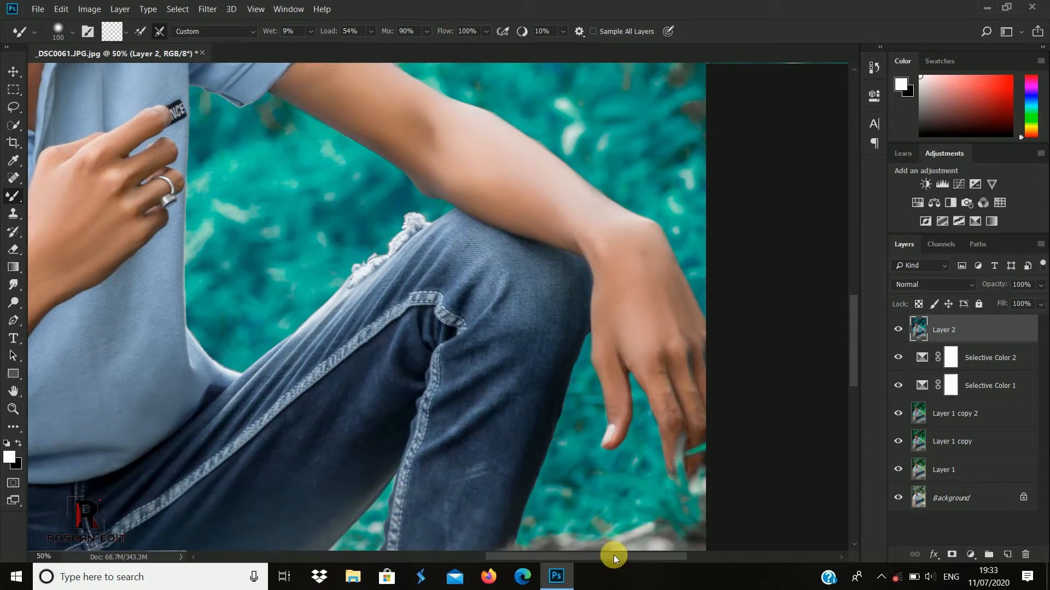
{"action": "left_click_drag", "start_coordinate": [613, 556], "coordinate": [644, 556]}
{"action": "mouse_move", "coordinate": [541, 381]}
{"action": "left_mouse_down"}
{"action": "mouse_move", "coordinate": [560, 384]}
{"action": "mouse_move", "coordinate": [582, 353]}
{"action": "mouse_move", "coordinate": [532, 344]}
{"action": "left_mouse_up"}
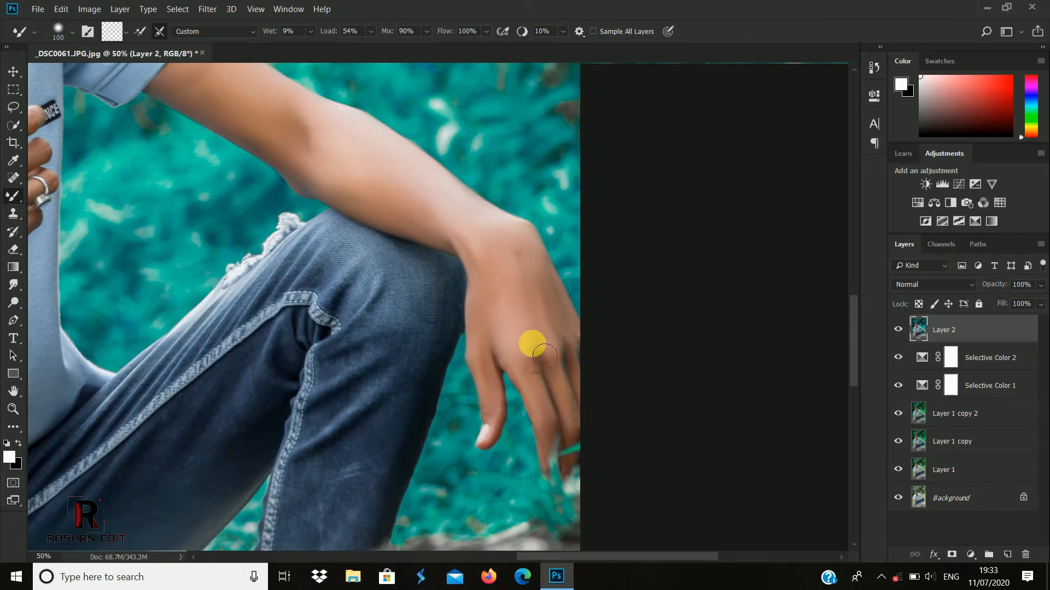
{"action": "key", "text": "ctrl+minus"}
{"action": "key", "text": "ctrl+minus"}
{"action": "key", "text": "ctrl+minus"}
{"action": "key", "text": "ctrl+minus"}
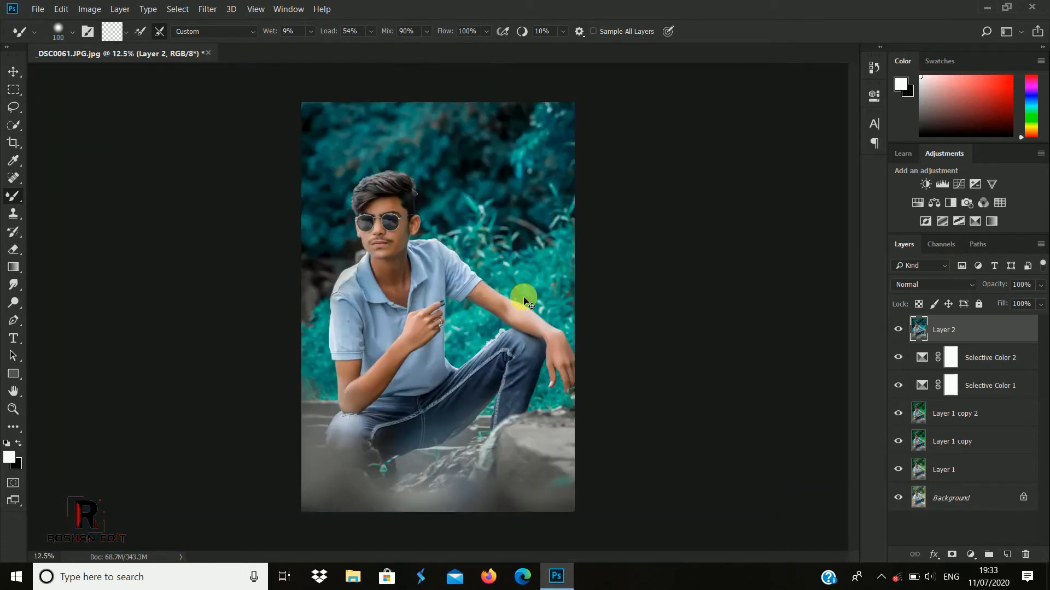
- Add a Selective Color adjustment for the Greens with Cyan +2, Magenta +88, Yellow -83 and Black -40
{"action": "left_click", "coordinate": [971, 555]}
{"action": "left_click", "coordinate": [965, 548]}
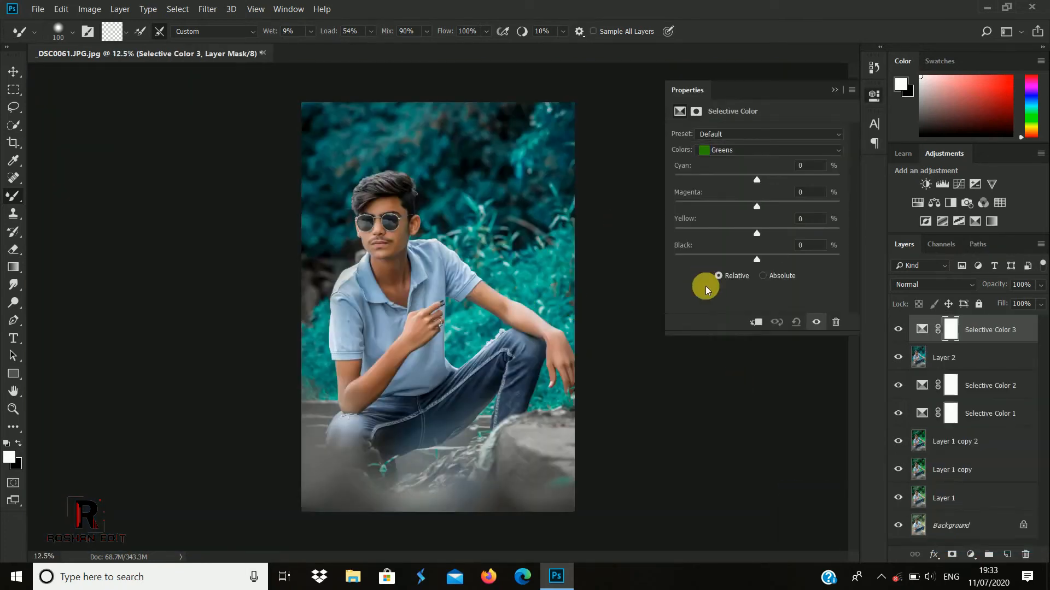
{"action": "left_click_drag", "start_coordinate": [769, 180], "coordinate": [811, 186]}
{"action": "left_click_drag", "start_coordinate": [656, 191], "coordinate": [688, 235]}
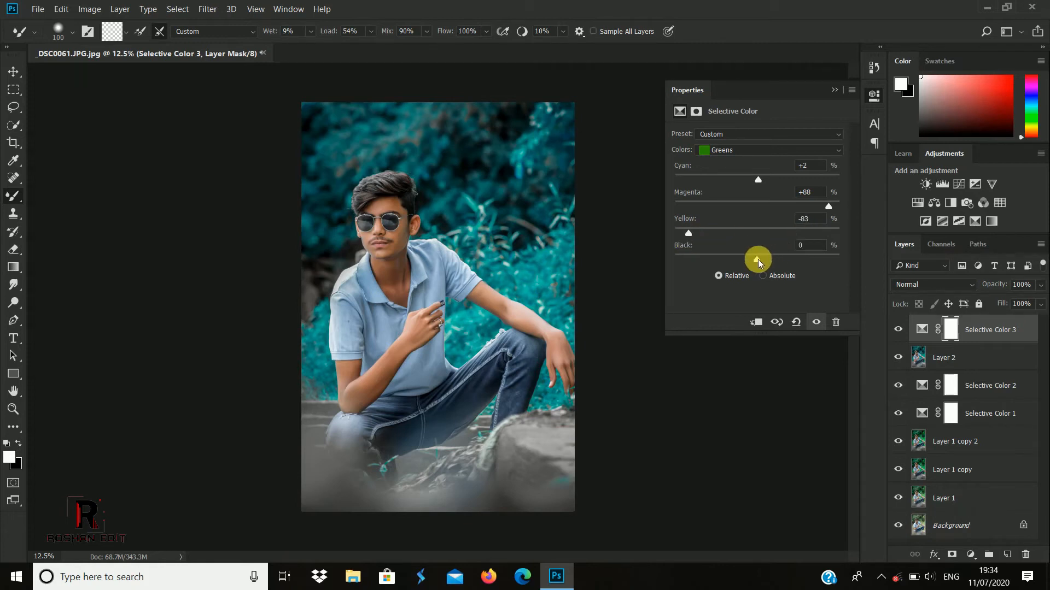
{"action": "left_click_drag", "start_coordinate": [809, 263], "coordinate": [726, 266]}
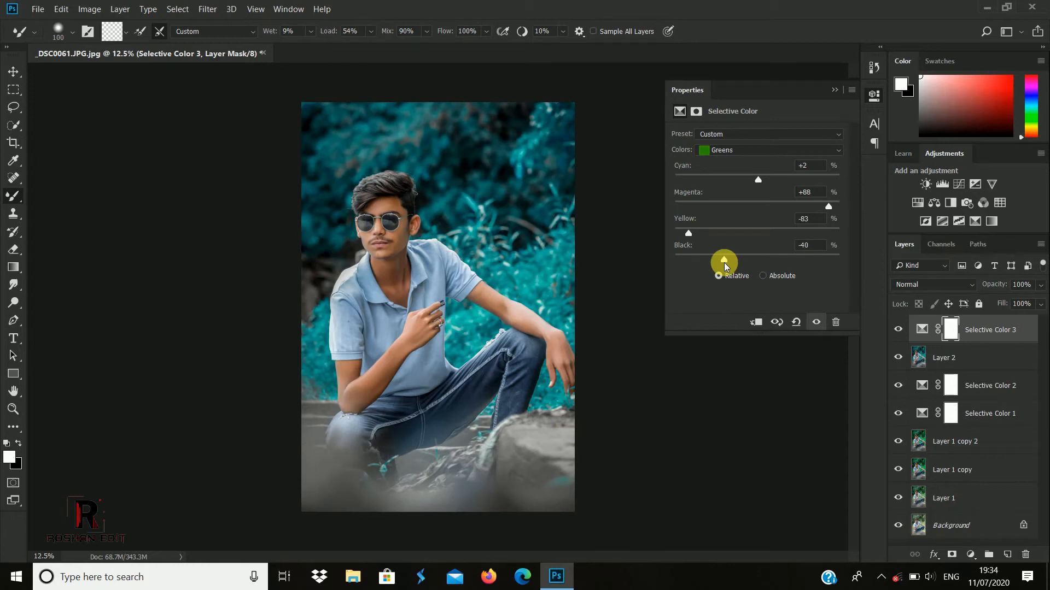
{"action": "left_click", "coordinate": [834, 90]}
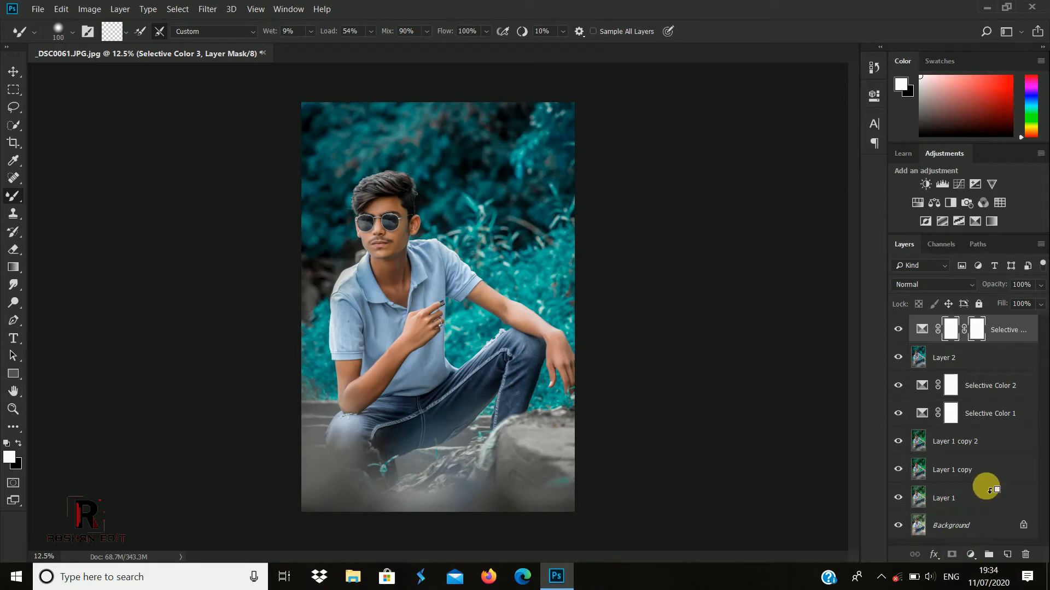
- Add another Selective Color adjustment for the Reds with Cyan -11 and Black +8
{"action": "left_click", "coordinate": [971, 554]}
{"action": "left_click", "coordinate": [960, 542]}
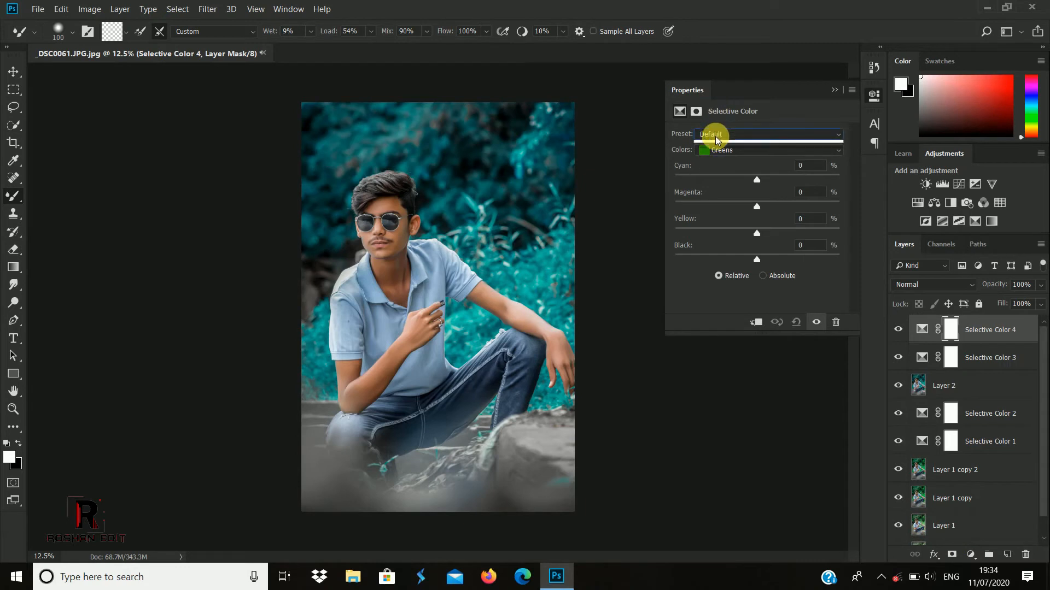
{"action": "left_click", "coordinate": [841, 276]}
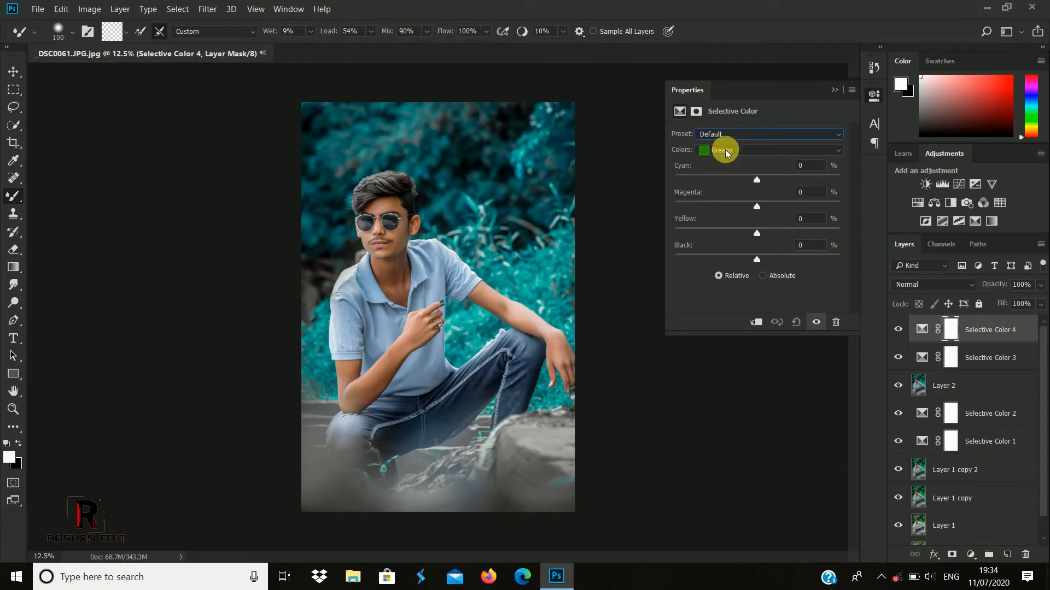
{"action": "left_click", "coordinate": [727, 153]}
{"action": "left_click", "coordinate": [725, 163]}
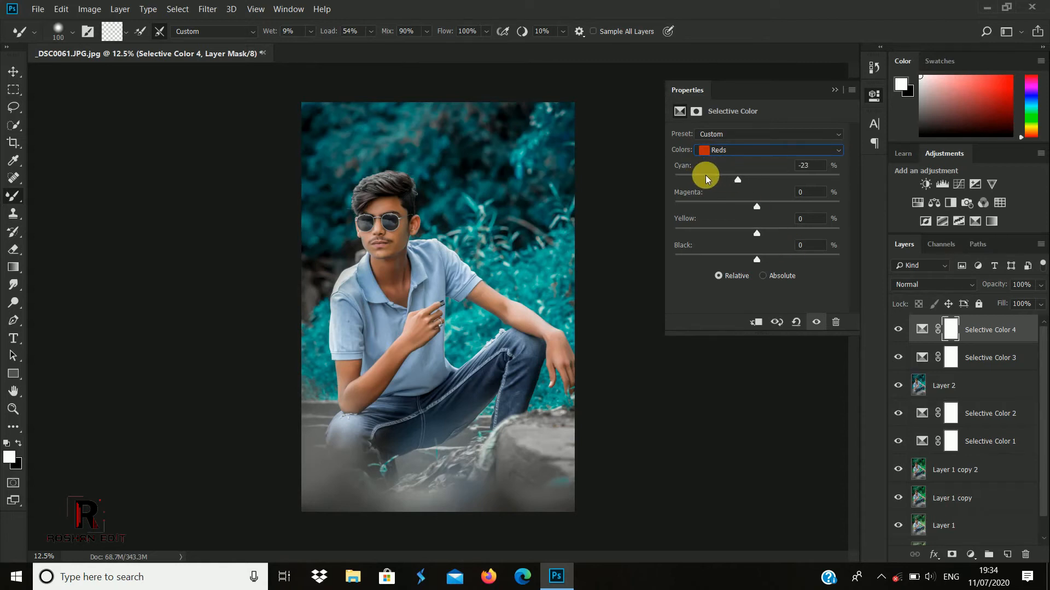
{"action": "left_click", "coordinate": [735, 178]}
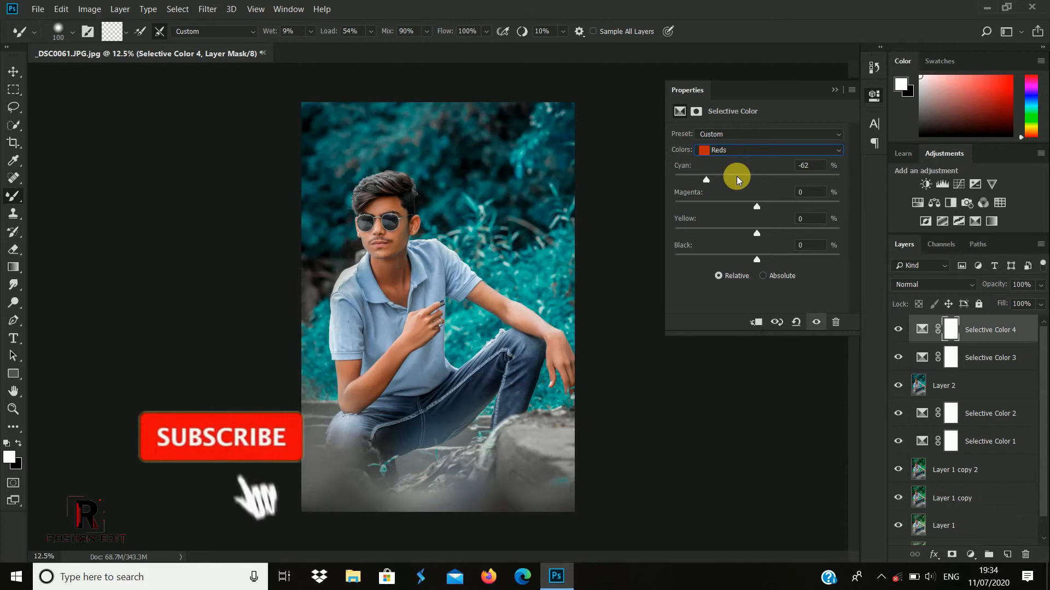
{"action": "left_click_drag", "start_coordinate": [736, 179], "coordinate": [741, 179]}
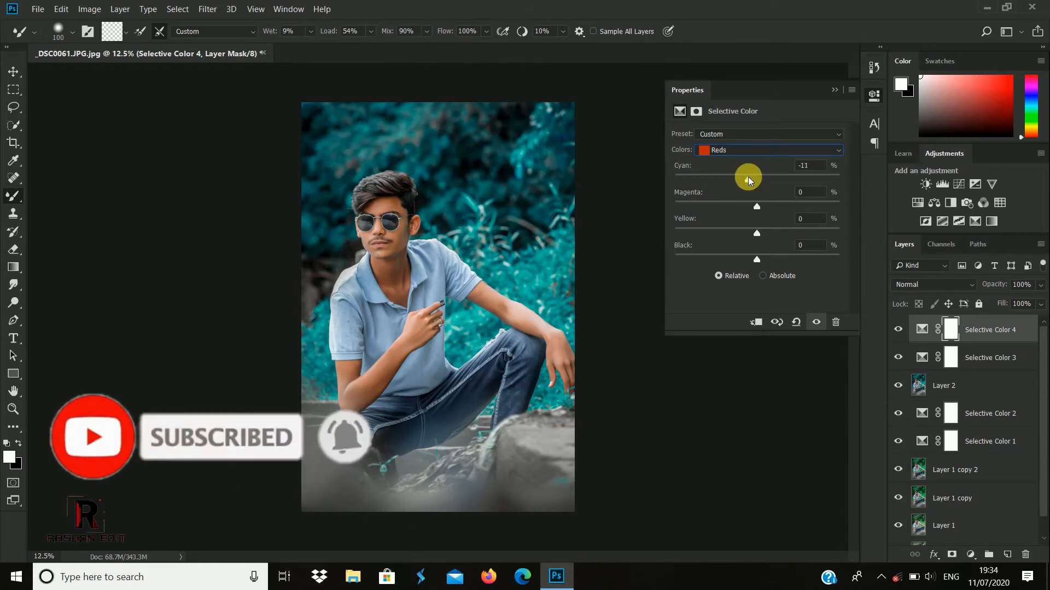
{"action": "left_click_drag", "start_coordinate": [767, 258], "coordinate": [769, 259]}
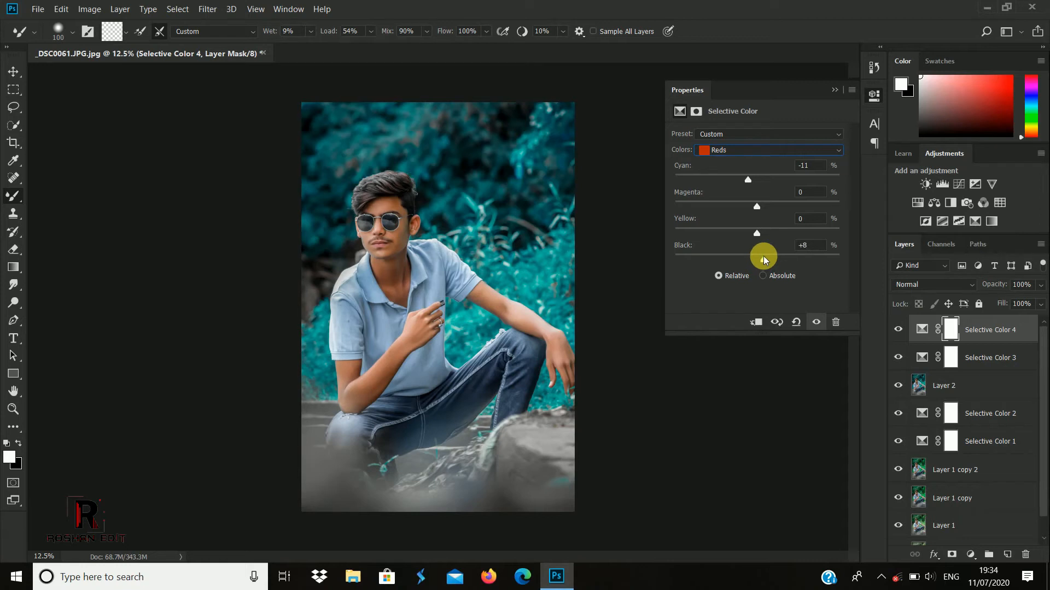
{"action": "left_click", "coordinate": [832, 91]}
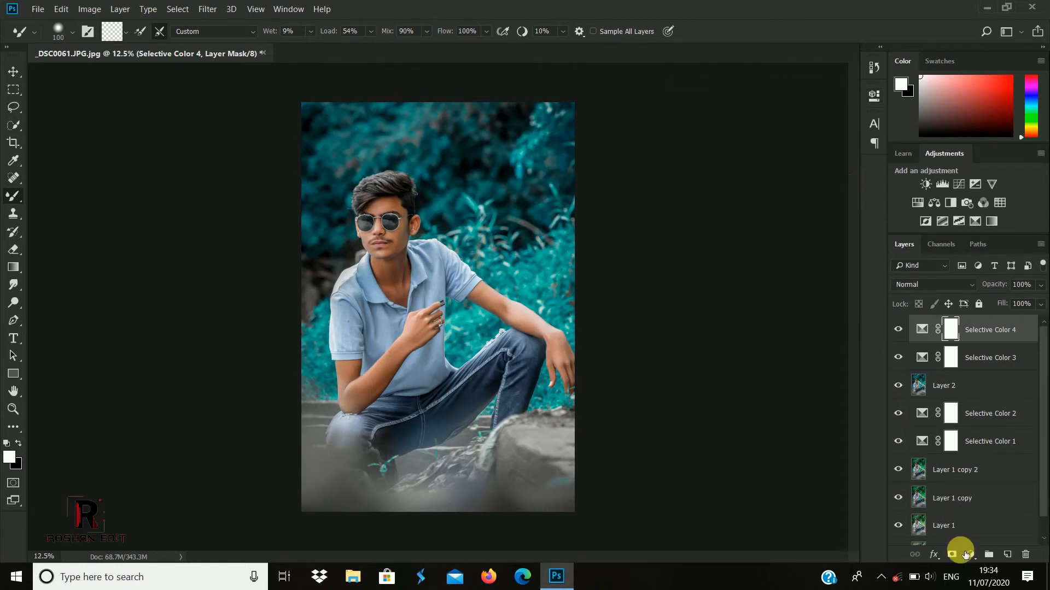
- Add a further Selective Color adjustment that sets Black to +3 for the Blacks
{"action": "left_click", "coordinate": [970, 554]}
{"action": "left_click", "coordinate": [970, 555]}
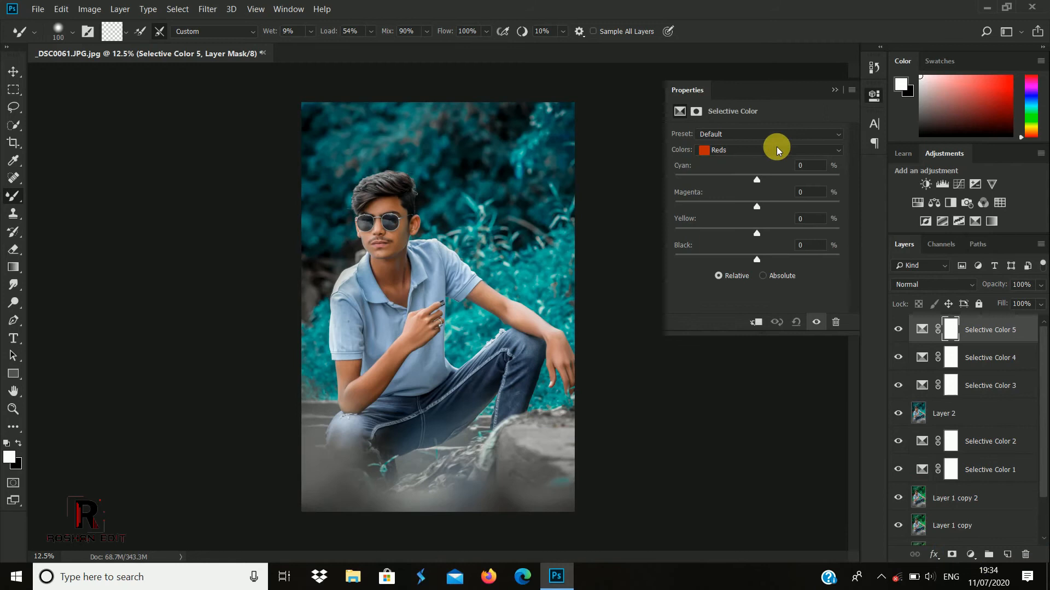
{"action": "left_click", "coordinate": [772, 150]}
{"action": "left_click", "coordinate": [739, 250]}
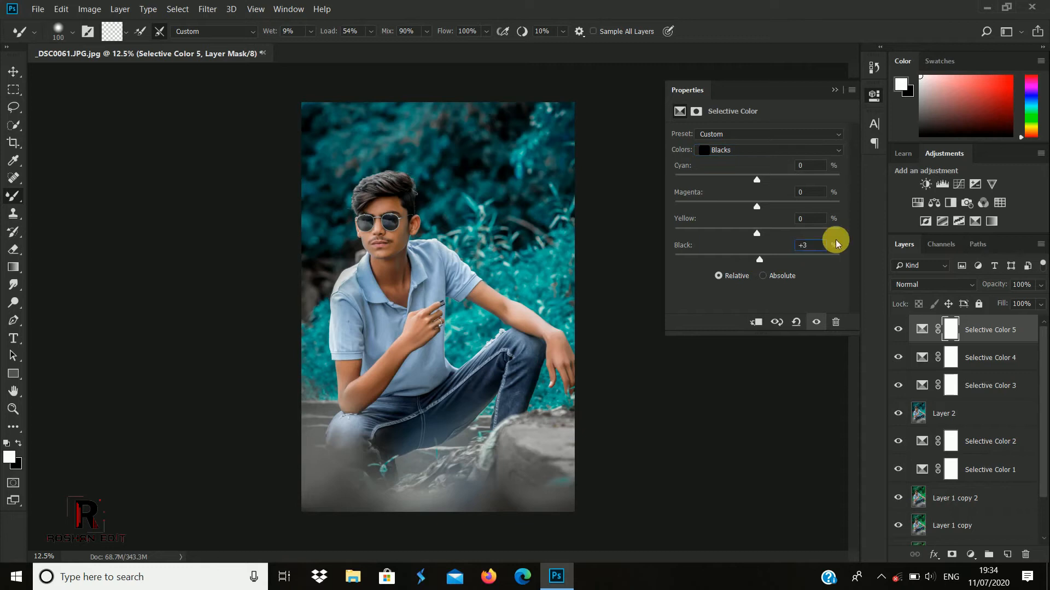
{"action": "left_click", "coordinate": [833, 90]}
- Examine the graded portrait up close around the face, shirt and arms, and as a whole
{"action": "key", "text": "ctrl+plus"}
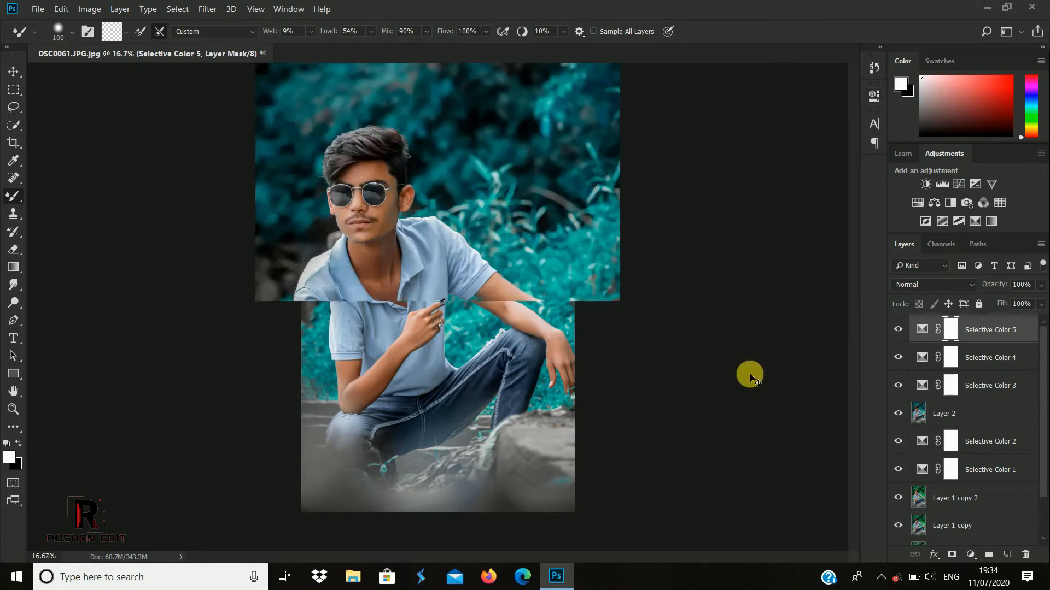
{"action": "key", "text": "ctrl+plus"}
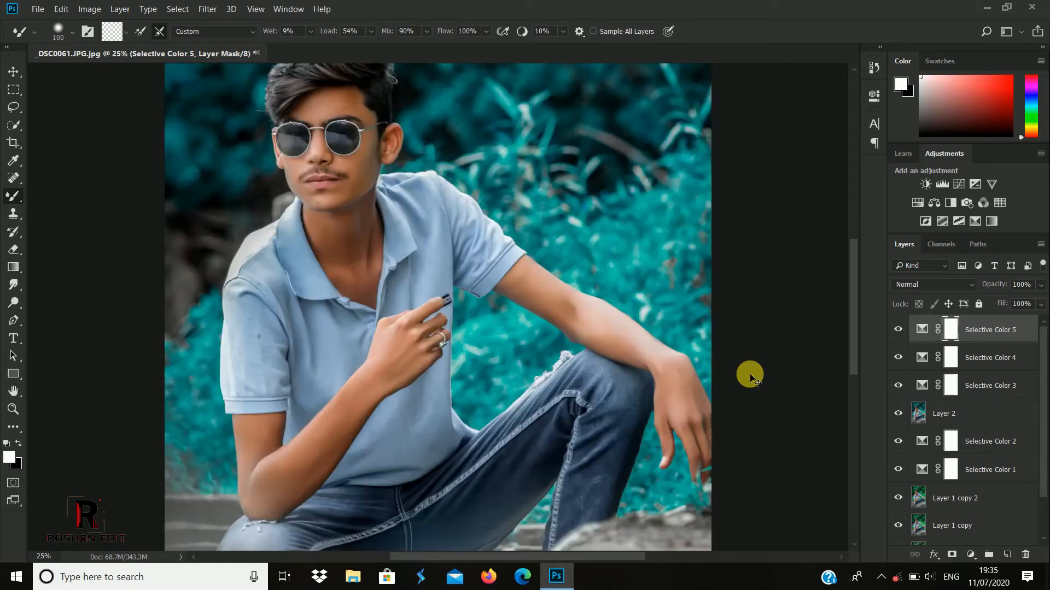
{"action": "key", "text": "ctrl+plus"}
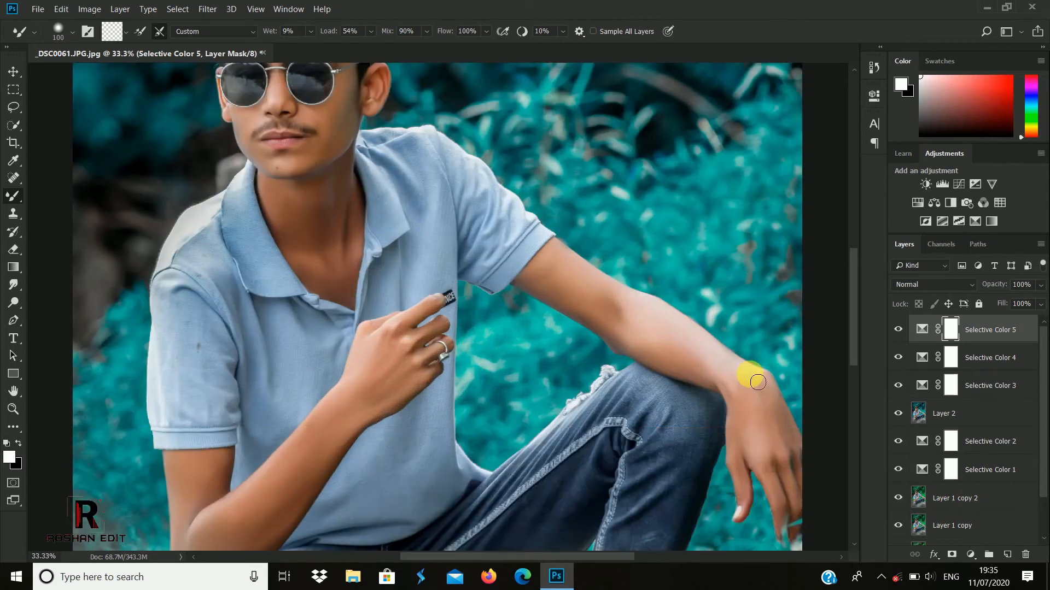
{"action": "scroll", "coordinate": [313, 333], "scroll_direction": "up", "scroll_amount": 5}
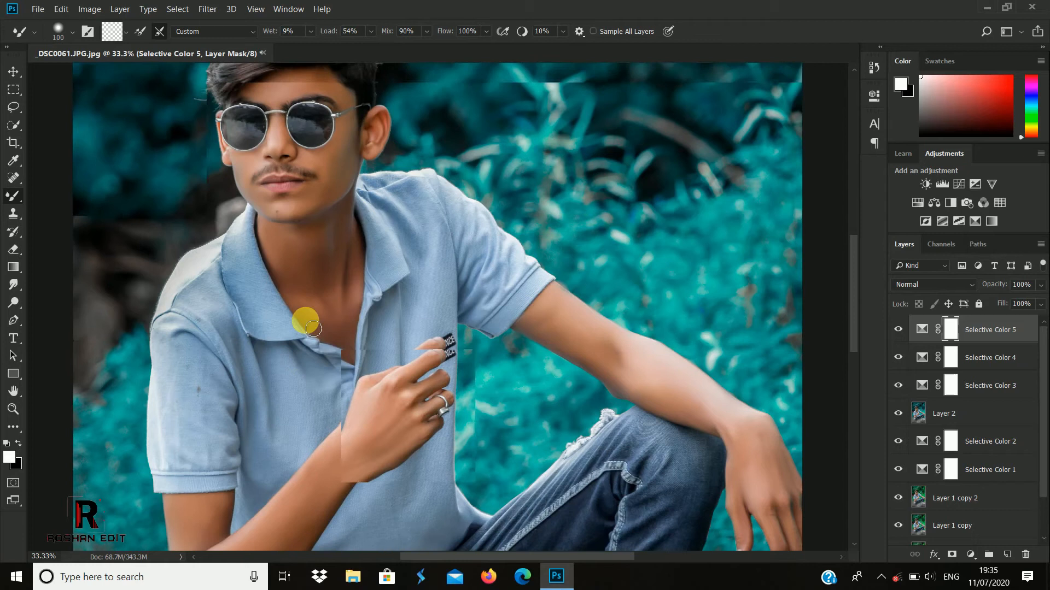
{"action": "scroll", "coordinate": [313, 328], "scroll_direction": "up", "scroll_amount": 3}
{"action": "scroll", "coordinate": [309, 327], "scroll_direction": "left", "scroll_amount": 3}
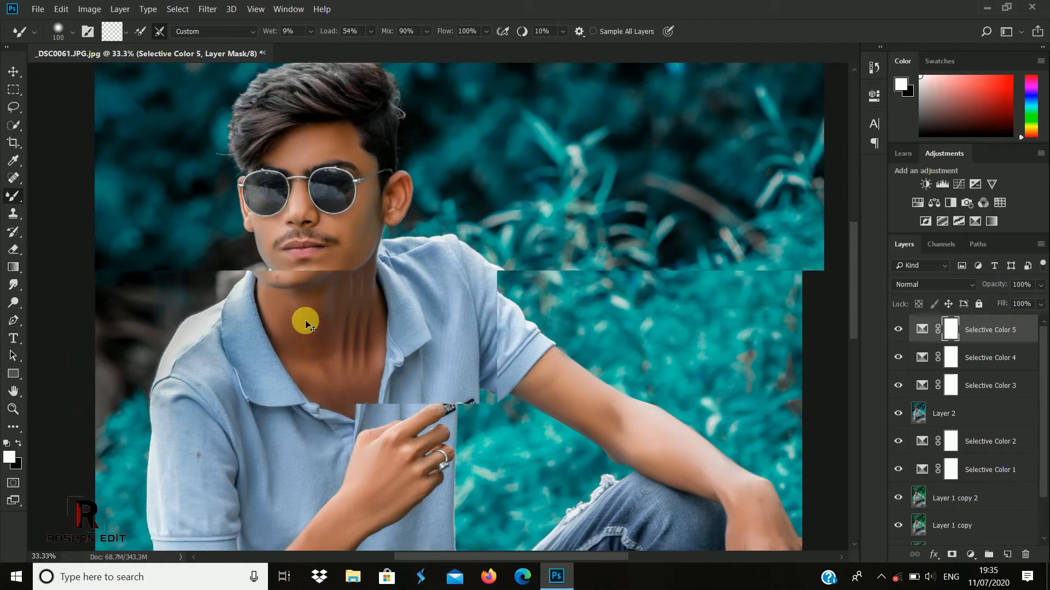
{"action": "scroll", "coordinate": [309, 327], "scroll_direction": "left", "scroll_amount": 3}
{"action": "scroll", "coordinate": [308, 327], "scroll_direction": "down", "scroll_amount": 10}
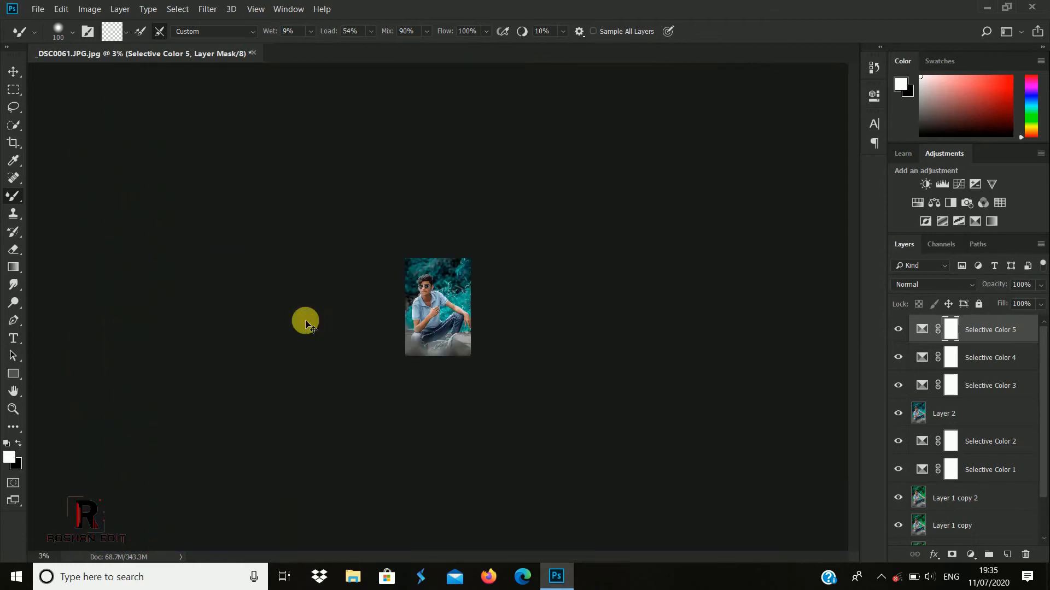
{"action": "scroll", "coordinate": [306, 321], "scroll_direction": "up", "scroll_amount": 4}
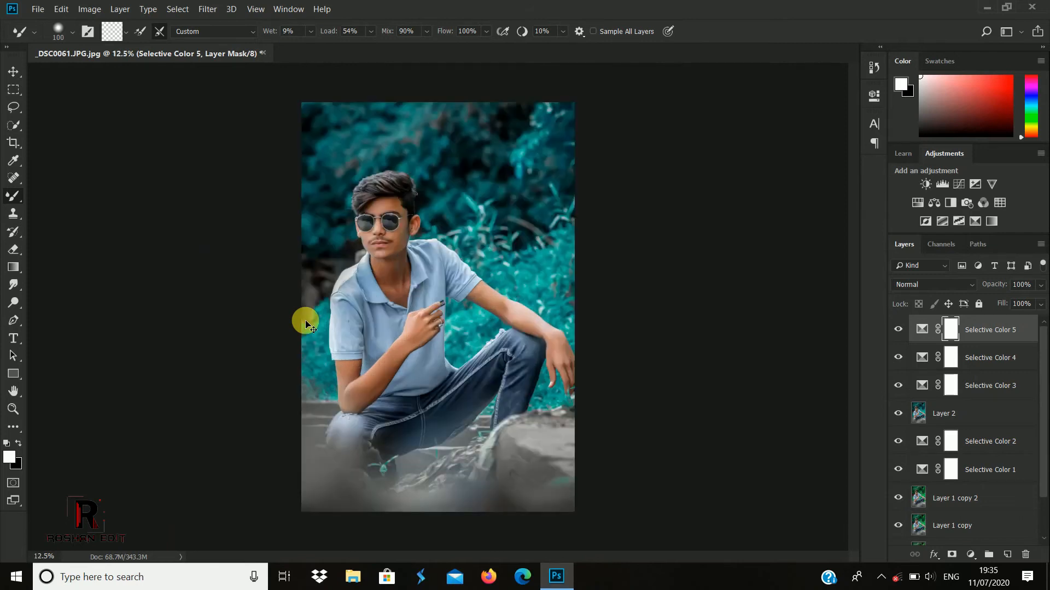
{"action": "scroll", "coordinate": [305, 323], "scroll_direction": "up", "scroll_amount": 1}
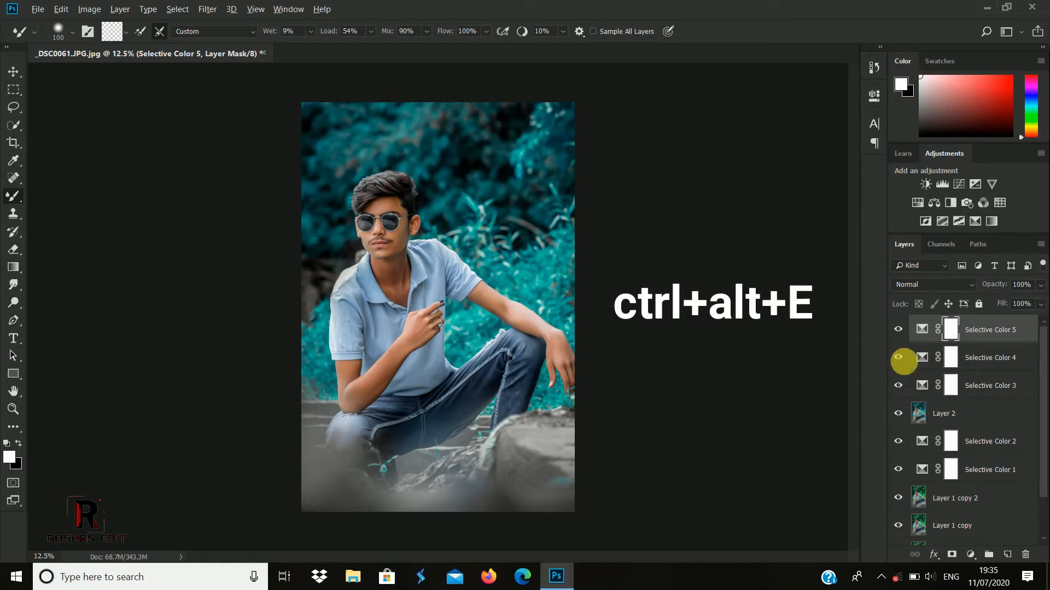
- Stamp the visible layers into a new top layer and apply Lens Blur with radius 54, blade curvature 41 and rotation 153
{"action": "key", "text": "ctrl+alt+e"}
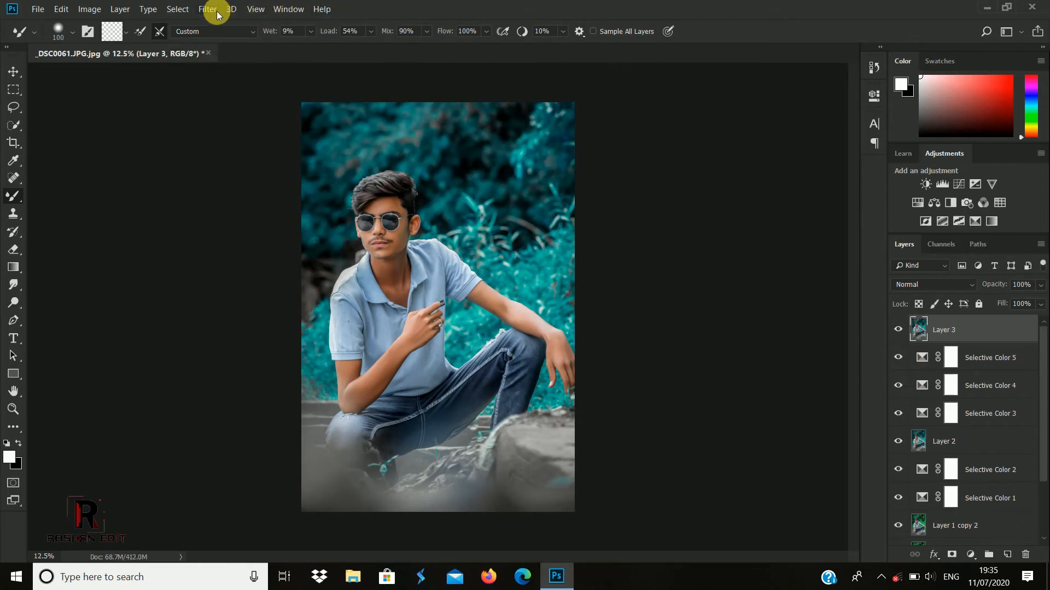
{"action": "left_click", "coordinate": [217, 15]}
{"action": "mouse_move", "coordinate": [366, 157]}
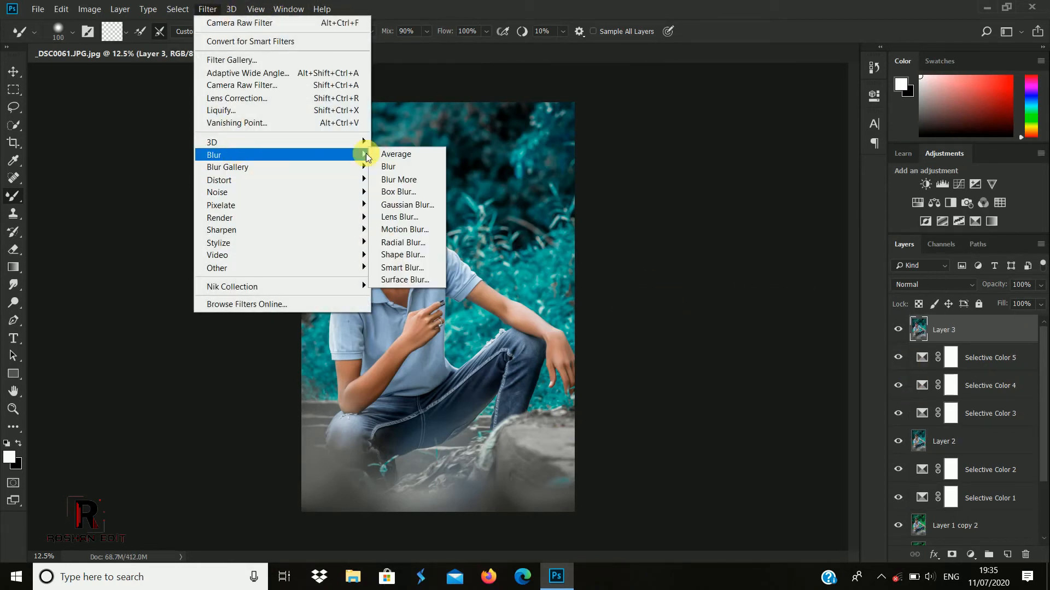
{"action": "mouse_move", "coordinate": [278, 166]}
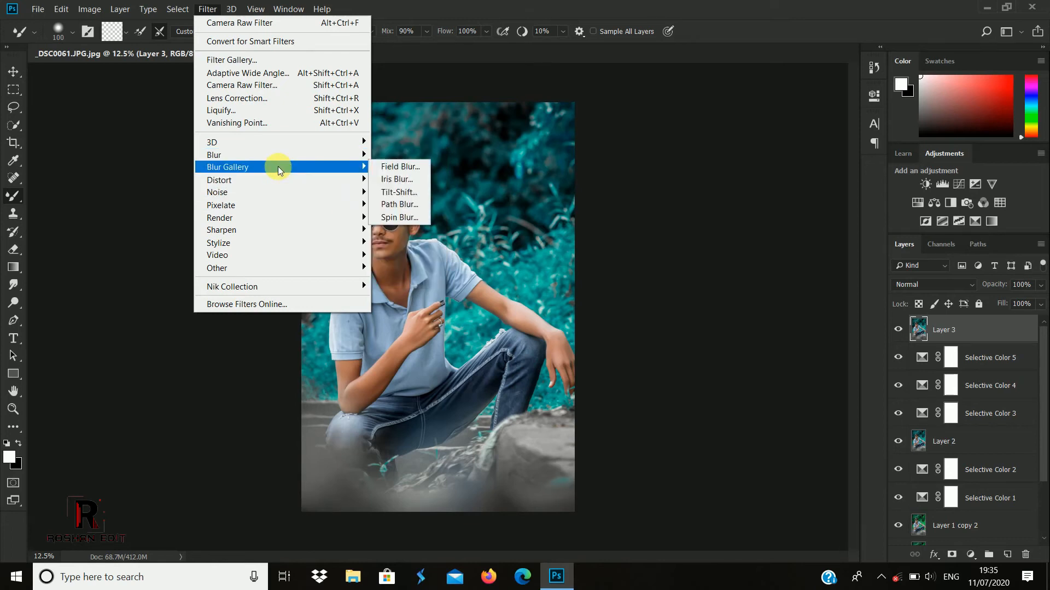
{"action": "mouse_move", "coordinate": [328, 155]}
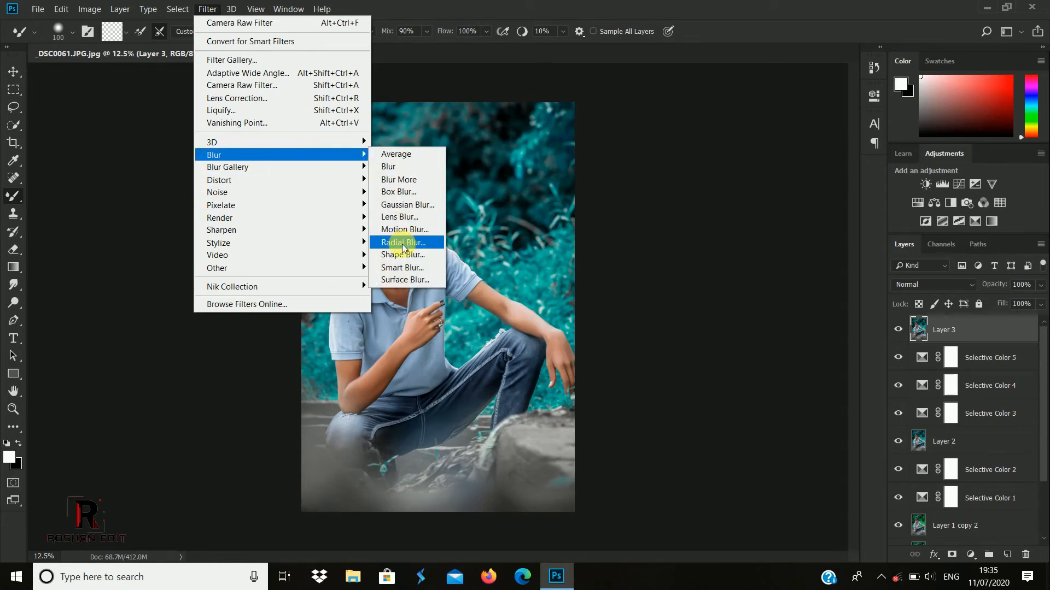
{"action": "left_click", "coordinate": [399, 220]}
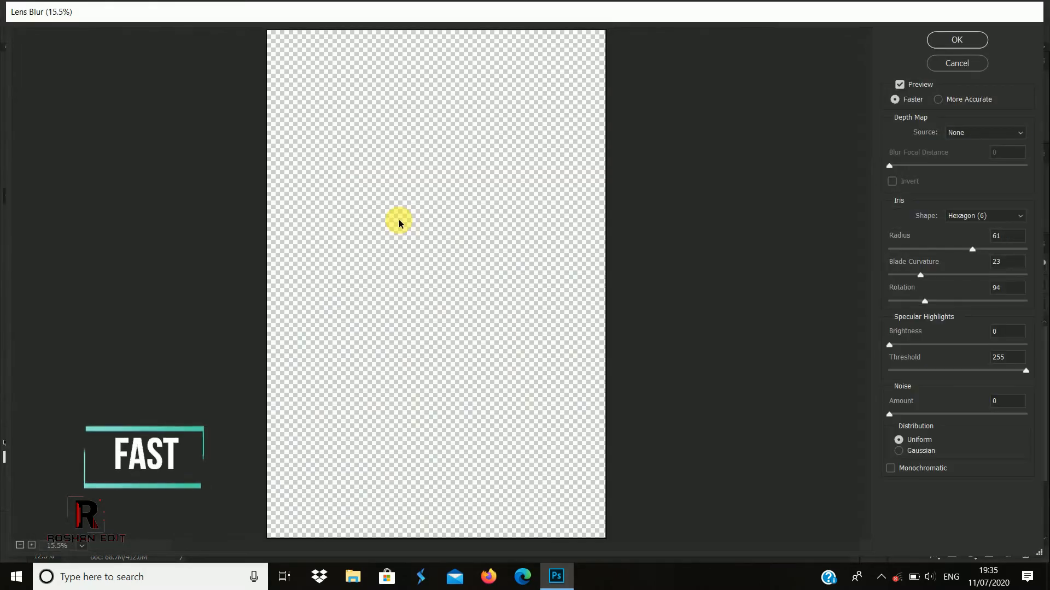
{"action": "left_click", "coordinate": [963, 249]}
{"action": "left_click", "coordinate": [945, 275]}
{"action": "left_click", "coordinate": [947, 302]}
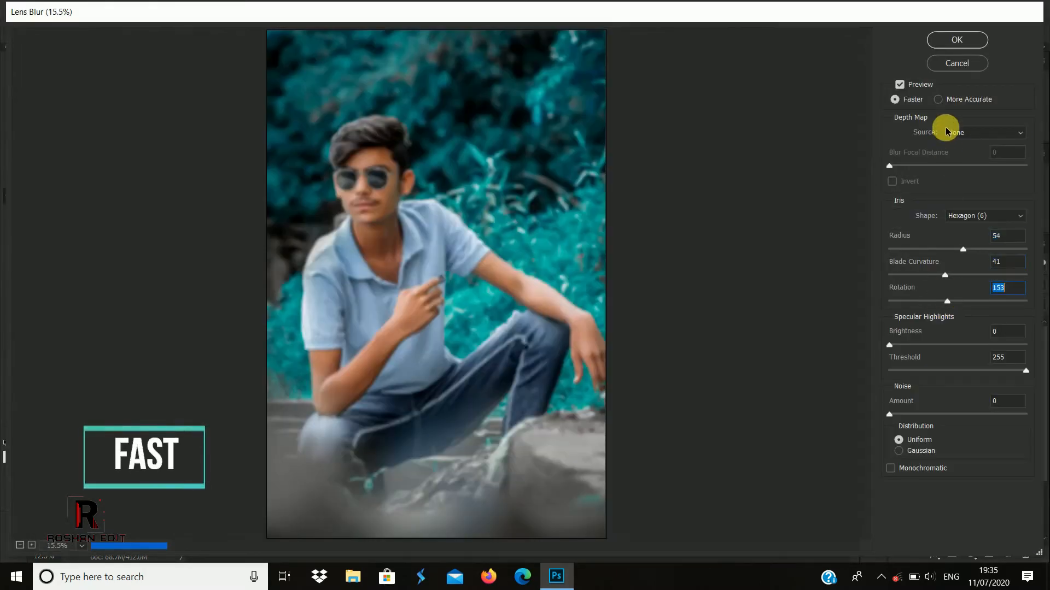
{"action": "left_click", "coordinate": [956, 40]}
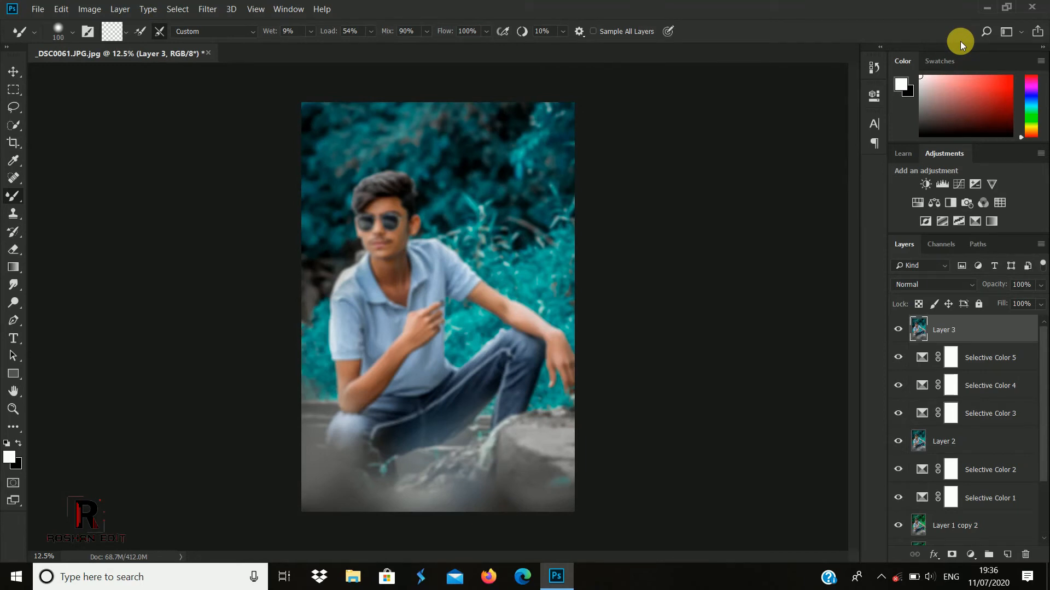
- Add a layer mask to the blurred layer and invert it to black
{"action": "left_click", "coordinate": [952, 556]}
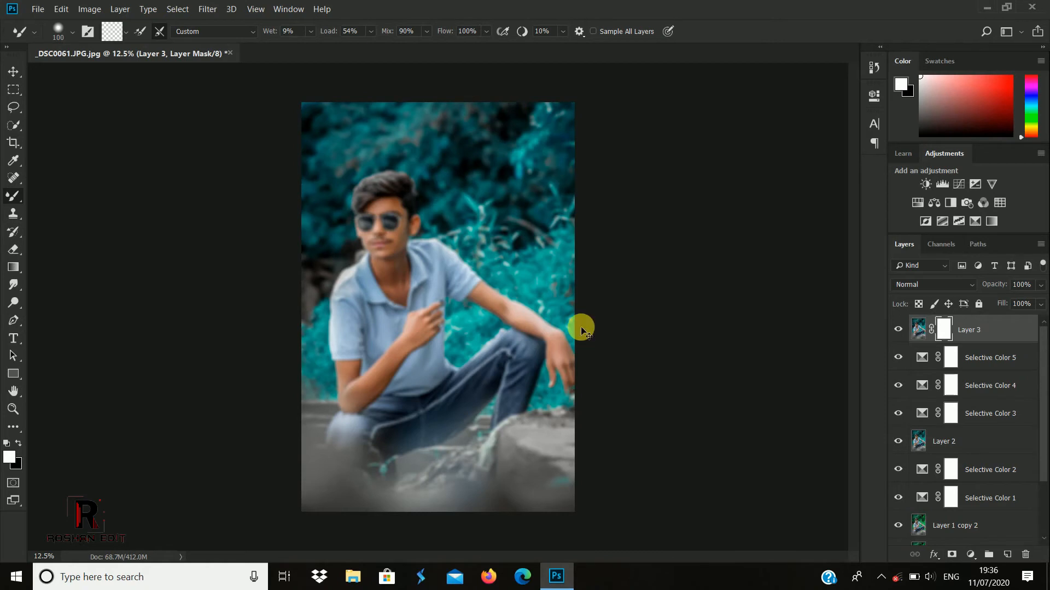
{"action": "key", "text": "ctrl+i"}
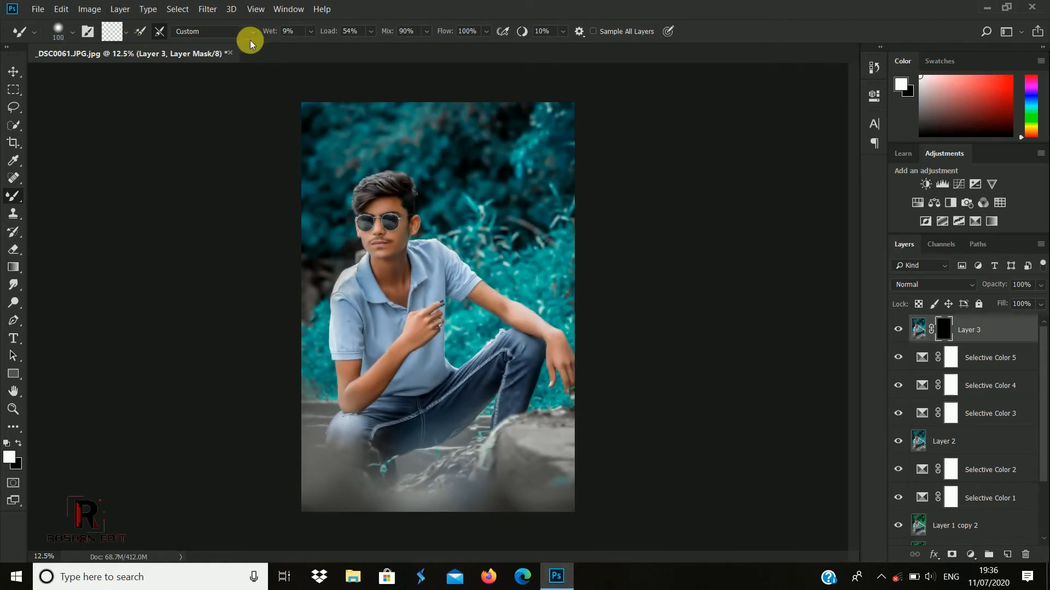
- Paint white with a large soft Brush on the blurred layer's mask over the foliage above and beside the man
{"action": "right_click", "coordinate": [5, 198]}
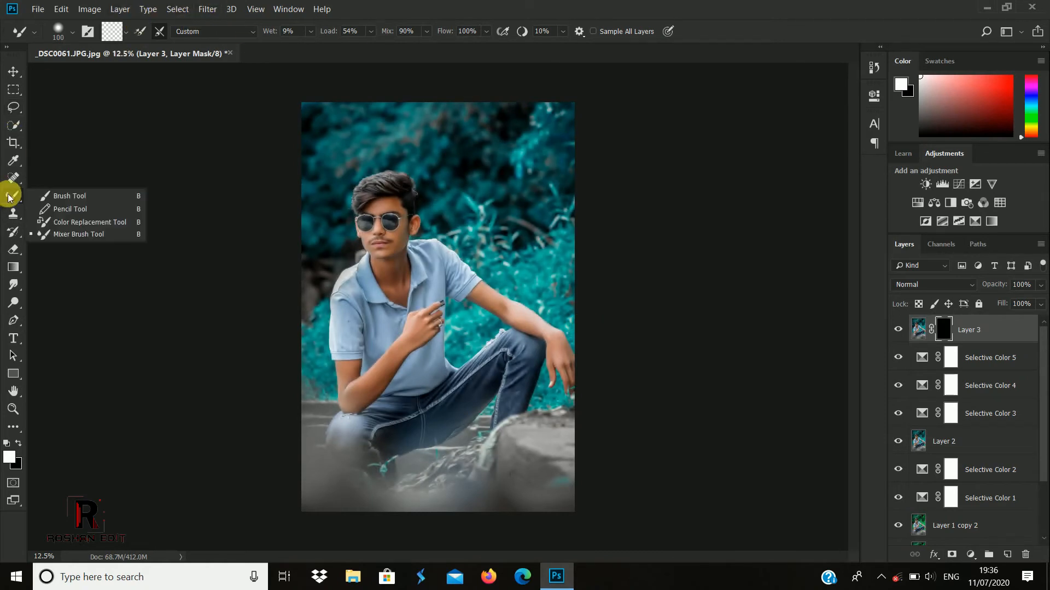
{"action": "left_click", "coordinate": [43, 197]}
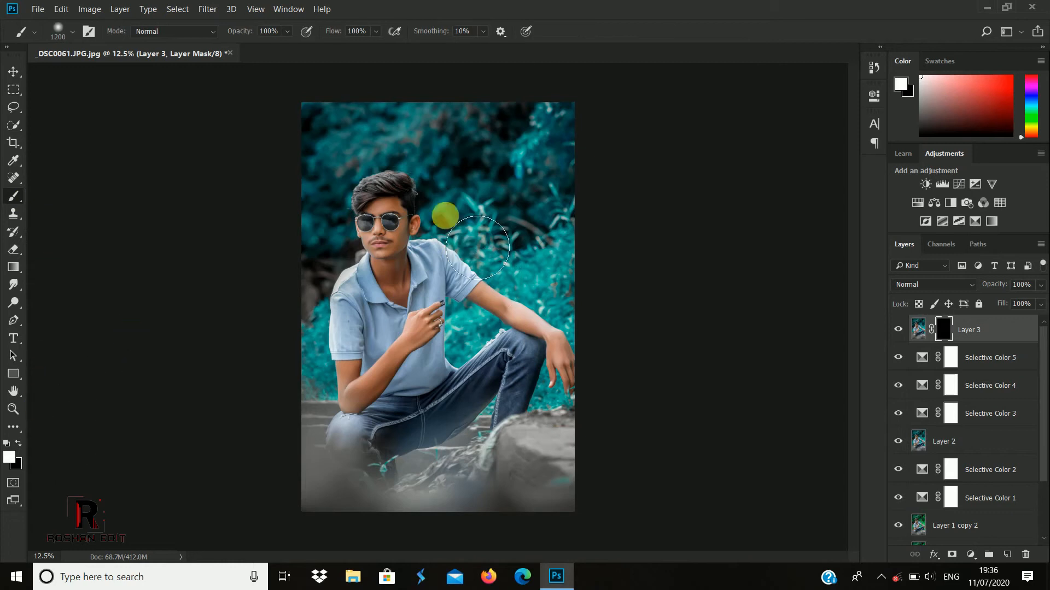
{"action": "key", "text": "ctrl+plus"}
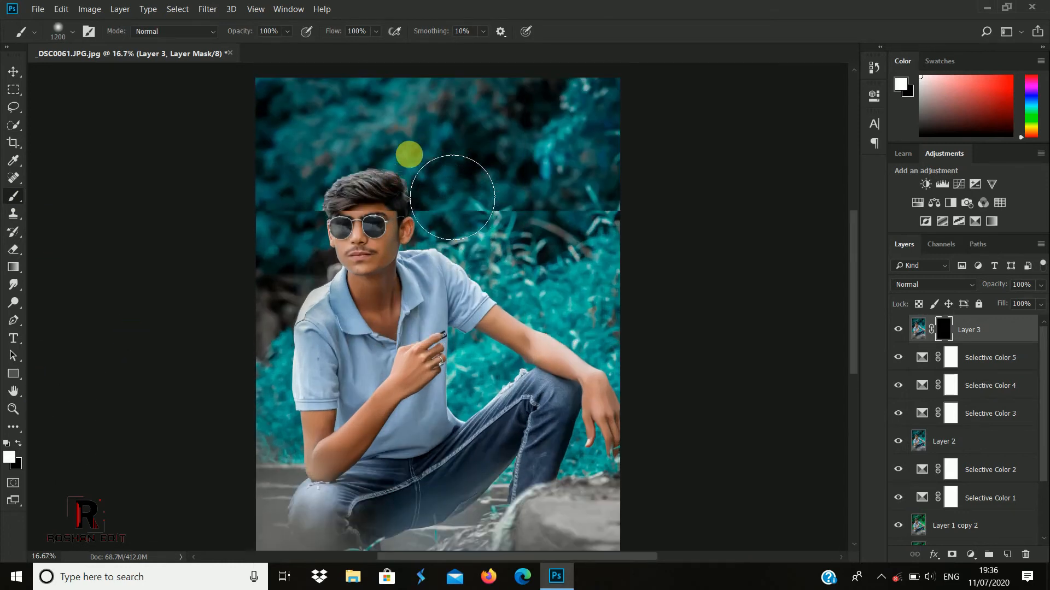
{"action": "key", "text": "ctrl+plus"}
{"action": "scroll", "coordinate": [474, 216], "scroll_direction": "up", "scroll_amount": 5}
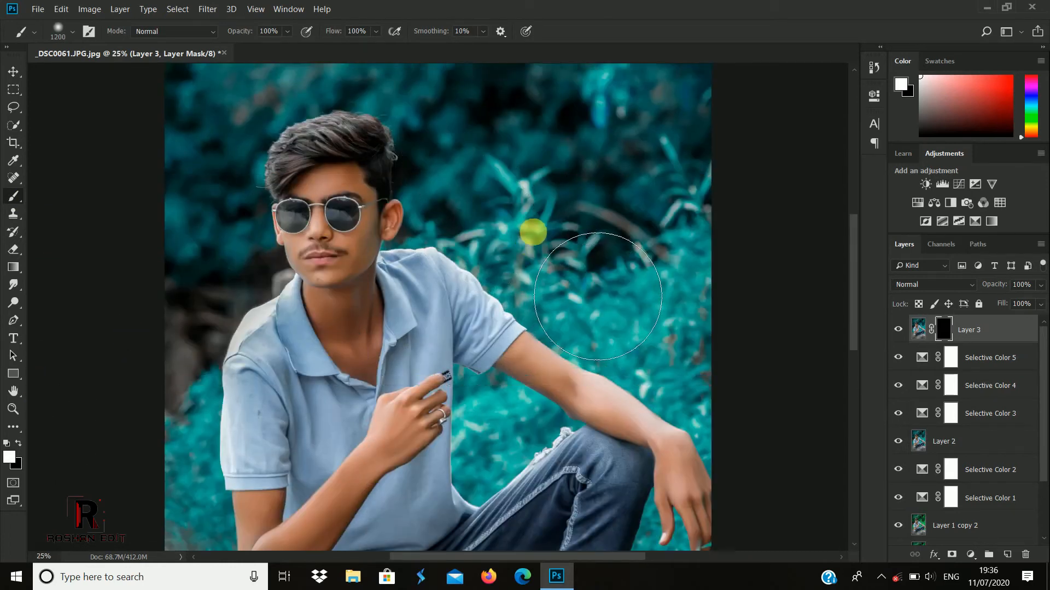
{"action": "scroll", "coordinate": [705, 246], "scroll_direction": "up", "scroll_amount": 2}
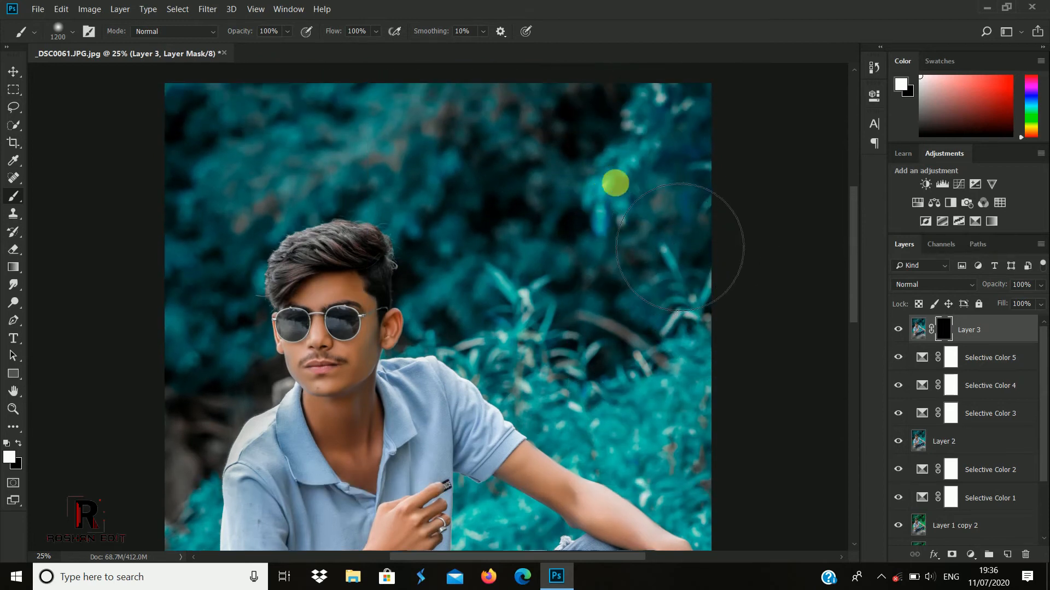
{"action": "right_click", "coordinate": [612, 178]}
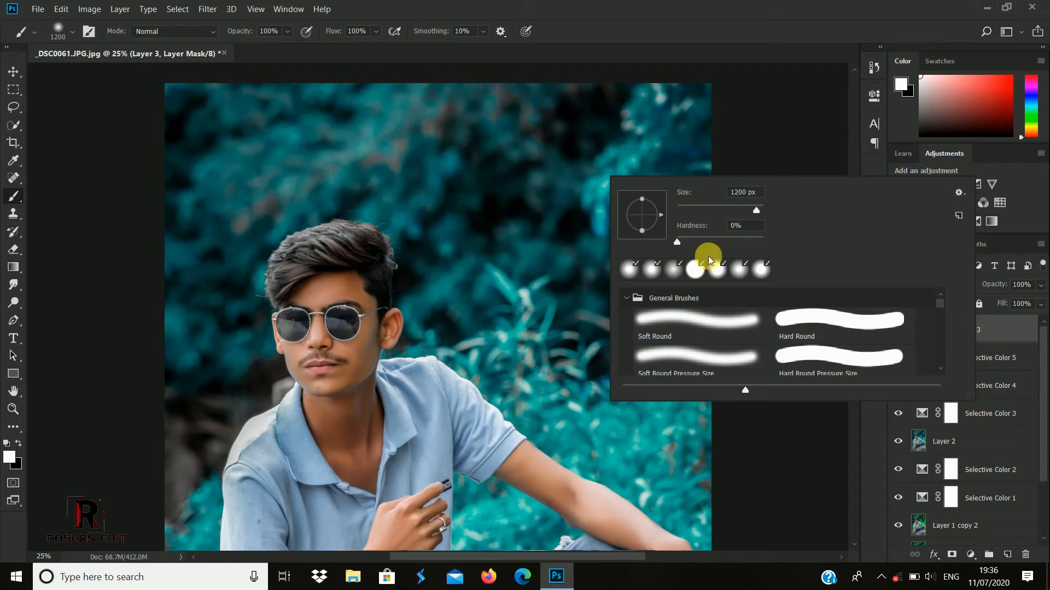
{"action": "left_click", "coordinate": [608, 135]}
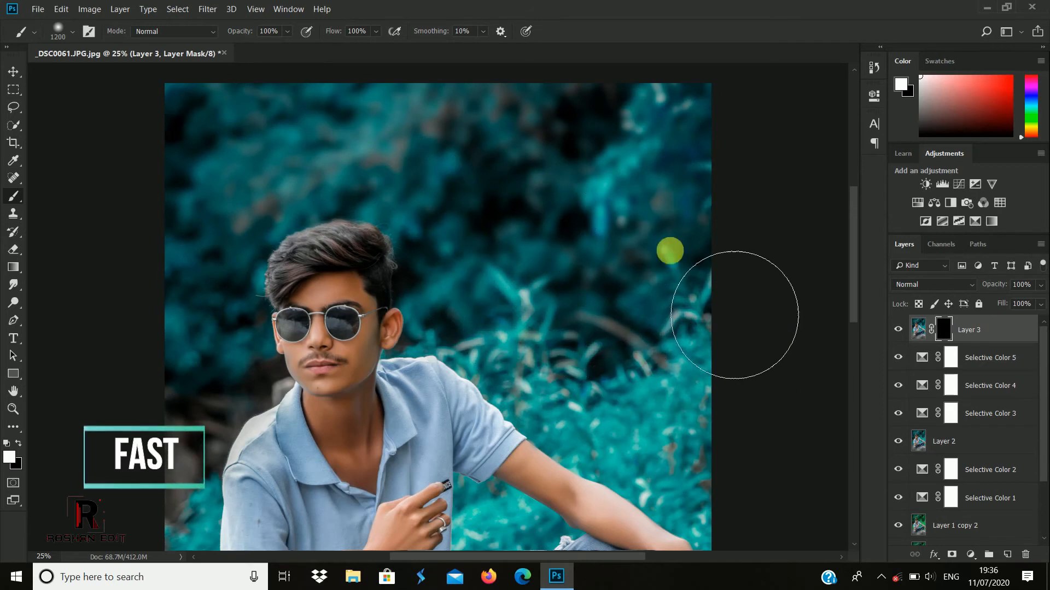
{"action": "left_click_drag", "start_coordinate": [612, 347], "coordinate": [573, 164]}
{"action": "right_click", "coordinate": [573, 164]}
{"action": "left_click_drag", "start_coordinate": [638, 219], "coordinate": [660, 218]}
{"action": "left_click", "coordinate": [563, 189]}
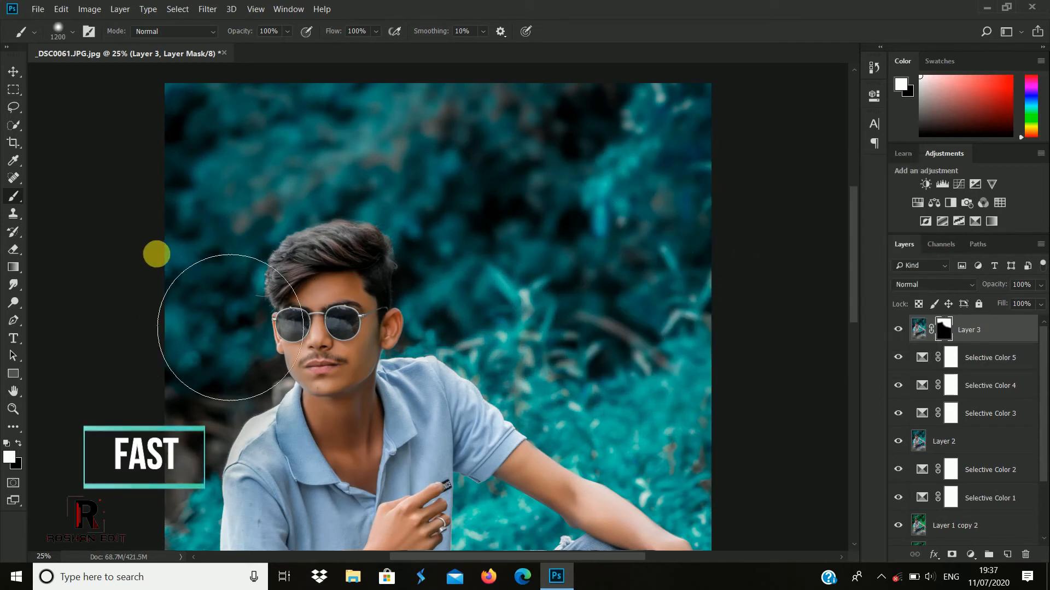
- Paint the mask white with a 700 px brush over the background closer to the man's arm, head and shoulder
{"action": "scroll", "coordinate": [632, 221], "scroll_direction": "down", "scroll_amount": 2}
{"action": "scroll", "coordinate": [632, 221], "scroll_direction": "down", "scroll_amount": 2}
{"action": "key", "text": "bracketleft"}
{"action": "key", "text": "bracketleft"}
{"action": "key", "text": "bracketleft"}
{"action": "key", "text": "bracketleft"}
{"action": "key", "text": "bracketleft"}
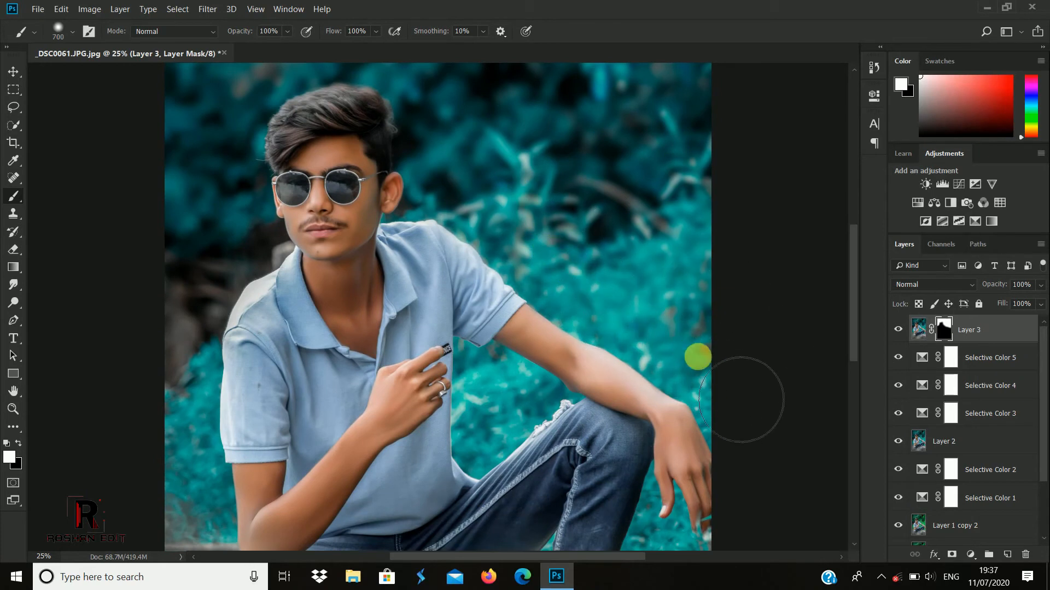
{"action": "mouse_move", "coordinate": [274, 211]}
{"action": "left_mouse_down"}
{"action": "mouse_move", "coordinate": [242, 201]}
{"action": "mouse_move", "coordinate": [265, 277]}
{"action": "mouse_move", "coordinate": [188, 360]}
{"action": "mouse_move", "coordinate": [224, 355]}
{"action": "mouse_move", "coordinate": [239, 269]}
{"action": "left_mouse_up"}
- Paint the mask white with a 300 px brush over the background beside the sleeve and bent elbow
{"action": "key", "text": "bracketleft"}
{"action": "key", "text": "bracketleft"}
{"action": "key", "text": "bracketleft"}
{"action": "key", "text": "bracketleft"}
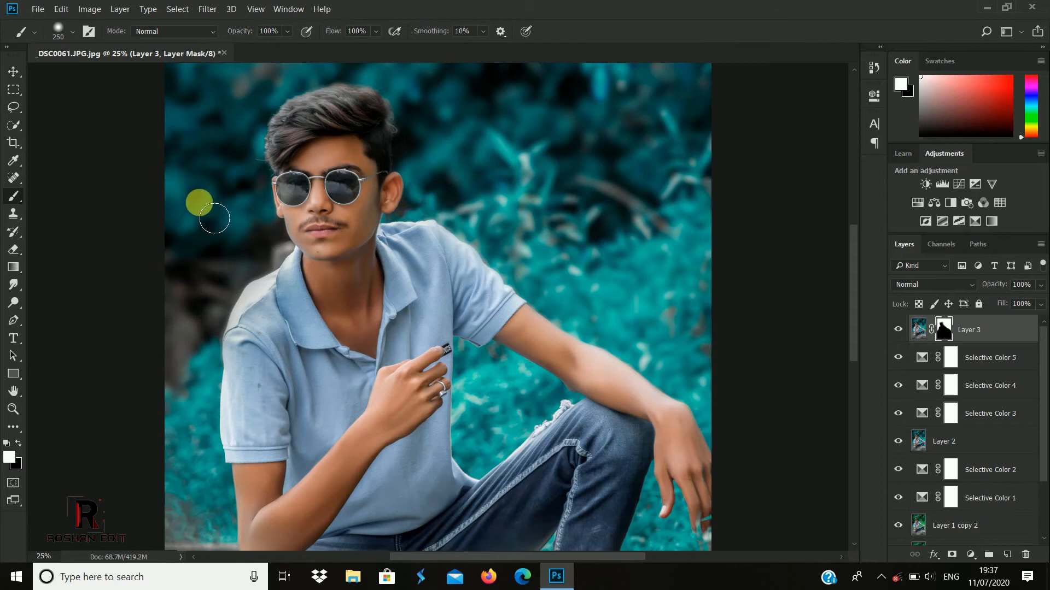
{"action": "key", "text": "bracketleft"}
{"action": "scroll", "coordinate": [231, 214], "scroll_direction": "down", "scroll_amount": 2}
{"action": "scroll", "coordinate": [230, 214], "scroll_direction": "down", "scroll_amount": 1}
{"action": "key", "text": "bracketright"}
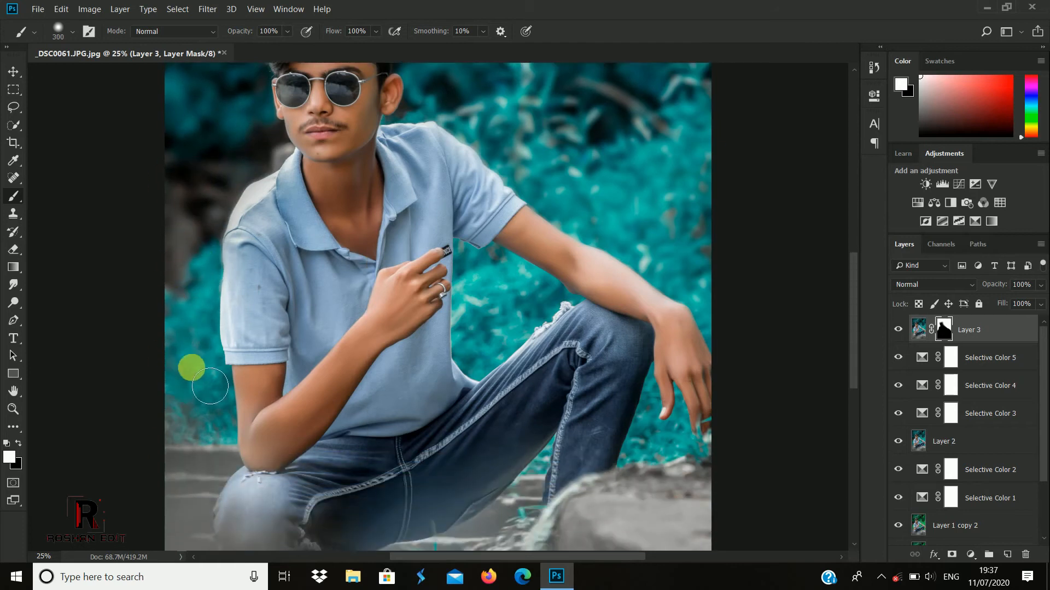
{"action": "mouse_move", "coordinate": [231, 420]}
{"action": "left_mouse_down"}
{"action": "mouse_move", "coordinate": [239, 435]}
{"action": "mouse_move", "coordinate": [191, 285]}
{"action": "left_mouse_up"}
{"action": "key", "text": "x"}
{"action": "scroll", "coordinate": [432, 223], "scroll_direction": "up", "scroll_amount": 2}
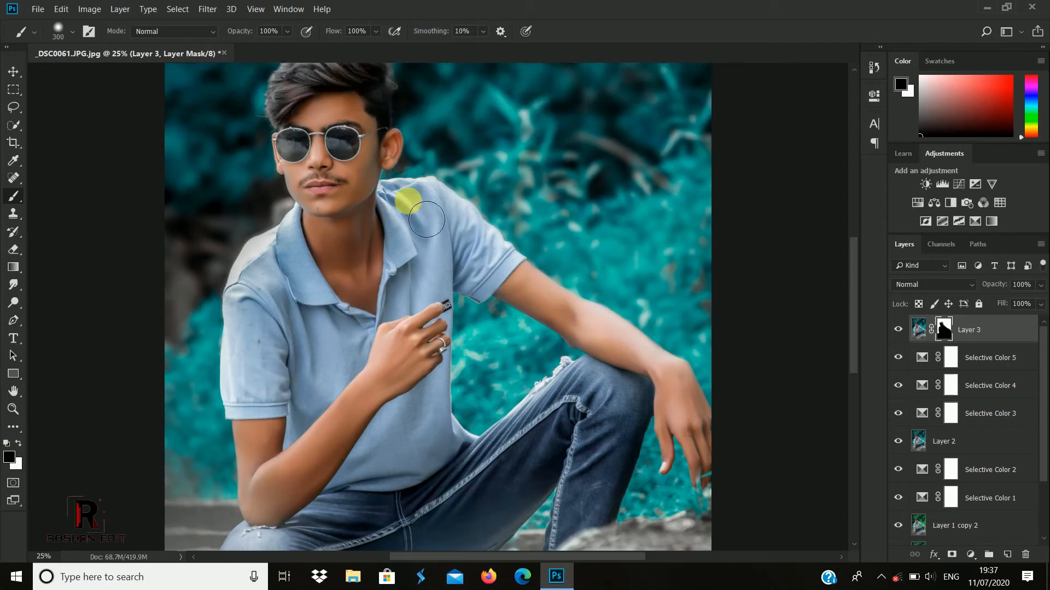
{"action": "scroll", "coordinate": [314, 216], "scroll_direction": "up", "scroll_amount": 2}
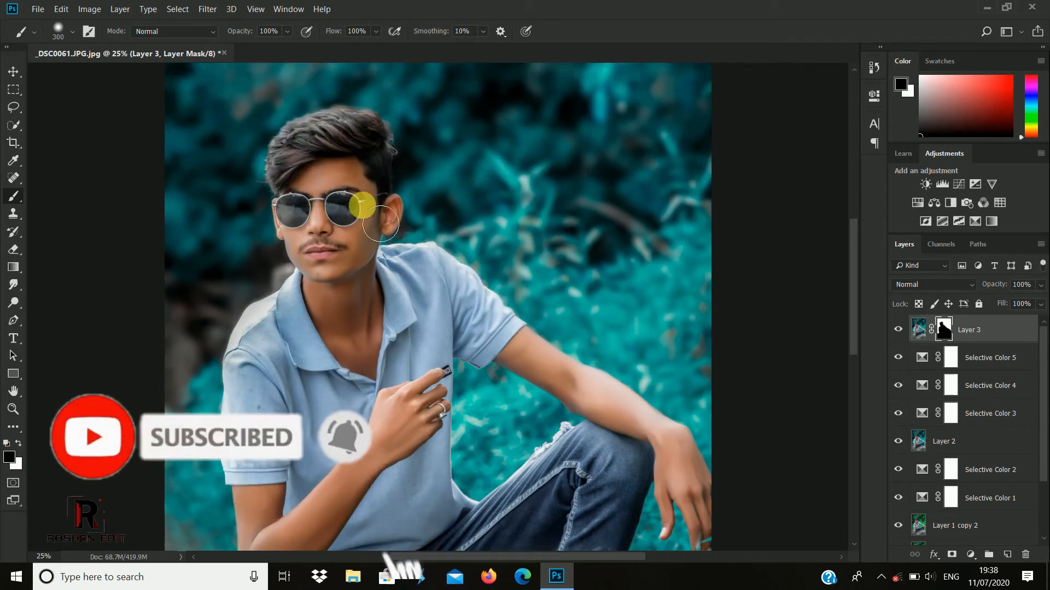
{"action": "left_click", "coordinate": [19, 444]}
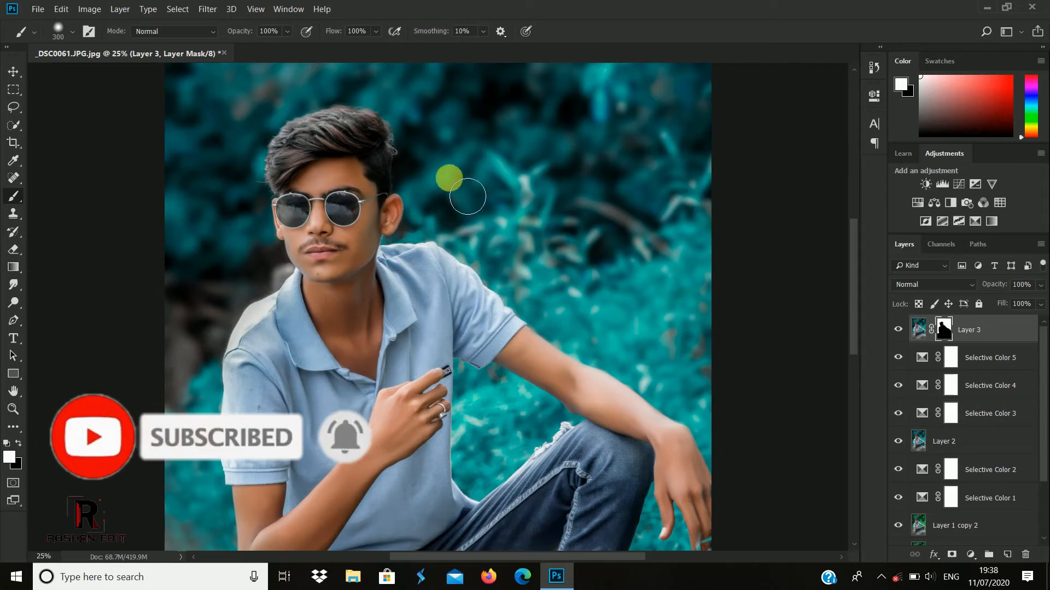
- Paint the mask white with a 150 px brush over the foliage enclosed between the shirt, outstretched arm and raised knee
{"action": "key", "text": "bracketleft"}
{"action": "key", "text": "bracketleft"}
{"action": "key", "text": "bracketleft"}
{"action": "key", "text": "bracketleft"}
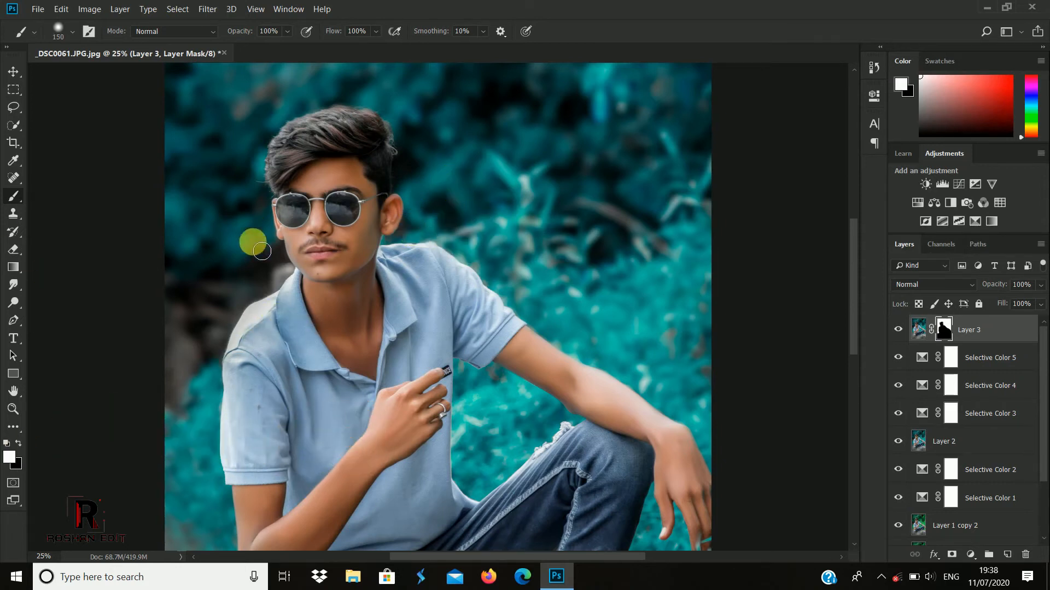
{"action": "scroll", "coordinate": [481, 388], "scroll_direction": "down", "scroll_amount": 2}
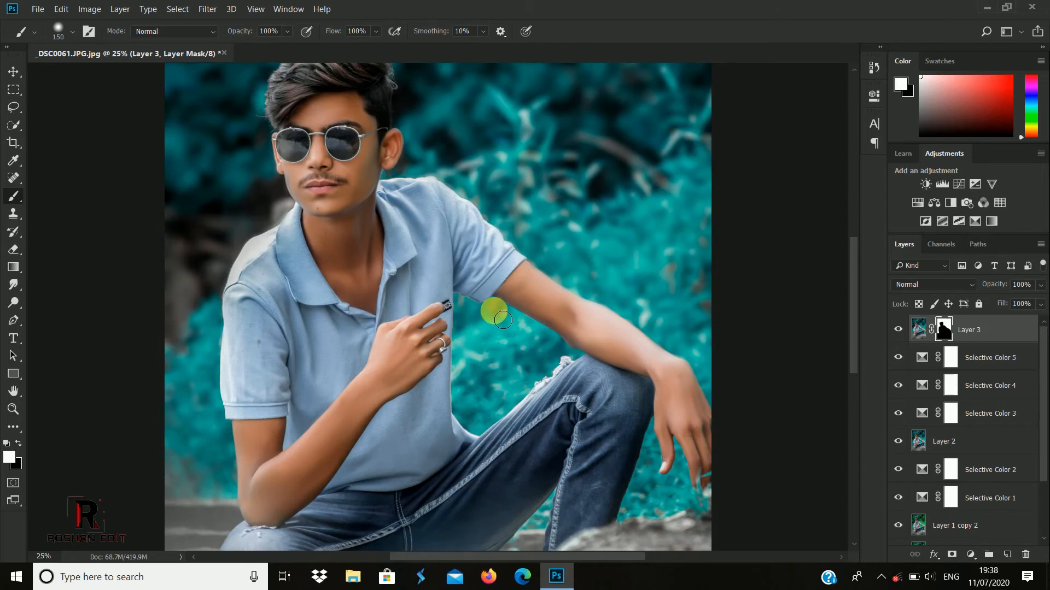
{"action": "mouse_move", "coordinate": [492, 417]}
{"action": "left_mouse_down"}
{"action": "mouse_move", "coordinate": [546, 365]}
{"action": "mouse_move", "coordinate": [504, 319]}
{"action": "mouse_move", "coordinate": [507, 381]}
{"action": "mouse_move", "coordinate": [481, 416]}
{"action": "mouse_move", "coordinate": [499, 416]}
{"action": "mouse_move", "coordinate": [484, 332]}
{"action": "left_mouse_up"}
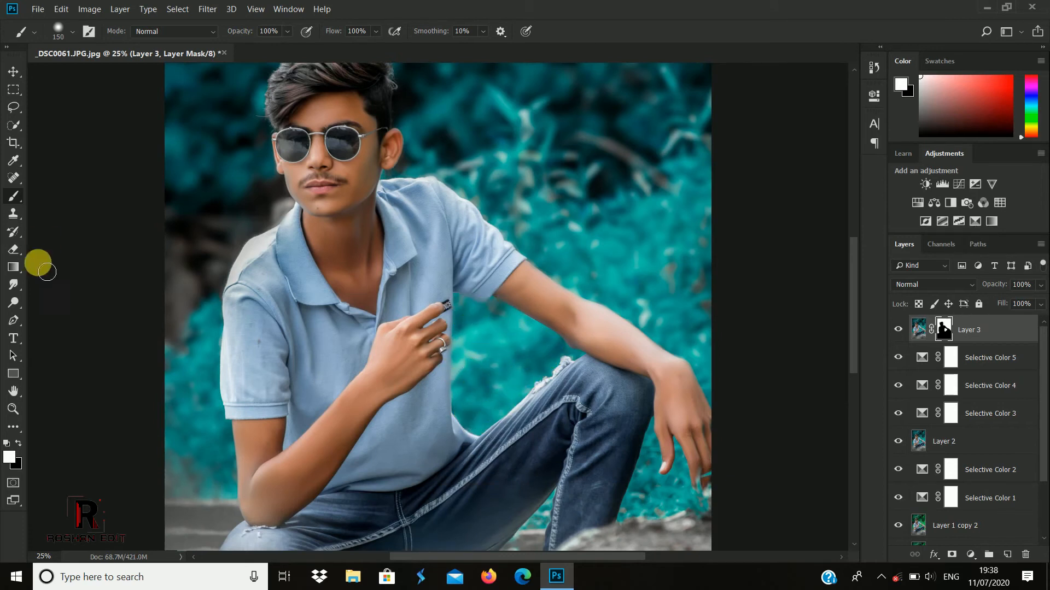
- Paint the mask black along the man's edges from the knee to the head, and check the whole photo
{"action": "left_click", "coordinate": [18, 443]}
{"action": "mouse_move", "coordinate": [582, 379]}
{"action": "left_mouse_down"}
{"action": "mouse_move", "coordinate": [488, 457]}
{"action": "mouse_move", "coordinate": [468, 445]}
{"action": "mouse_move", "coordinate": [455, 427]}
{"action": "mouse_move", "coordinate": [451, 254]}
{"action": "mouse_move", "coordinate": [434, 195]}
{"action": "mouse_move", "coordinate": [479, 224]}
{"action": "mouse_move", "coordinate": [458, 202]}
{"action": "mouse_move", "coordinate": [375, 199]}
{"action": "left_mouse_up"}
{"action": "key", "text": "ctrl+minus"}
{"action": "key", "text": "ctrl+minus"}
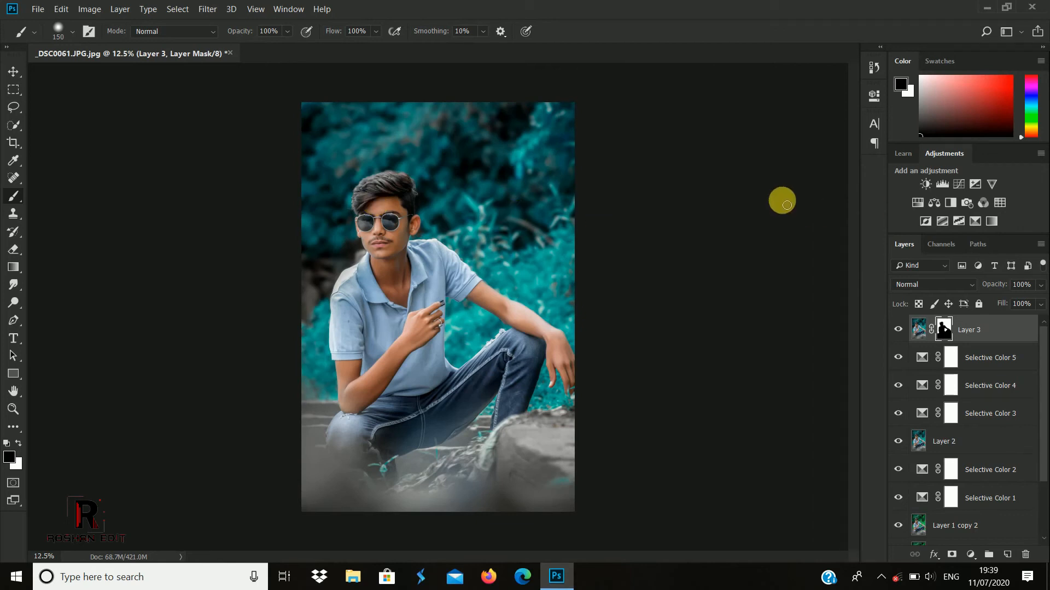
{"action": "key", "text": "ctrl+plus"}
{"action": "key", "text": "ctrl+minus"}
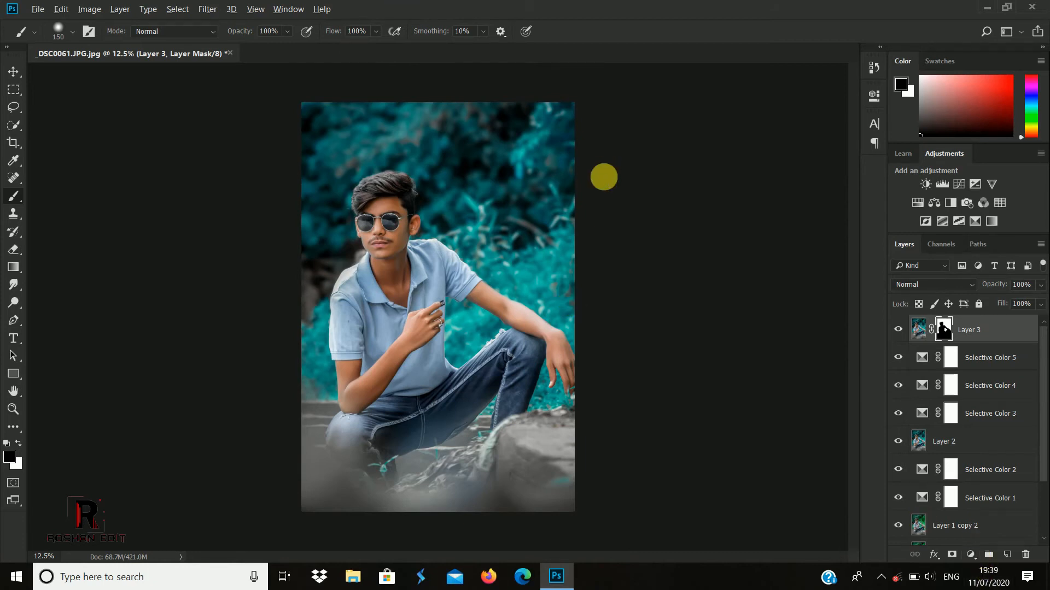
- Stamp the visible layers into a new layer and add a Selective Color adjustment with Greens at Cyan -45, Magenta +48, Yellow -67 and Black +53
{"action": "key", "text": "ctrl+shift+alt+e"}
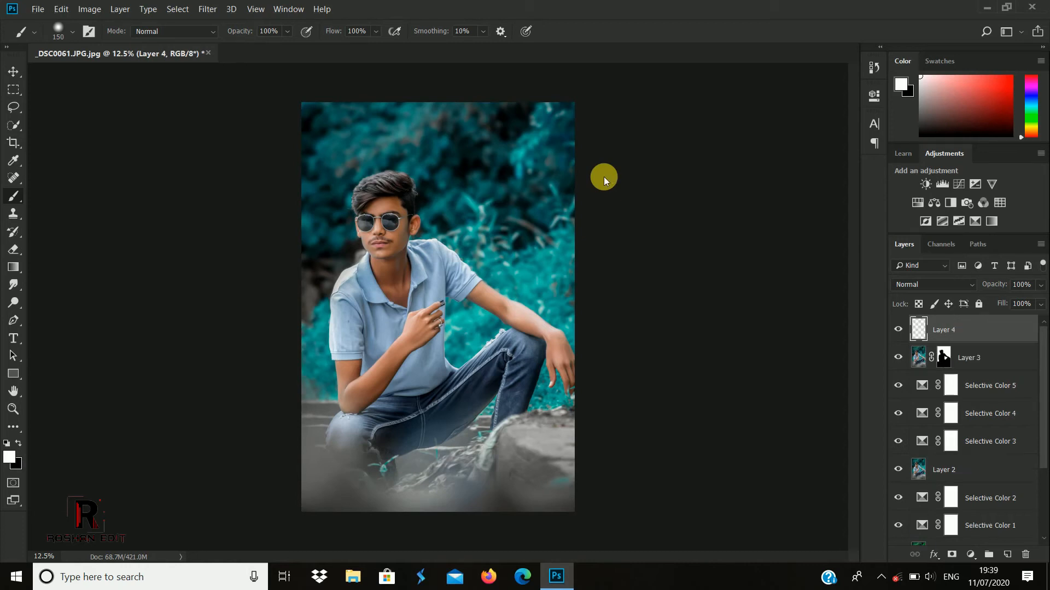
{"action": "left_click", "coordinate": [970, 555]}
{"action": "left_click", "coordinate": [957, 540]}
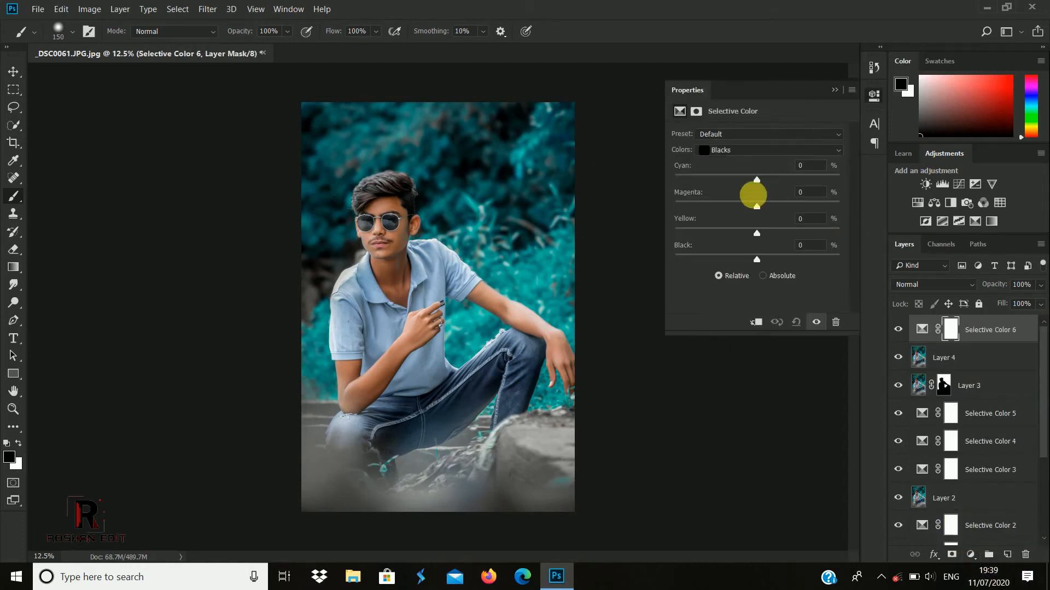
{"action": "left_click", "coordinate": [730, 150]}
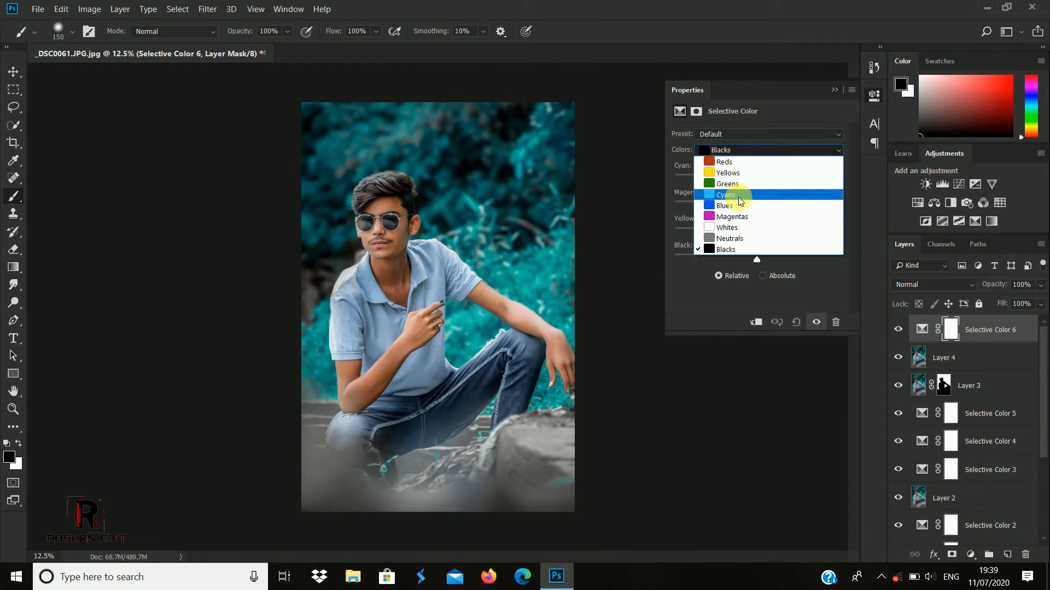
{"action": "left_click", "coordinate": [730, 184]}
{"action": "left_click_drag", "start_coordinate": [761, 181], "coordinate": [813, 207]}
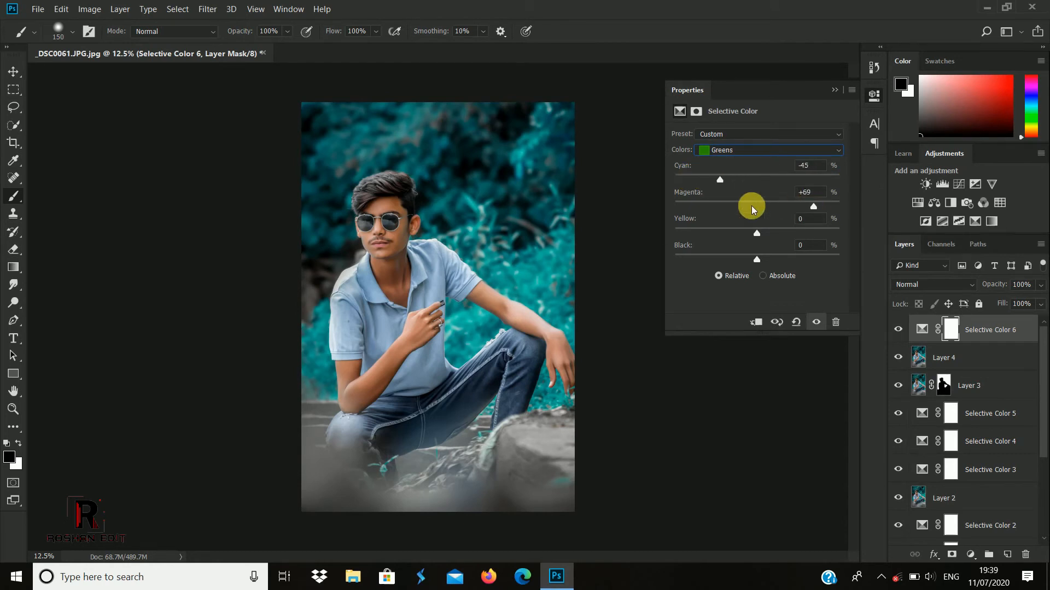
{"action": "left_click_drag", "start_coordinate": [743, 208], "coordinate": [820, 207]}
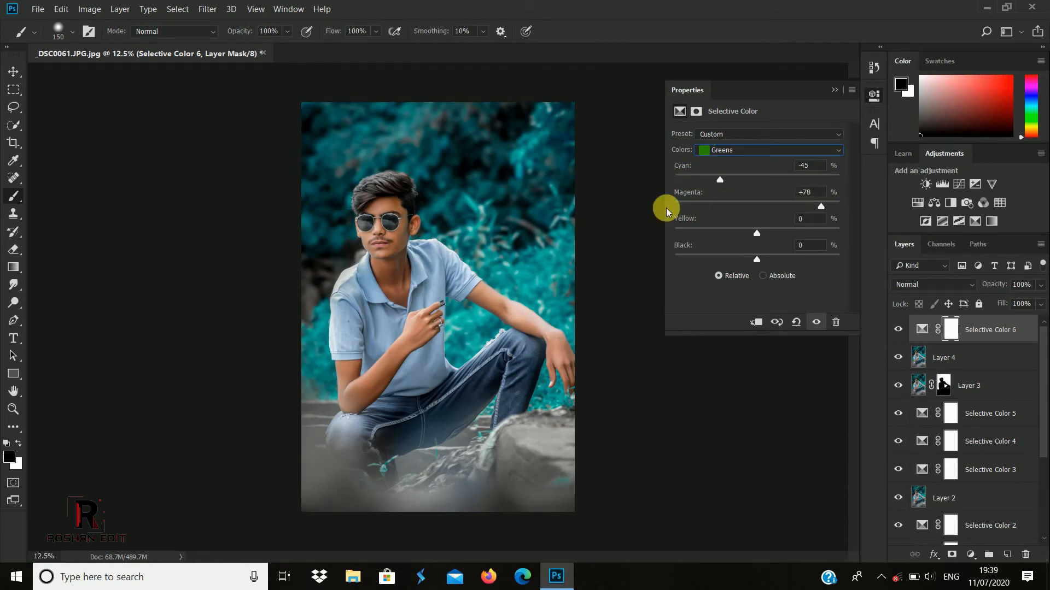
{"action": "left_click_drag", "start_coordinate": [659, 211], "coordinate": [700, 237]}
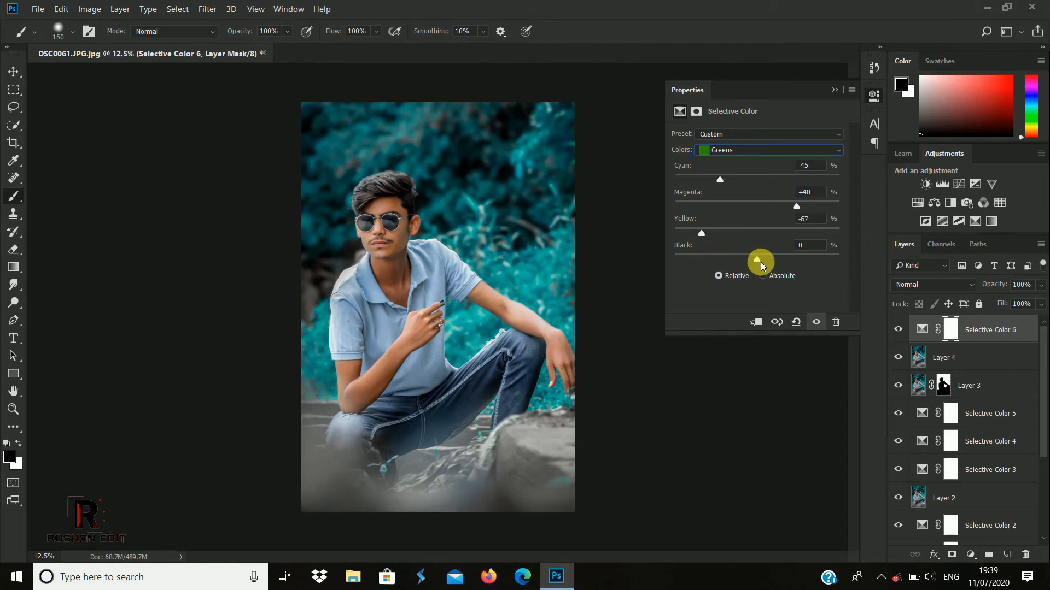
{"action": "left_click_drag", "start_coordinate": [757, 260], "coordinate": [809, 270]}
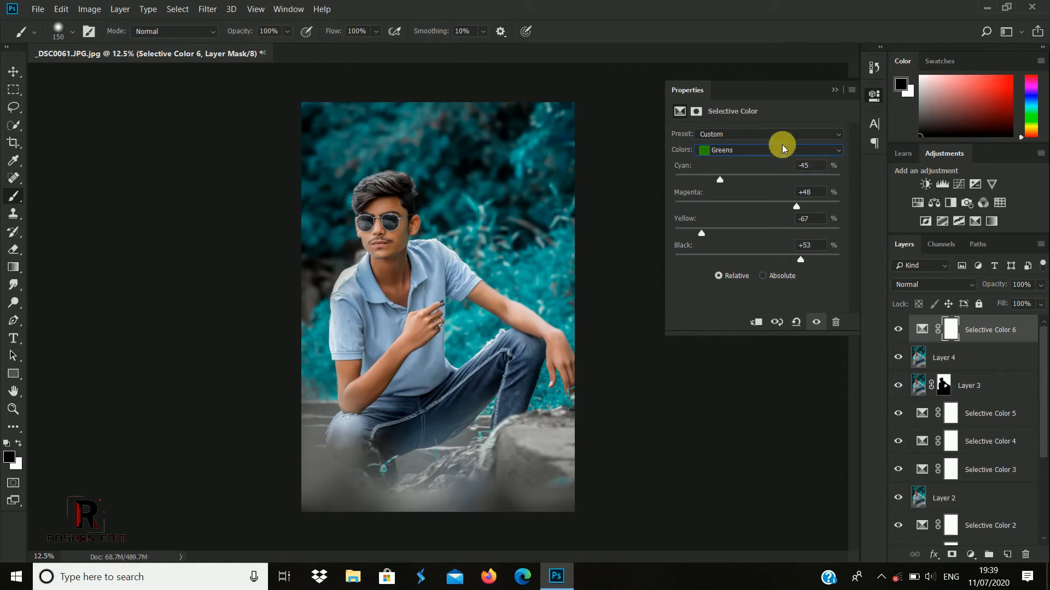
- Set the same adjustment's Cyans to Cyan +42, Magenta +4, Yellow -2 and Black -2
{"action": "left_click", "coordinate": [781, 150]}
{"action": "left_click", "coordinate": [733, 196]}
{"action": "left_click_drag", "start_coordinate": [757, 175], "coordinate": [776, 210]}
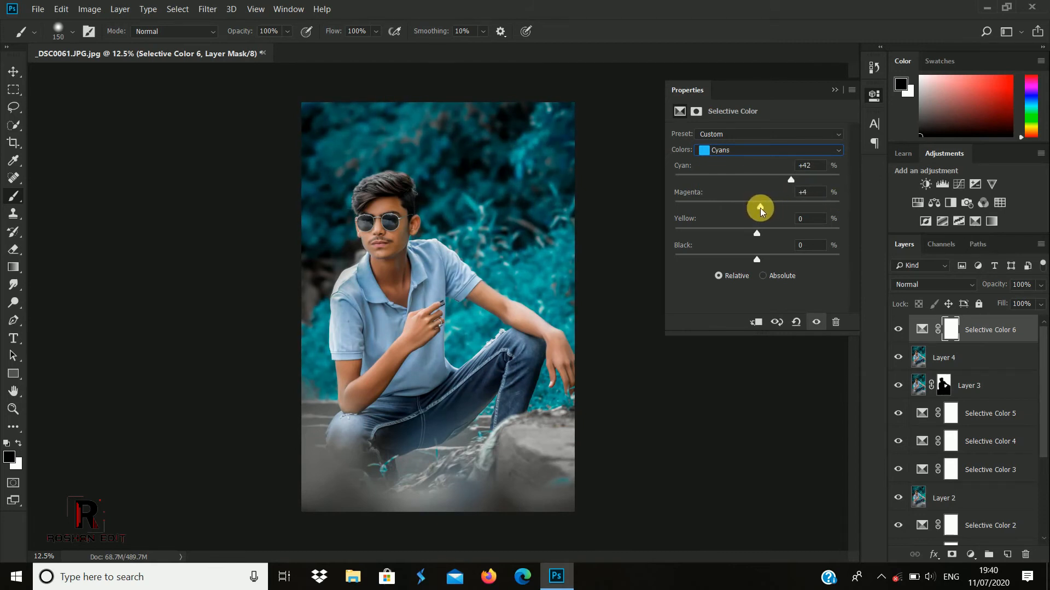
{"action": "left_click_drag", "start_coordinate": [758, 231], "coordinate": [731, 241]}
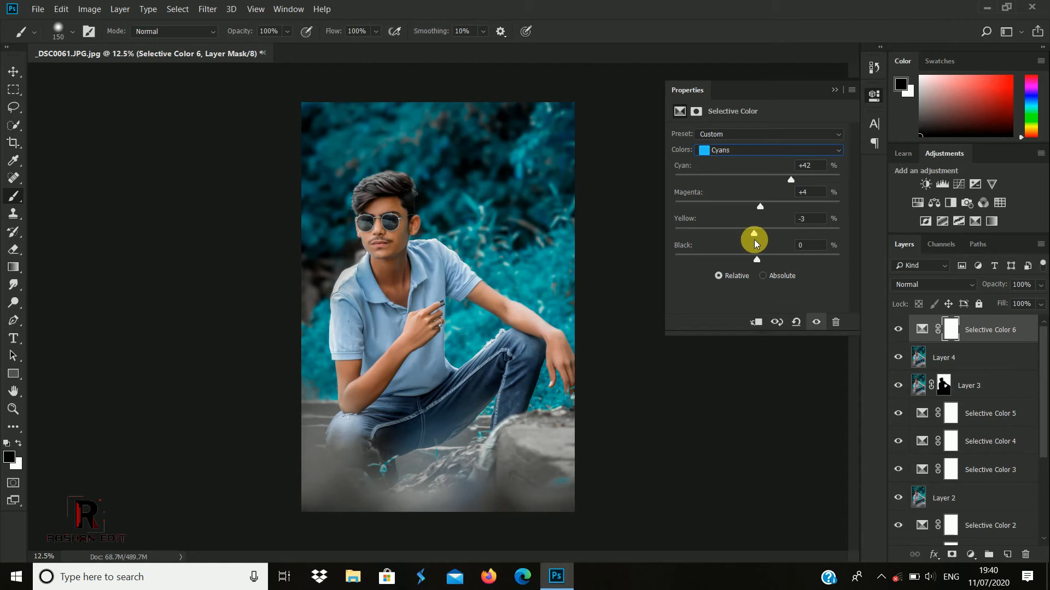
{"action": "mouse_move", "coordinate": [756, 252]}
{"action": "left_mouse_down"}
{"action": "mouse_move", "coordinate": [780, 264]}
{"action": "mouse_move", "coordinate": [727, 270]}
{"action": "mouse_move", "coordinate": [755, 269]}
{"action": "left_mouse_up"}
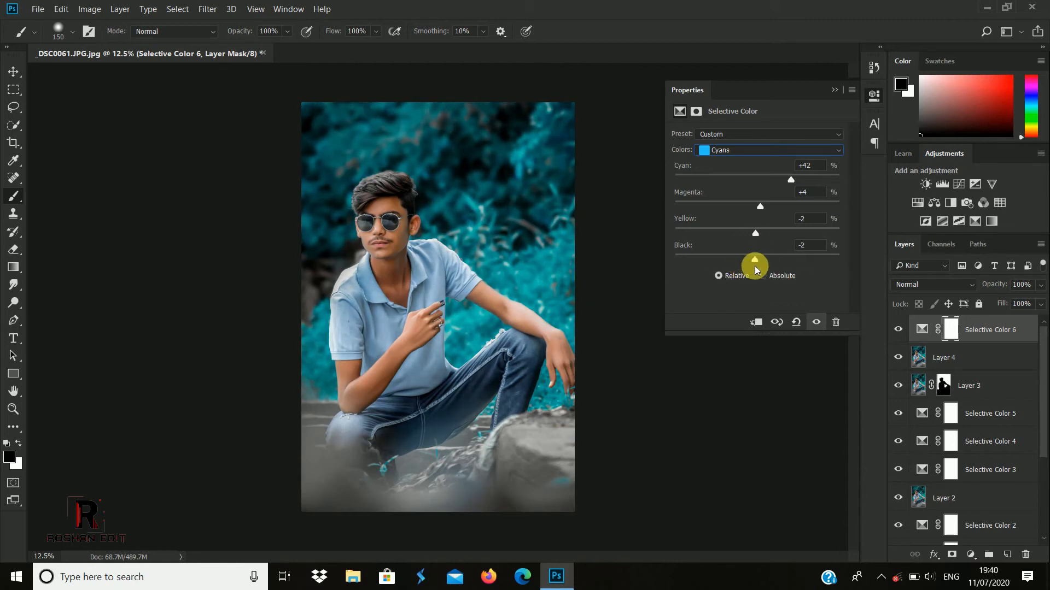
{"action": "left_click", "coordinate": [834, 89]}
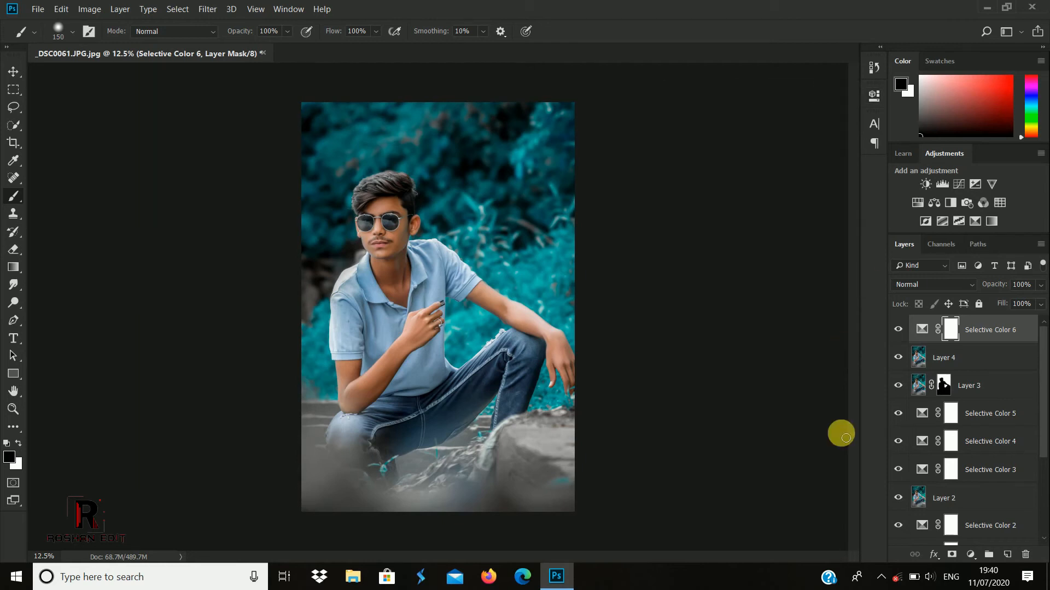
- Add another Selective Color adjustment that lowers Cyan and fine-tunes Black for the Reds
{"action": "left_click", "coordinate": [970, 554]}
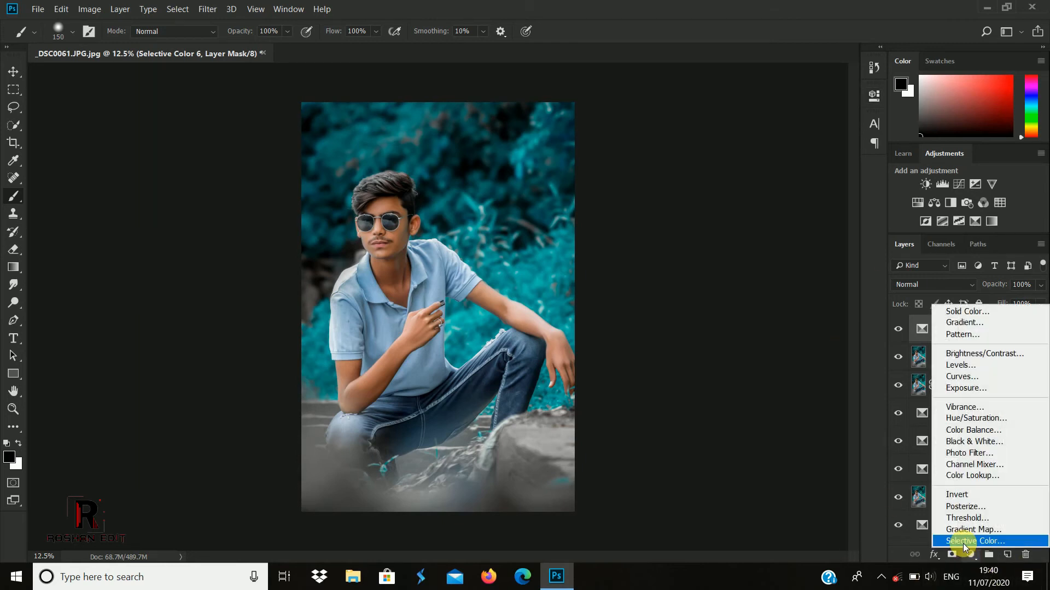
{"action": "left_click", "coordinate": [963, 541]}
{"action": "left_click", "coordinate": [733, 150]}
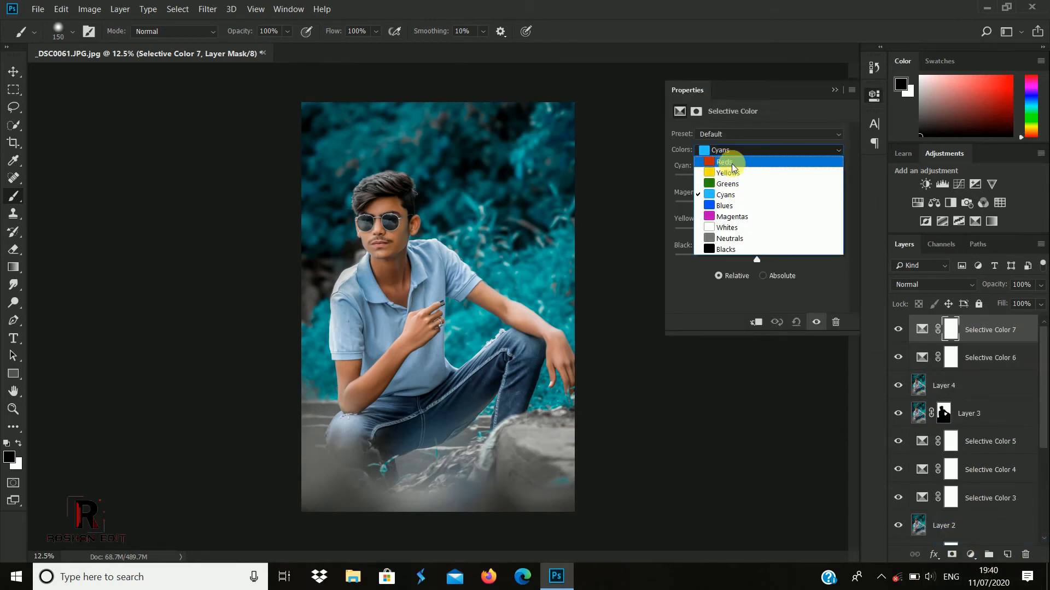
{"action": "left_click", "coordinate": [733, 165]}
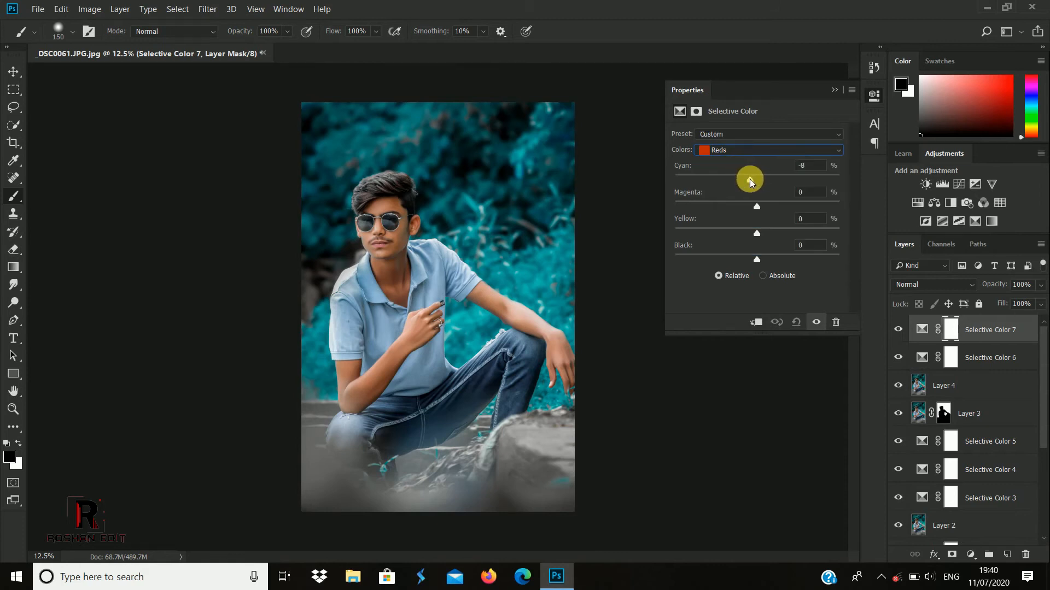
{"action": "mouse_move", "coordinate": [751, 182]}
{"action": "left_mouse_down"}
{"action": "mouse_move", "coordinate": [715, 182]}
{"action": "mouse_move", "coordinate": [742, 185]}
{"action": "left_mouse_up"}
{"action": "mouse_move", "coordinate": [764, 263]}
{"action": "left_mouse_down"}
{"action": "mouse_move", "coordinate": [734, 262]}
{"action": "mouse_move", "coordinate": [759, 265]}
{"action": "left_mouse_up"}
{"action": "left_click", "coordinate": [834, 90]}
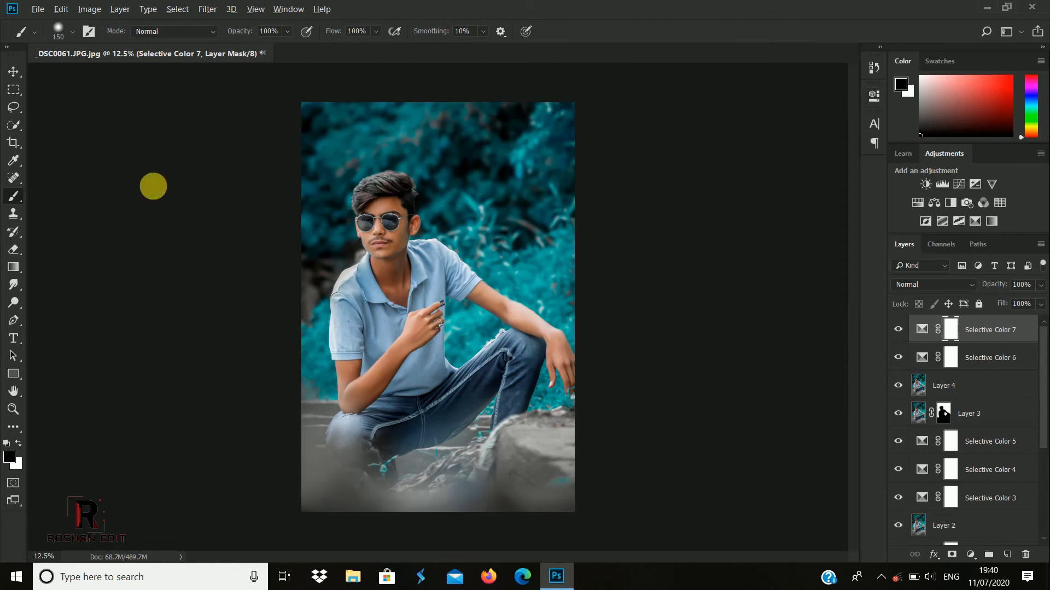
- Stamp the visible layers into a new layer, then set Contrast +1 and Highlights -48 in the Camera Raw filter
{"action": "key", "text": "x"}
{"action": "key", "text": "ctrl+shift+alt+e"}
{"action": "left_click", "coordinate": [202, 11]}
{"action": "left_click", "coordinate": [248, 88]}
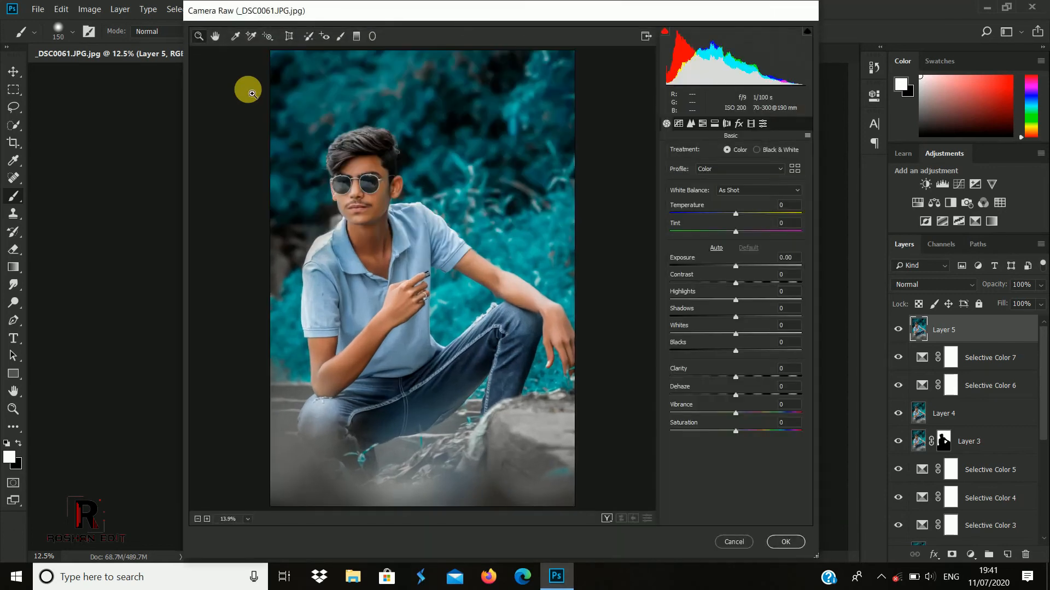
{"action": "left_click", "coordinate": [745, 283]}
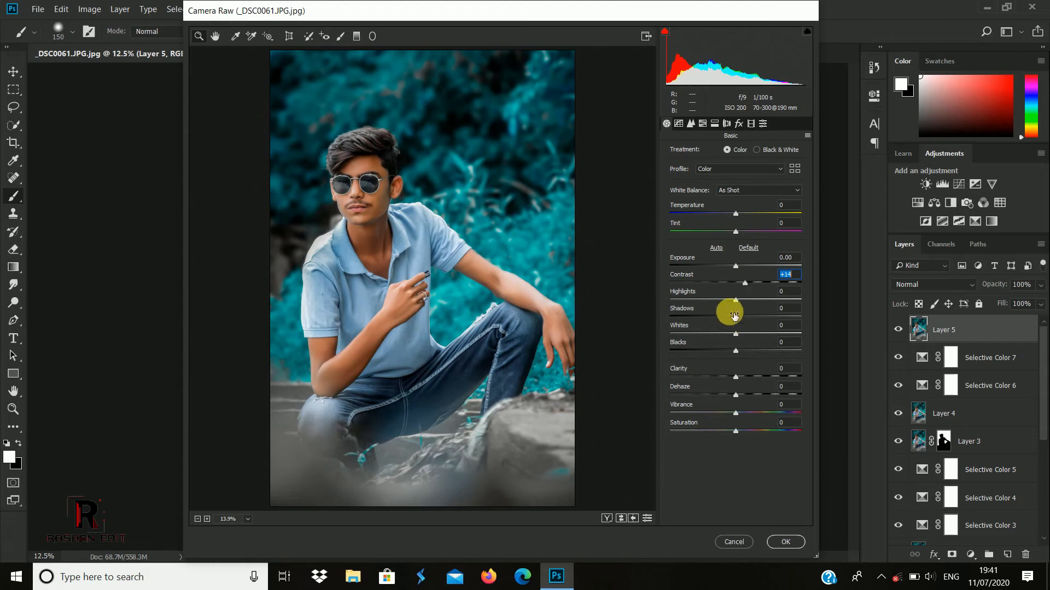
{"action": "left_click_drag", "start_coordinate": [738, 286], "coordinate": [703, 306]}
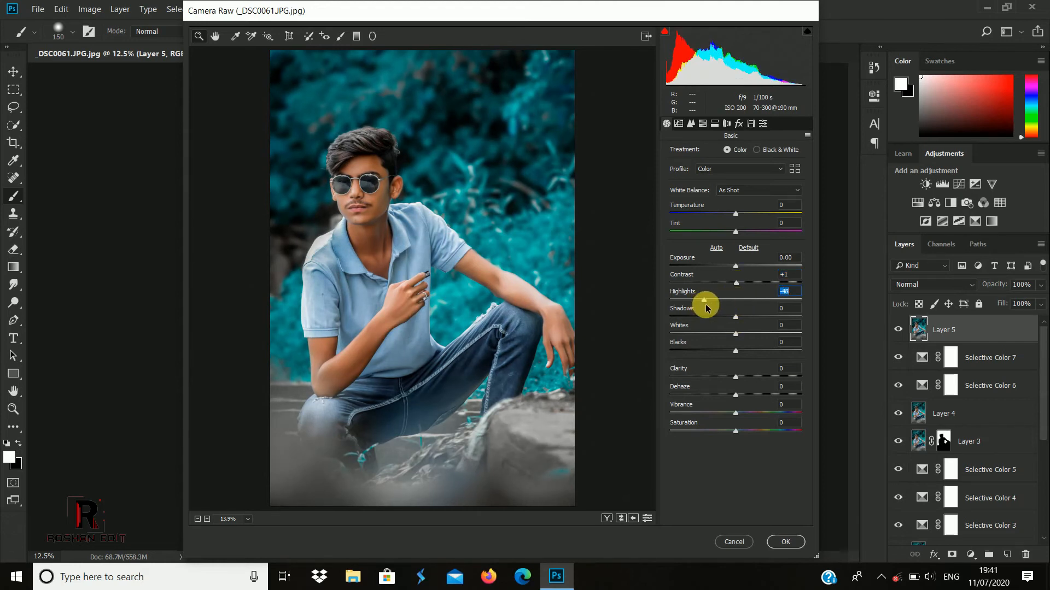
- Set Shadows +22, Whites +8, Blacks -12 and Clarity +18, and fine-tune Vibrance
{"action": "left_click_drag", "start_coordinate": [748, 334], "coordinate": [744, 381]}
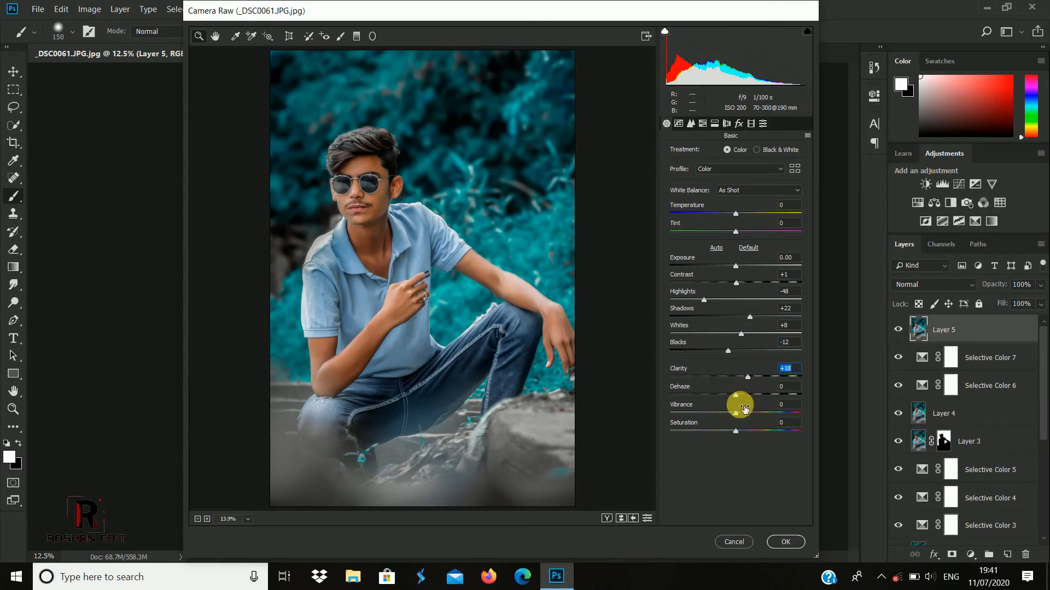
{"action": "mouse_move", "coordinate": [739, 421]}
{"action": "left_mouse_down"}
{"action": "mouse_move", "coordinate": [701, 418]}
{"action": "mouse_move", "coordinate": [739, 420]}
{"action": "left_mouse_up"}
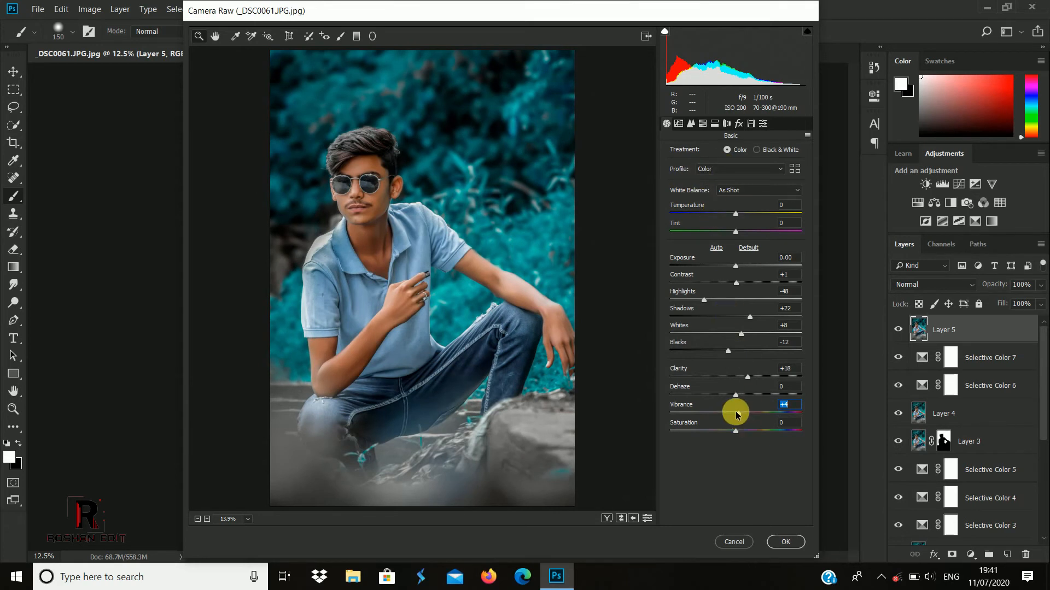
{"action": "left_click_drag", "start_coordinate": [739, 419], "coordinate": [736, 420]}
- Raise the Oranges luminance to about +5 in the HSL adjustments
{"action": "left_click", "coordinate": [678, 124]}
{"action": "left_click", "coordinate": [691, 125]}
{"action": "left_click", "coordinate": [703, 124]}
{"action": "left_click", "coordinate": [756, 152]}
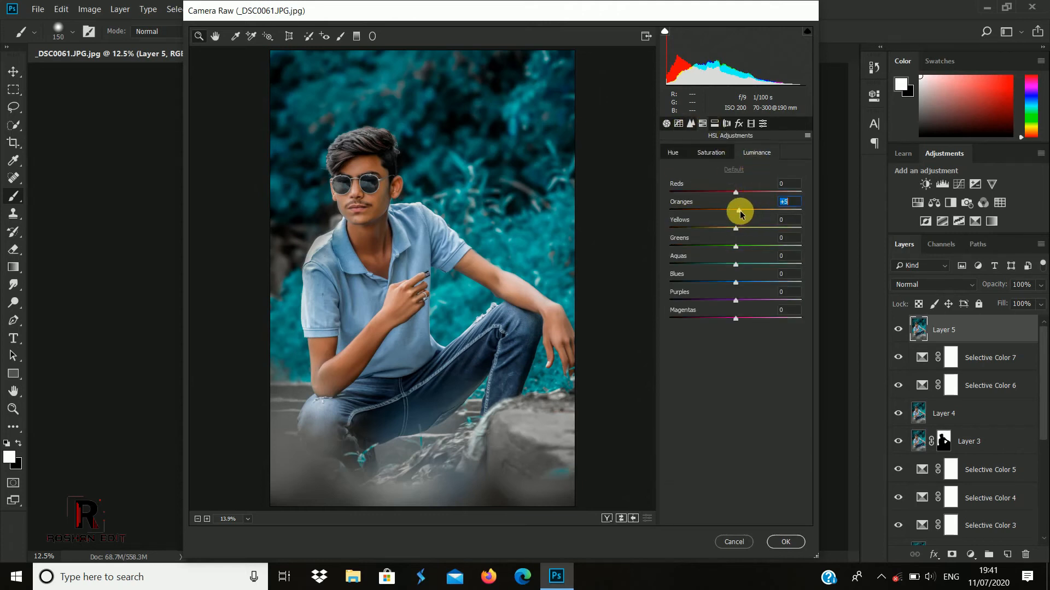
- Set saturation to Oranges +1, Yellows -100, Greens -91, Aquas -3, Blues -5, Purples -100 and Magentas -100
{"action": "left_click", "coordinate": [711, 152]}
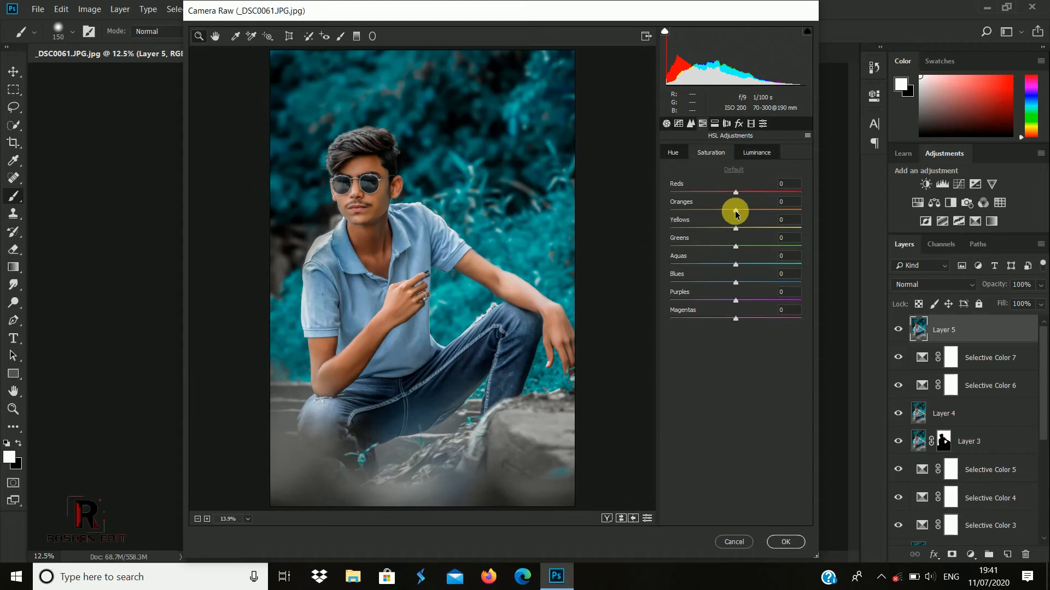
{"action": "left_click_drag", "start_coordinate": [738, 213], "coordinate": [747, 220]}
{"action": "left_click_drag", "start_coordinate": [736, 229], "coordinate": [650, 238]}
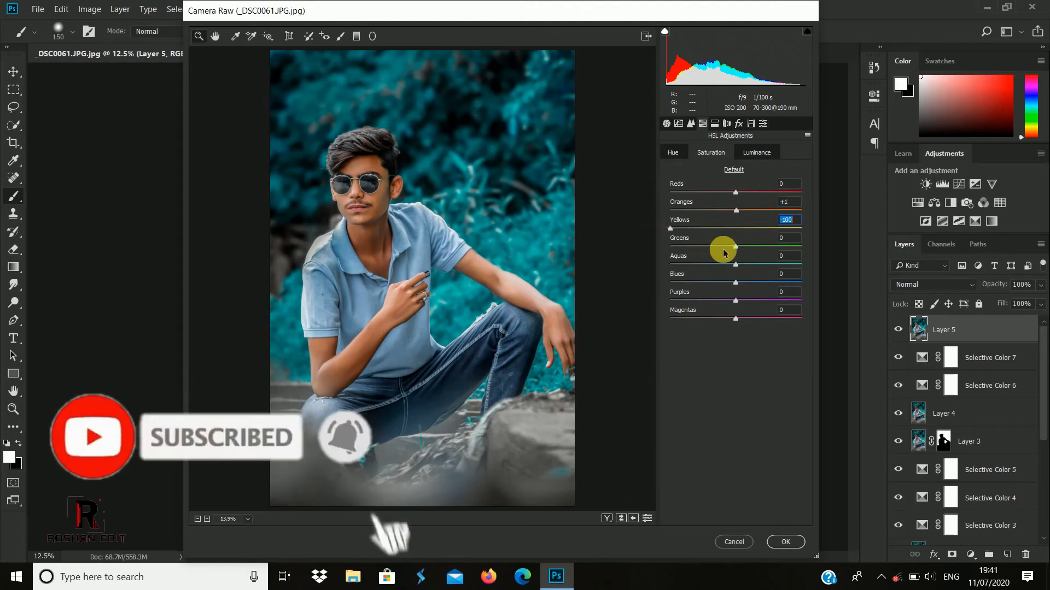
{"action": "left_click_drag", "start_coordinate": [699, 229], "coordinate": [678, 246]}
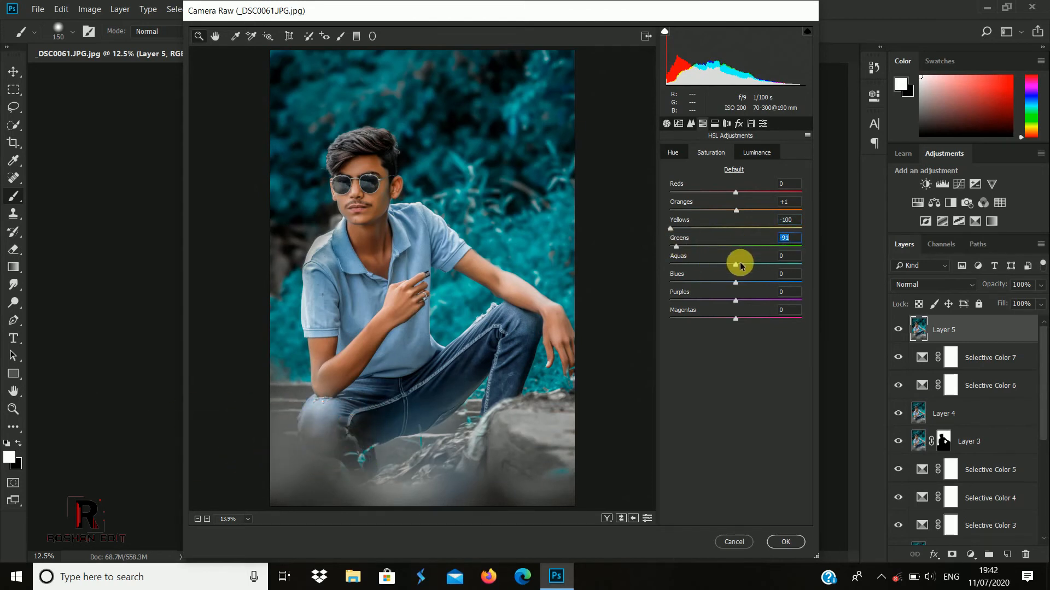
{"action": "left_click_drag", "start_coordinate": [735, 265], "coordinate": [733, 305]}
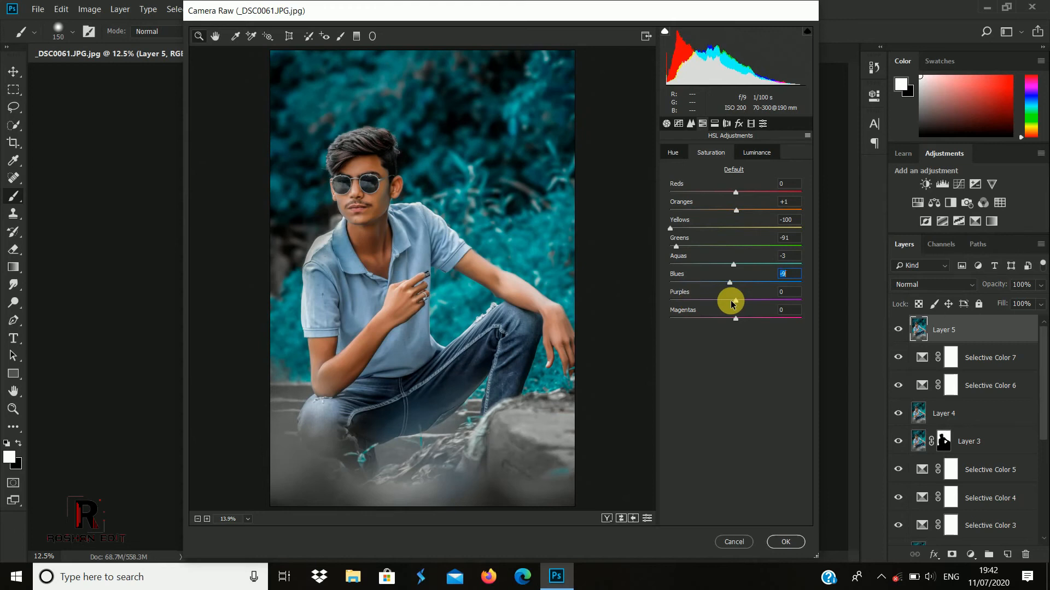
{"action": "left_click_drag", "start_coordinate": [738, 300], "coordinate": [640, 298]}
{"action": "left_click_drag", "start_coordinate": [703, 319], "coordinate": [621, 311]}
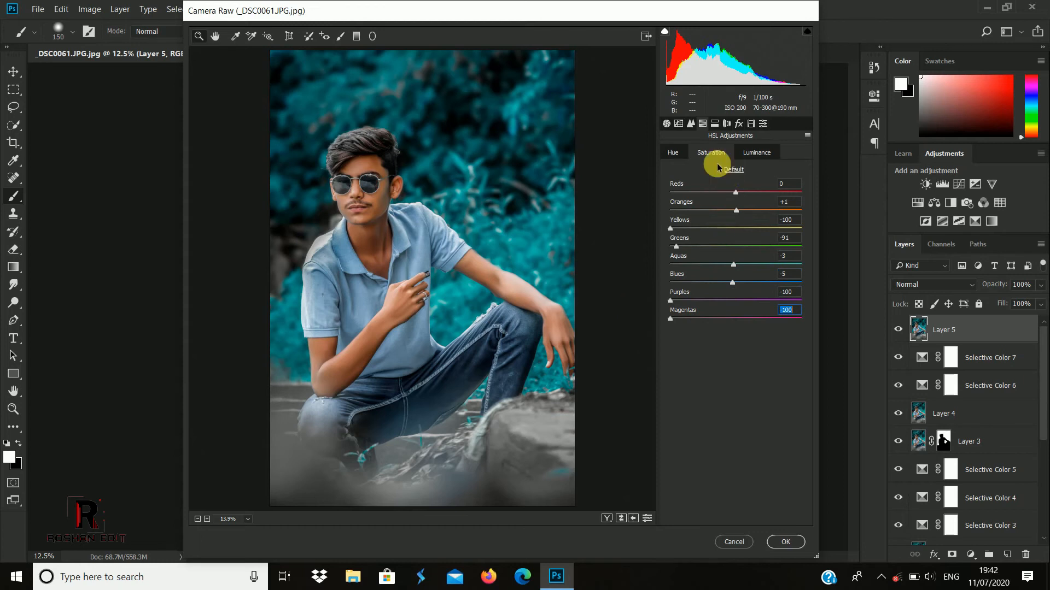
- Shift the hue of the Greens to +17 and the Blues to about -4
{"action": "left_click", "coordinate": [754, 153]}
{"action": "left_click", "coordinate": [674, 152]}
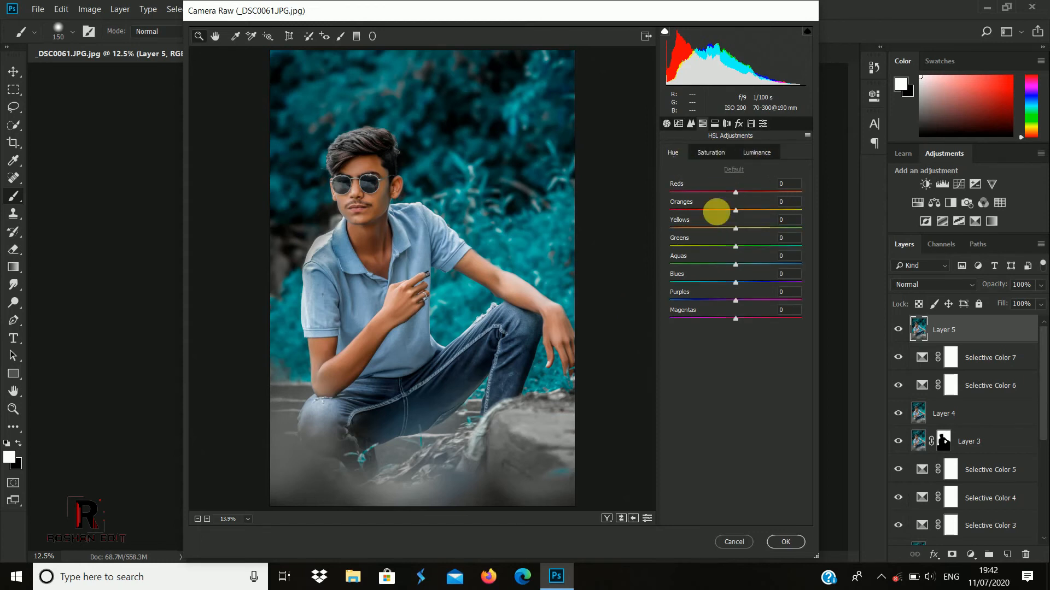
{"action": "left_click_drag", "start_coordinate": [735, 247], "coordinate": [747, 250]}
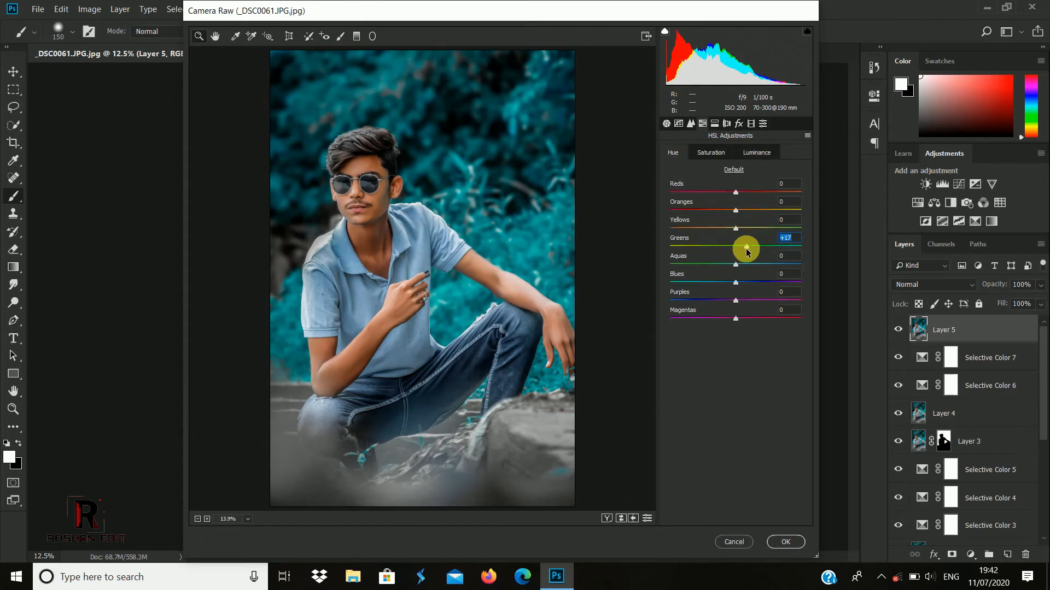
{"action": "mouse_move", "coordinate": [735, 285]}
{"action": "left_mouse_down"}
{"action": "mouse_move", "coordinate": [745, 285]}
{"action": "mouse_move", "coordinate": [731, 282]}
{"action": "left_mouse_up"}
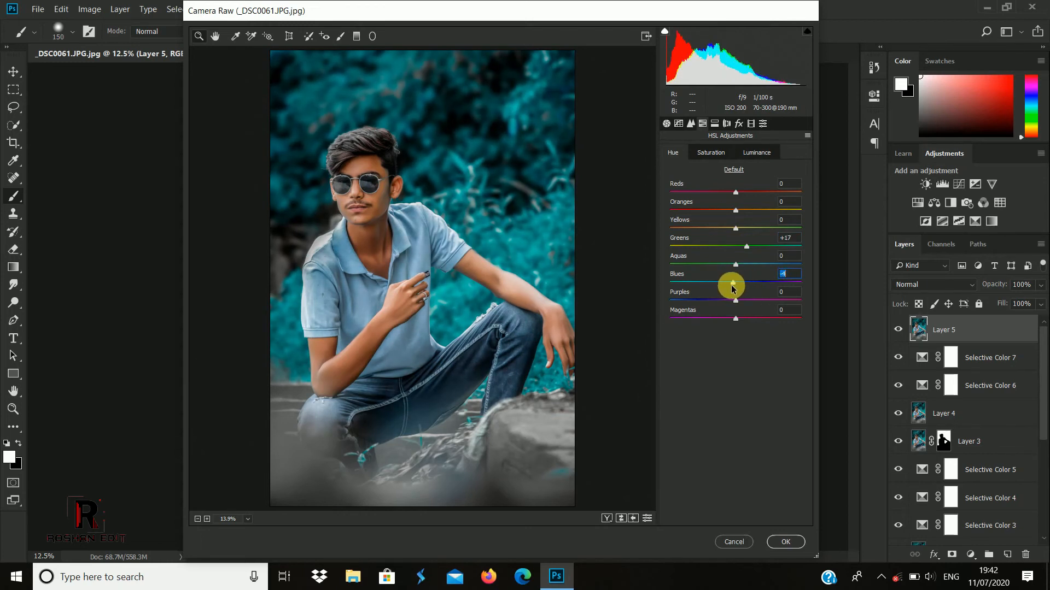
- Add a Highlight Priority post-crop vignette with an Amount of about -8 and apply the Camera Raw filter
{"action": "left_click", "coordinate": [724, 152]}
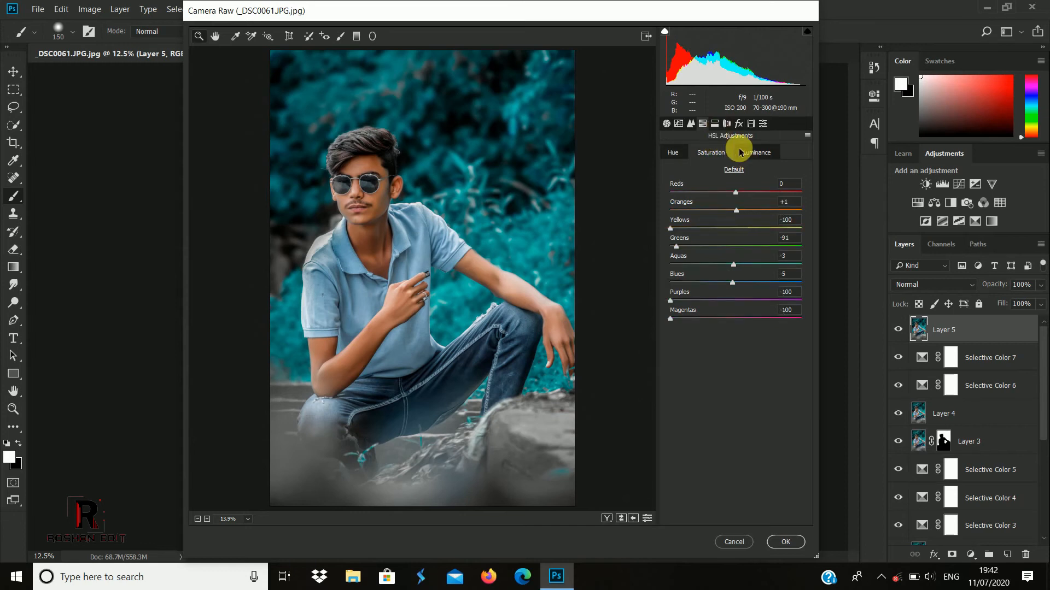
{"action": "left_click", "coordinate": [739, 124]}
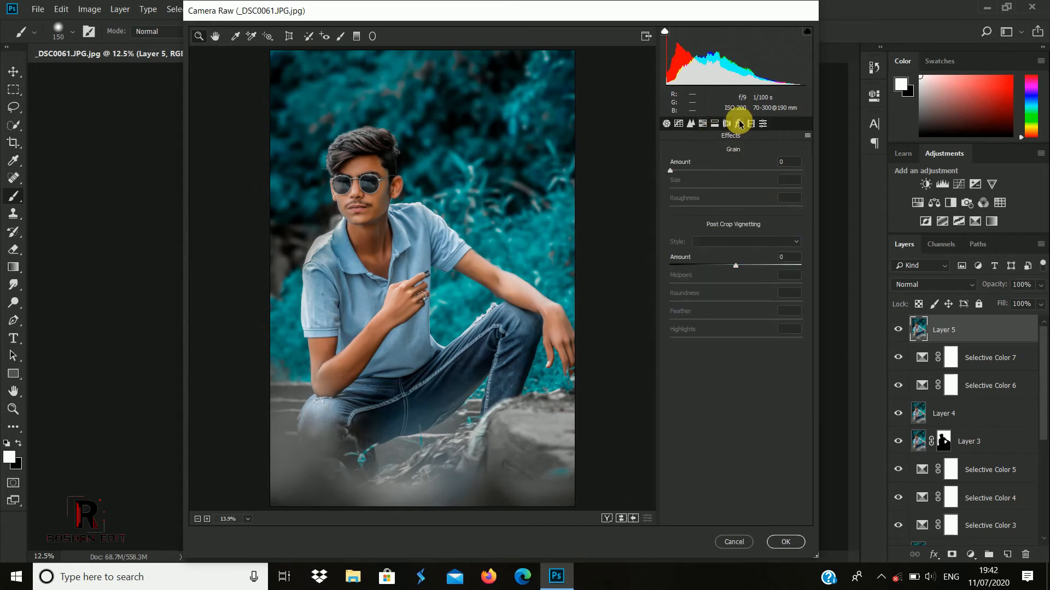
{"action": "left_click", "coordinate": [731, 268]}
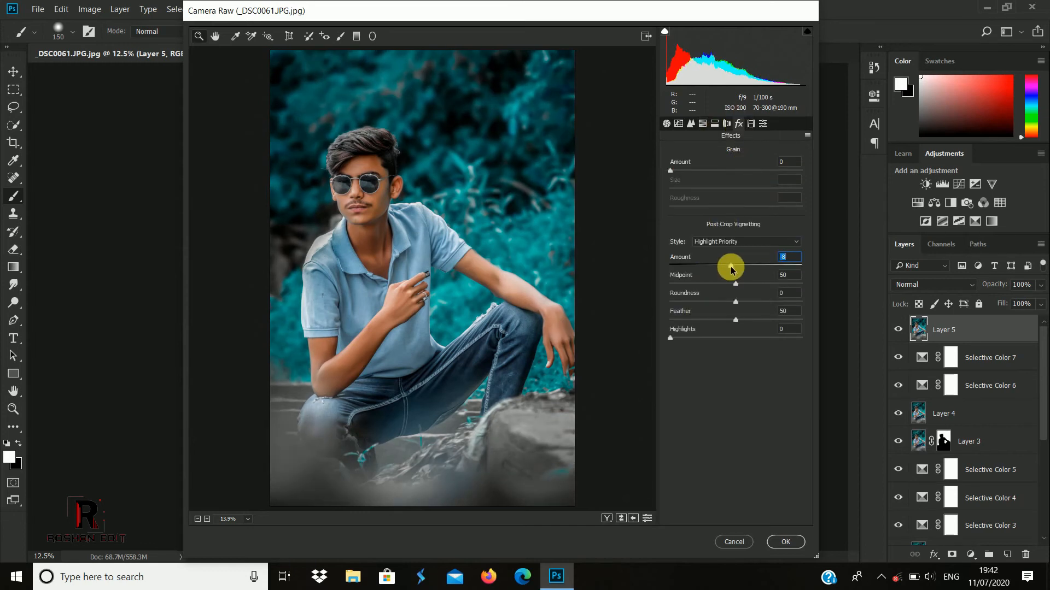
{"action": "left_click", "coordinate": [786, 541]}
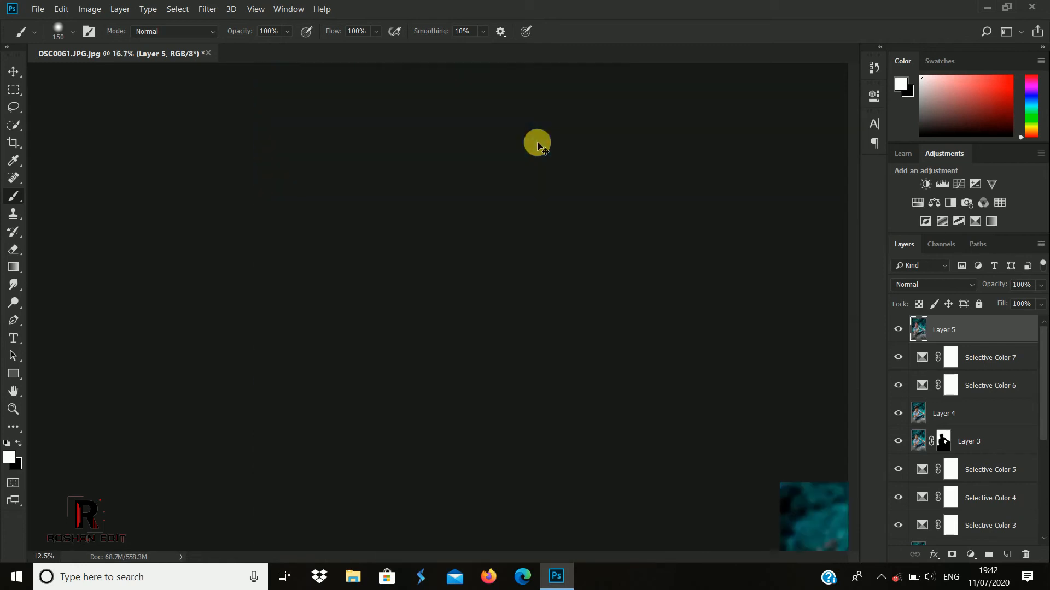
- Open free-transparent-grass-texture-seamless-PNG.png and move its grass into the portrait document, accepting the color profile conversion
{"action": "left_click", "coordinate": [41, 9]}
{"action": "left_click", "coordinate": [55, 38]}
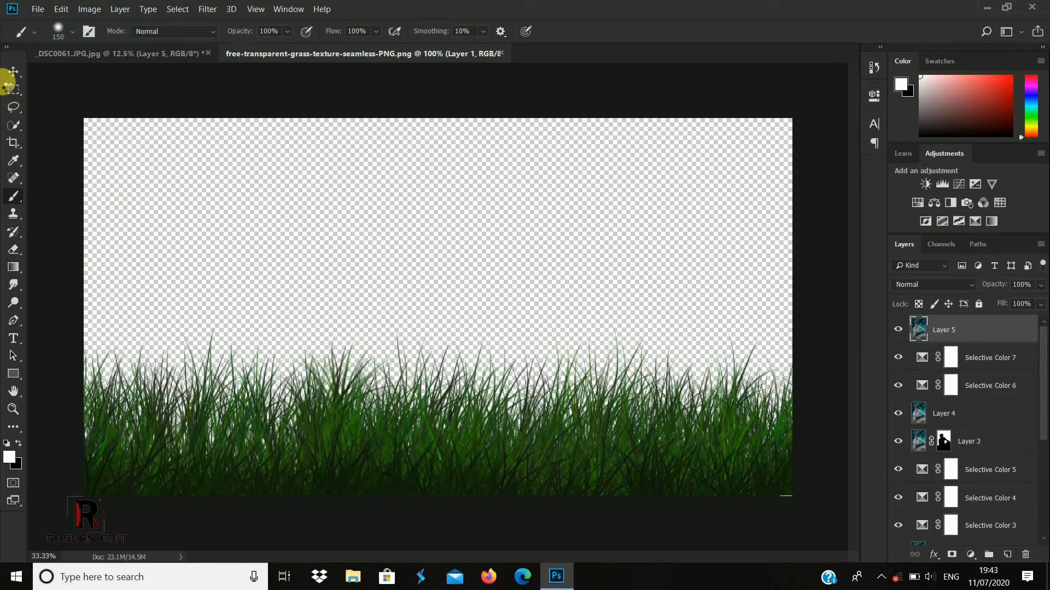
{"action": "left_click", "coordinate": [13, 72]}
{"action": "left_click_drag", "start_coordinate": [228, 121], "coordinate": [466, 484]}
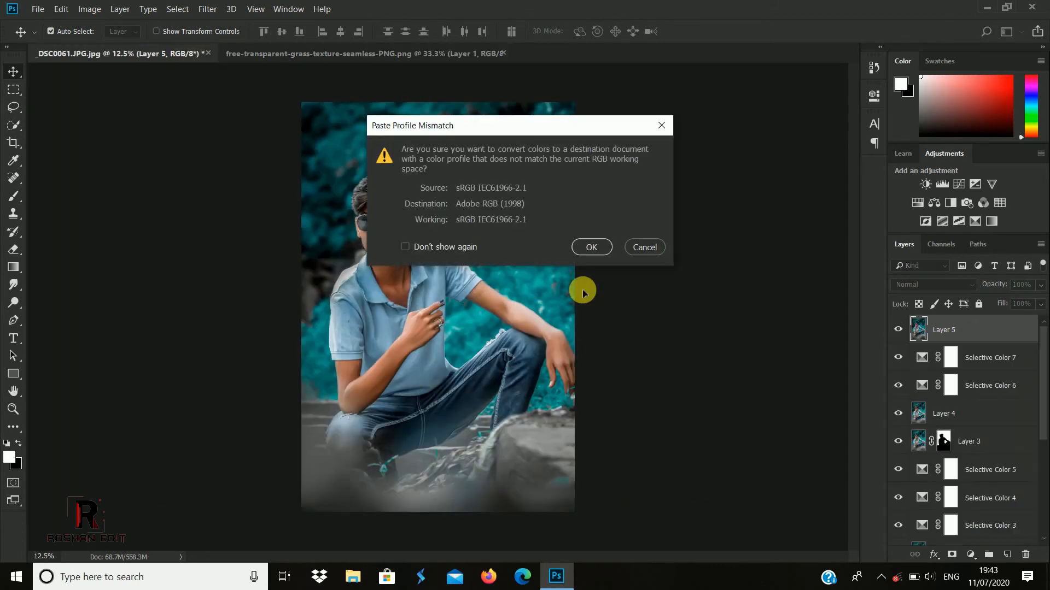
{"action": "left_click", "coordinate": [591, 247]}
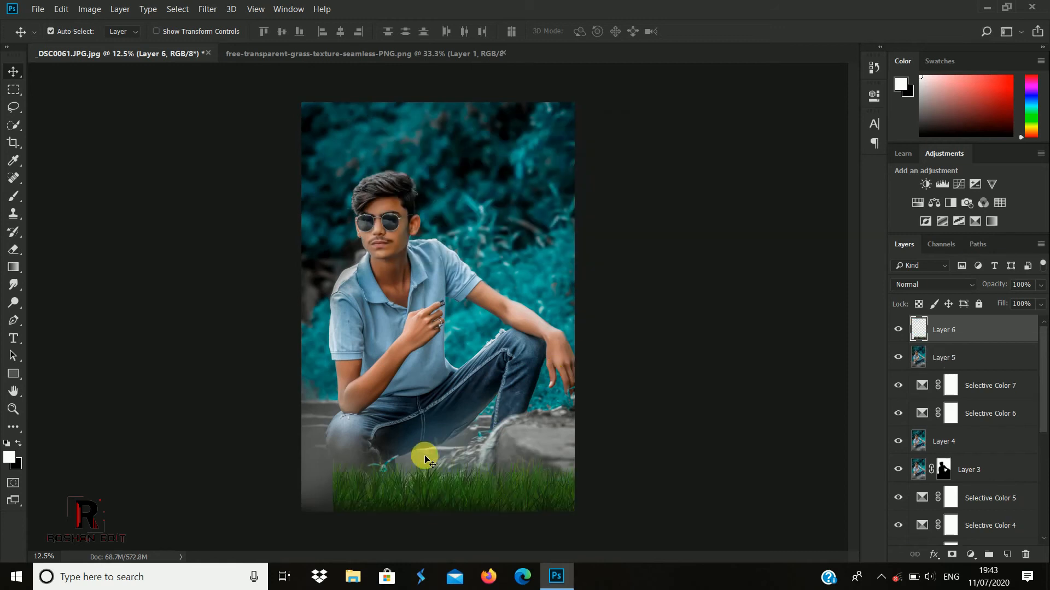
- Scale the grass to about 151% width and 190% height, tilt it slightly and place it across the photo's foreground
{"action": "left_click_drag", "start_coordinate": [410, 488], "coordinate": [384, 458]}
{"action": "key", "text": "ctrl+t"}
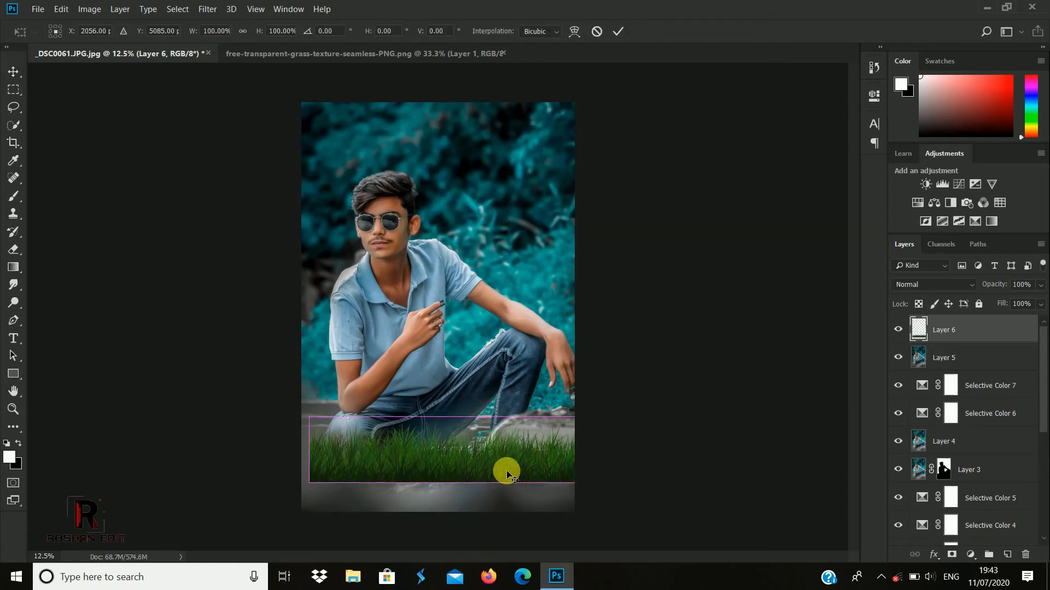
{"action": "left_click_drag", "start_coordinate": [513, 461], "coordinate": [648, 513]}
{"action": "left_click_drag", "start_coordinate": [533, 474], "coordinate": [531, 485]}
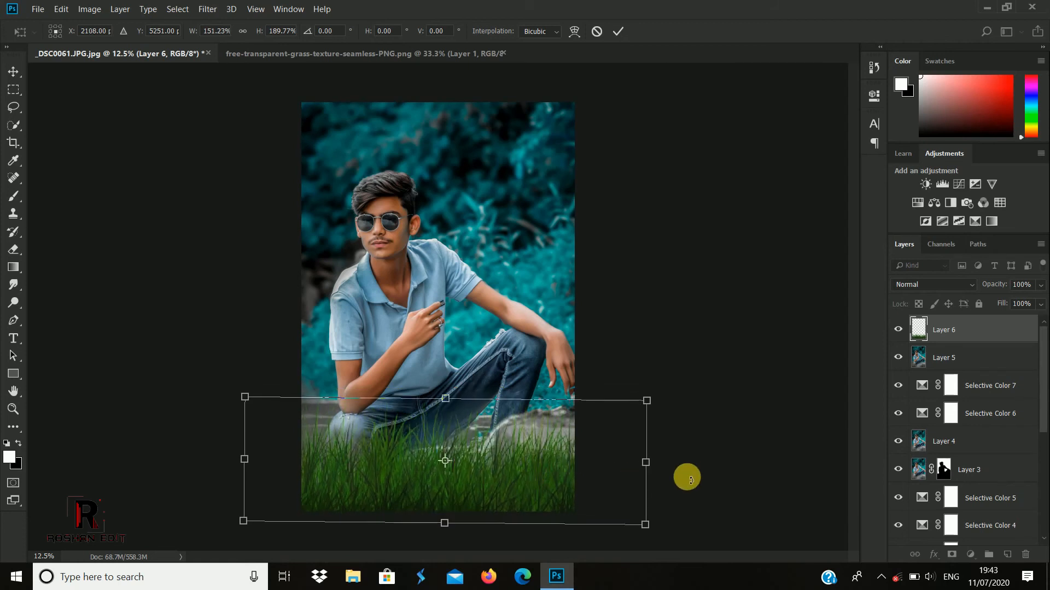
{"action": "left_click_drag", "start_coordinate": [687, 475], "coordinate": [687, 485]}
{"action": "left_click_drag", "start_coordinate": [497, 485], "coordinate": [495, 485]}
{"action": "key", "text": "Return"}
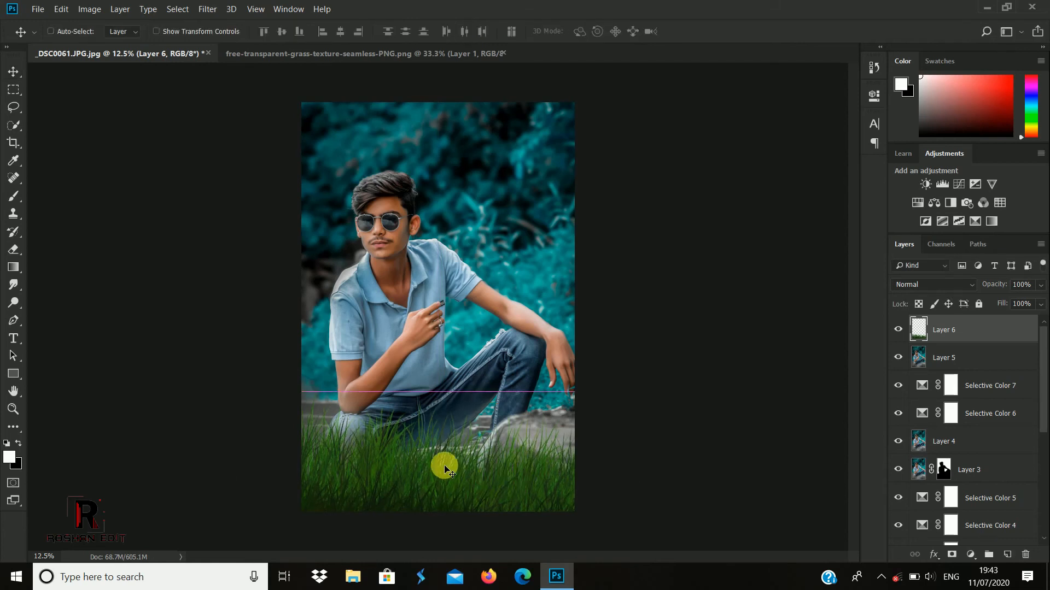
- Transform the grass again, stretching it slightly taller and wider and adjusting its tilt and position over the foreground
{"action": "key", "text": "ctrl+t"}
{"action": "left_click_drag", "start_coordinate": [437, 393], "coordinate": [438, 401]}
{"action": "left_click_drag", "start_coordinate": [438, 541], "coordinate": [431, 548]}
{"action": "left_click_drag", "start_coordinate": [466, 407], "coordinate": [466, 403]}
{"action": "left_click_drag", "start_coordinate": [642, 470], "coordinate": [675, 470]}
{"action": "left_click_drag", "start_coordinate": [454, 396], "coordinate": [453, 389]}
{"action": "left_click_drag", "start_coordinate": [455, 454], "coordinate": [447, 456]}
{"action": "left_click_drag", "start_coordinate": [447, 546], "coordinate": [446, 553]}
{"action": "left_click_drag", "start_coordinate": [514, 516], "coordinate": [513, 512]}
{"action": "left_click_drag", "start_coordinate": [686, 495], "coordinate": [685, 481]}
{"action": "left_click_drag", "start_coordinate": [485, 522], "coordinate": [485, 523]}
{"action": "key", "text": "Return"}
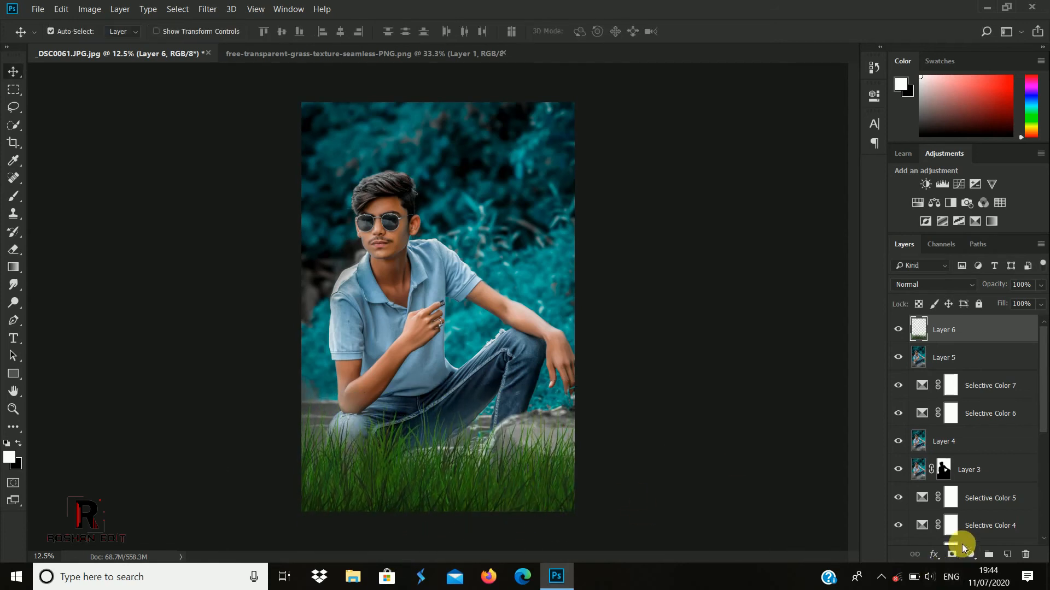
- Clip a Selective Color adjustment to the grass layer, raising Cyan and Black and lowering Magenta and Yellow for the Greens
{"action": "left_click", "coordinate": [971, 554]}
{"action": "left_click", "coordinate": [958, 534]}
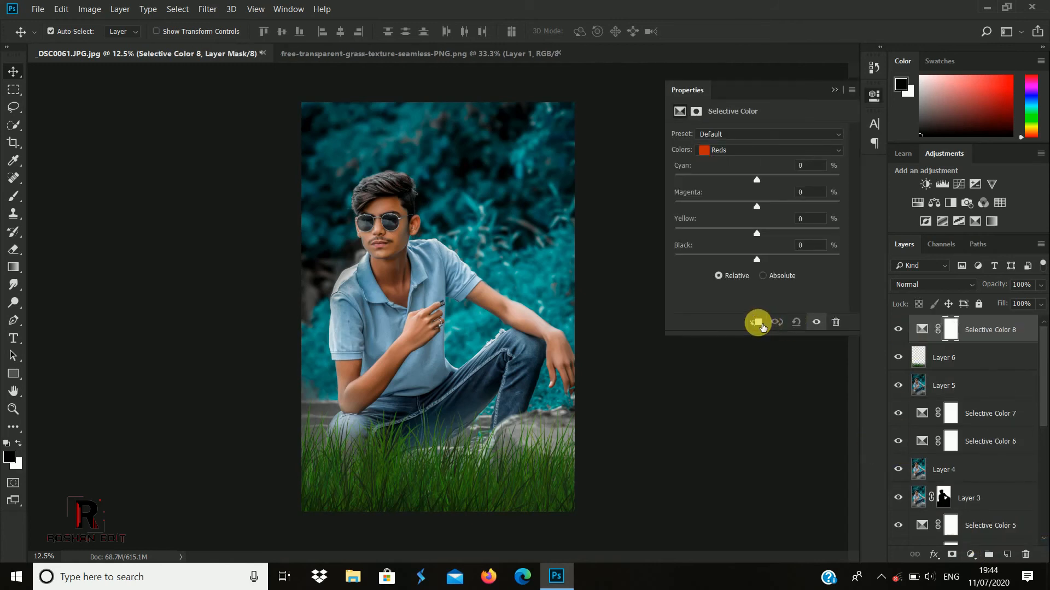
{"action": "left_click", "coordinate": [761, 325]}
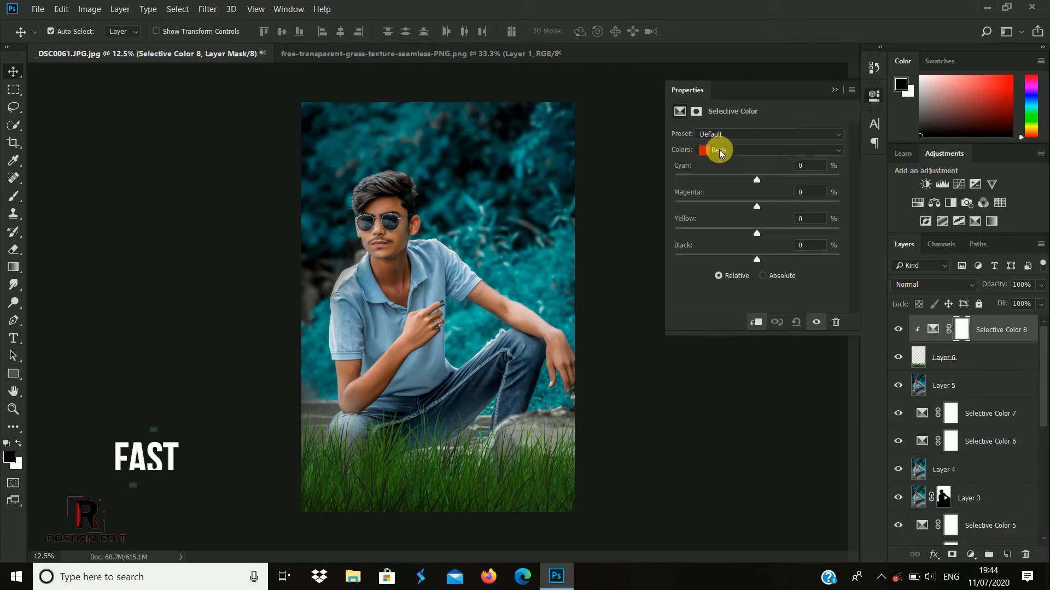
{"action": "left_click", "coordinate": [727, 155]}
{"action": "left_click", "coordinate": [760, 177]}
{"action": "left_click_drag", "start_coordinate": [757, 179], "coordinate": [801, 179]}
{"action": "left_click_drag", "start_coordinate": [756, 206], "coordinate": [701, 206]}
{"action": "left_click_drag", "start_coordinate": [756, 233], "coordinate": [630, 241]}
{"action": "left_click_drag", "start_coordinate": [757, 260], "coordinate": [838, 260]}
{"action": "left_click", "coordinate": [837, 88]}
- Clip a second Selective Color adjustment to the grass with Greens at Cyan +90, Magenta +32 and Yellow -83, and adjust Black
{"action": "left_click", "coordinate": [972, 555]}
{"action": "left_click", "coordinate": [982, 543]}
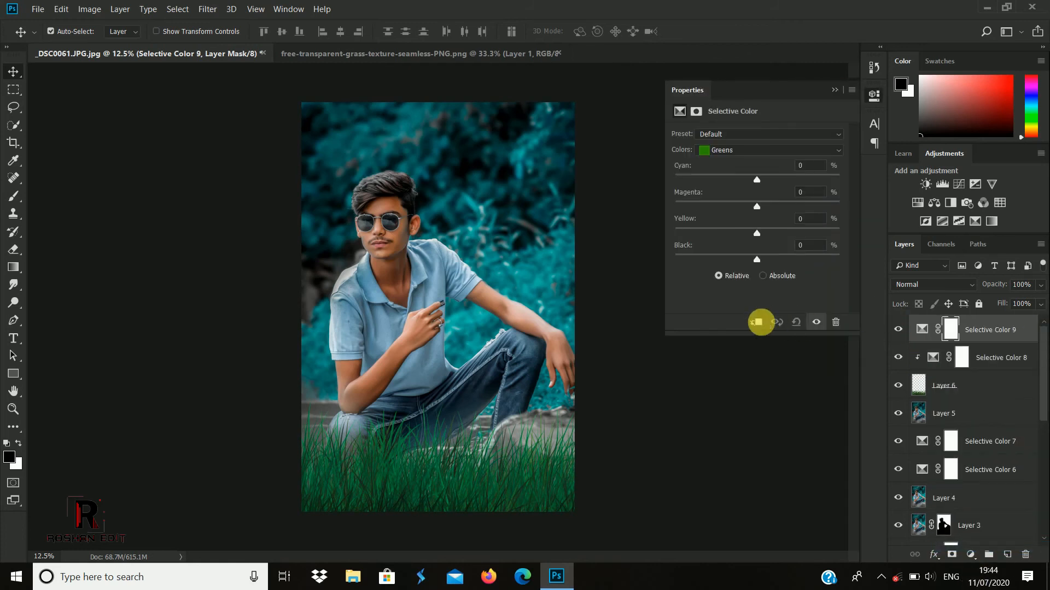
{"action": "left_click", "coordinate": [760, 322]}
{"action": "left_click_drag", "start_coordinate": [773, 191], "coordinate": [688, 237]}
{"action": "left_click_drag", "start_coordinate": [756, 259], "coordinate": [776, 260]}
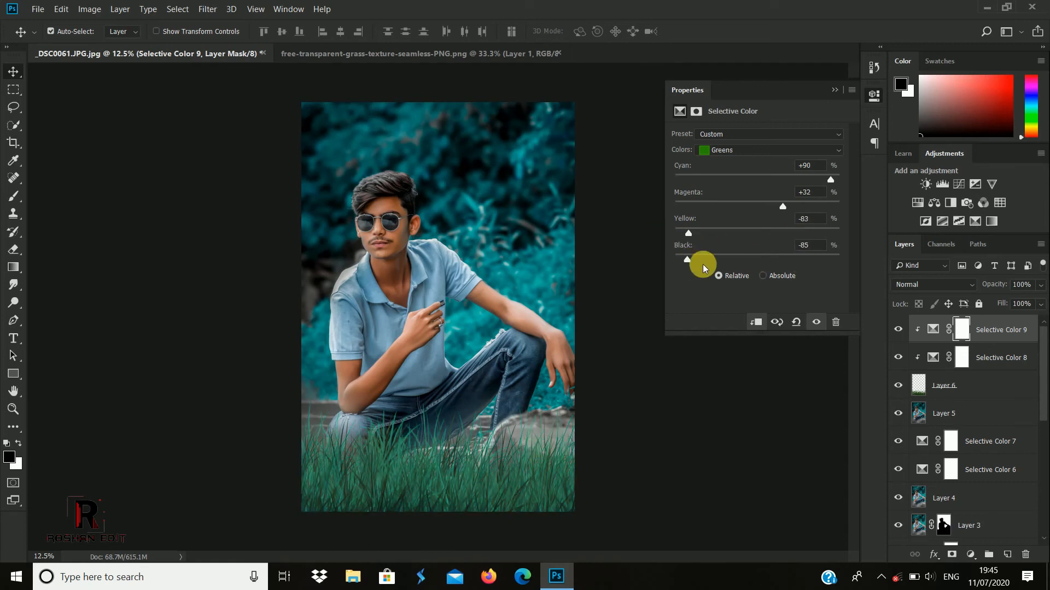
{"action": "left_click", "coordinate": [834, 89]}
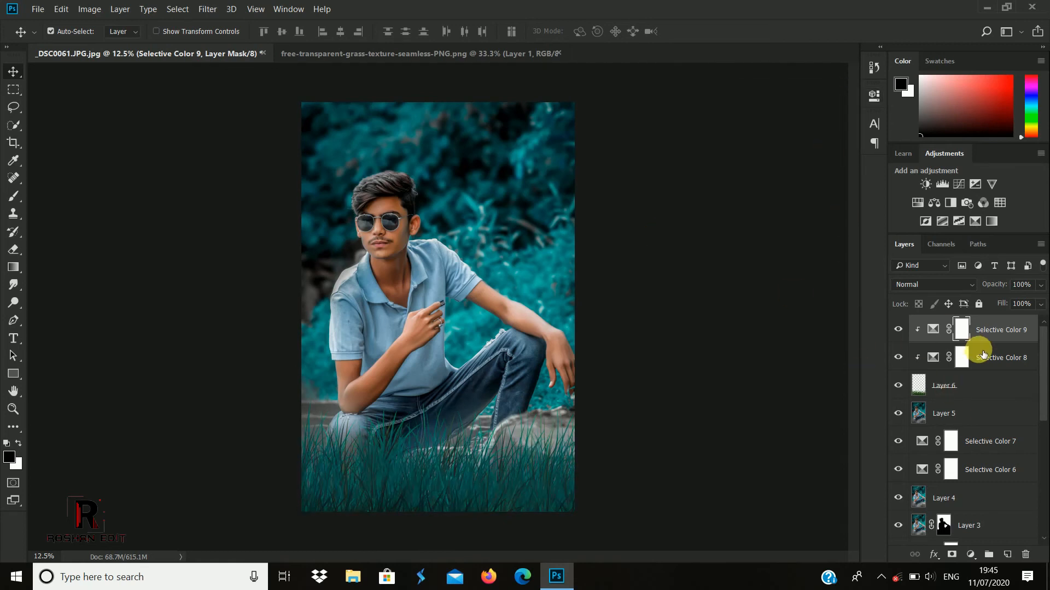
- Apply a Lens Blur to the grass layer with reduced Radius, Blade Curvature and Rotation
{"action": "left_click", "coordinate": [988, 394]}
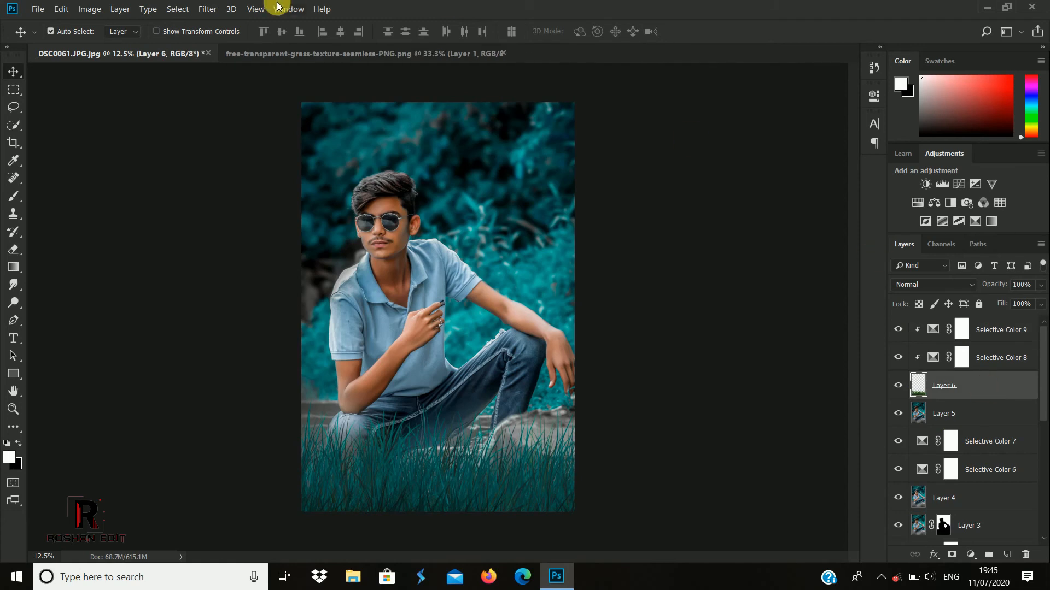
{"action": "left_click", "coordinate": [208, 10]}
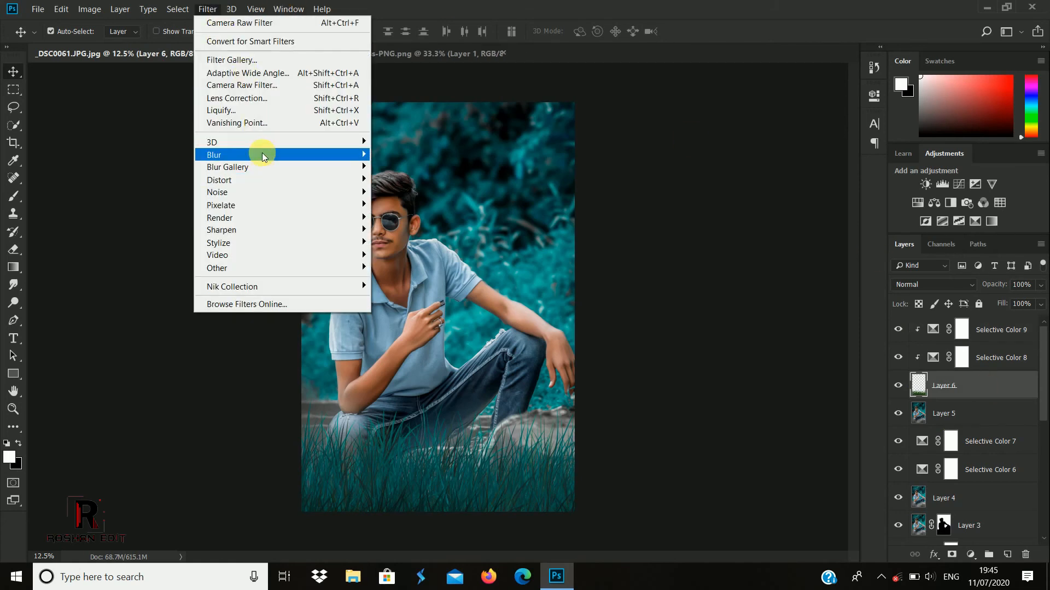
{"action": "mouse_move", "coordinate": [261, 154]}
{"action": "left_click", "coordinate": [409, 218]}
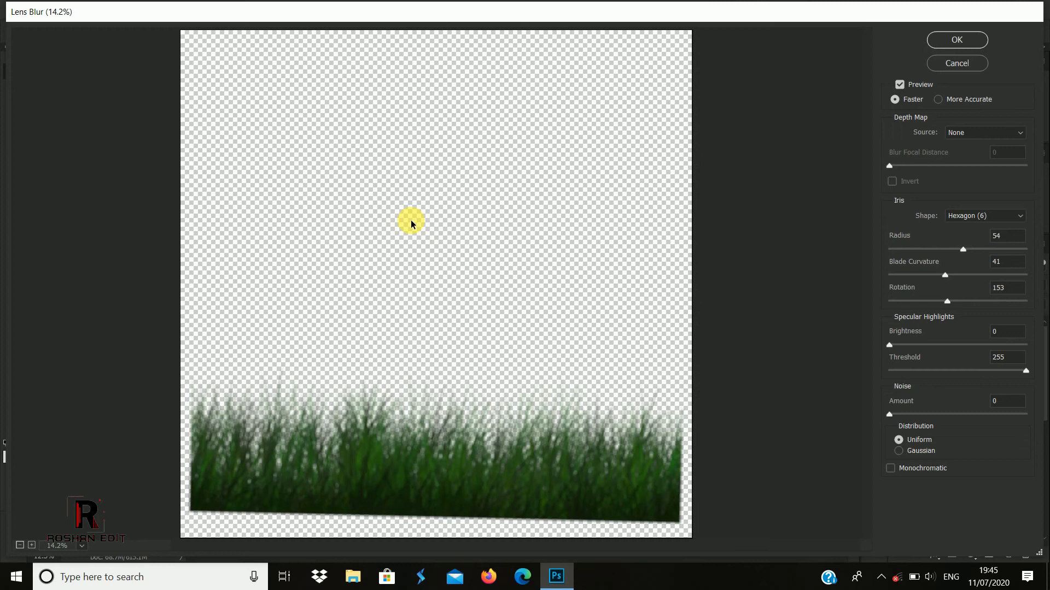
{"action": "left_click", "coordinate": [930, 250]}
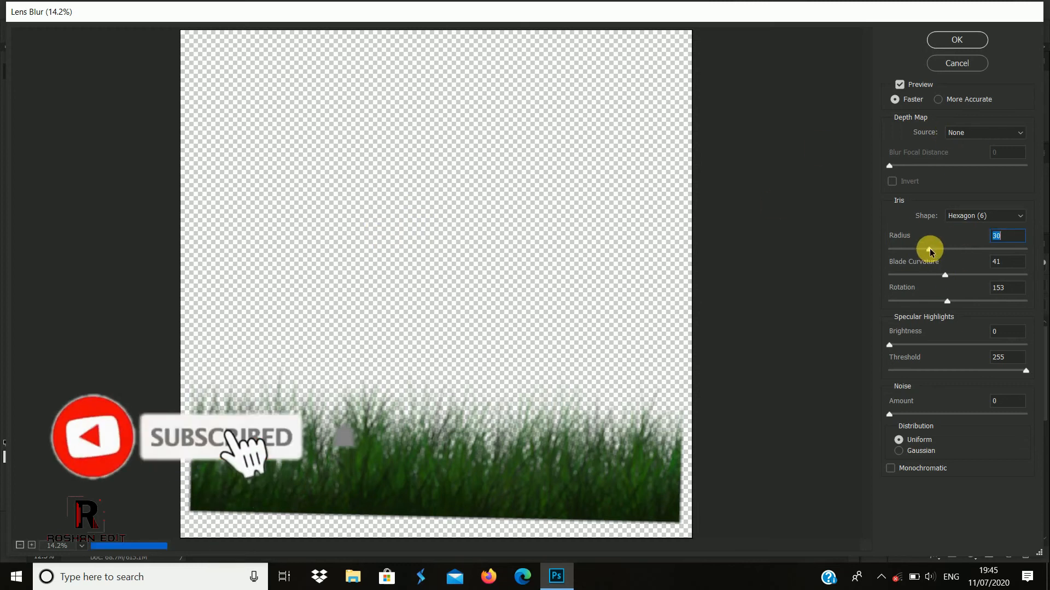
{"action": "left_click", "coordinate": [950, 250]}
{"action": "left_click", "coordinate": [934, 276]}
{"action": "left_click", "coordinate": [938, 301]}
{"action": "left_click", "coordinate": [955, 44]}
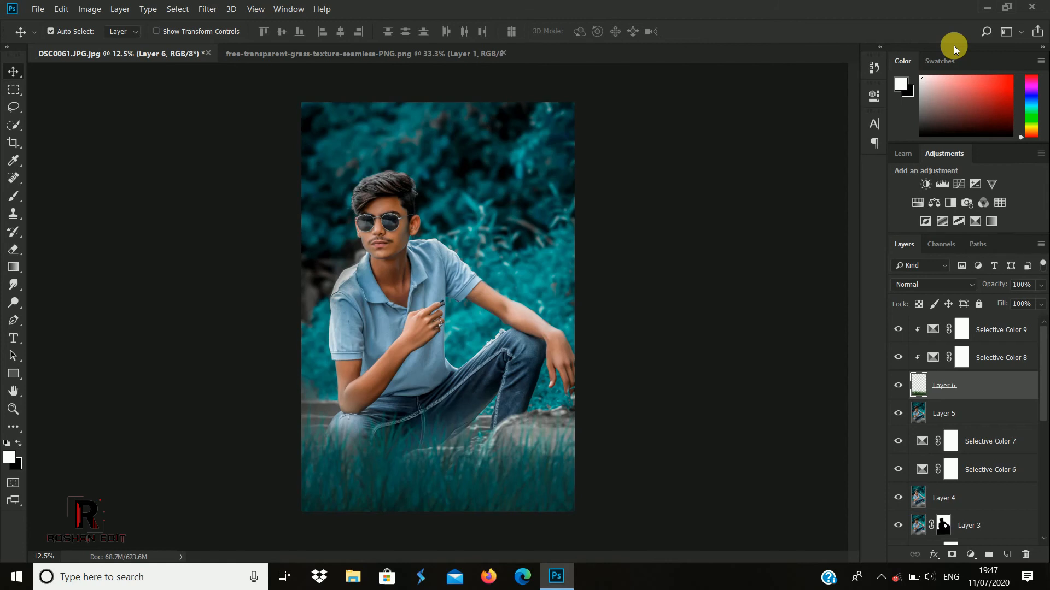
- Clip a third Selective Color adjustment to the grass layer, with Black at +4 for the Blacks
{"action": "left_click", "coordinate": [984, 329]}
{"action": "left_click", "coordinate": [961, 550]}
{"action": "left_click", "coordinate": [837, 556]}
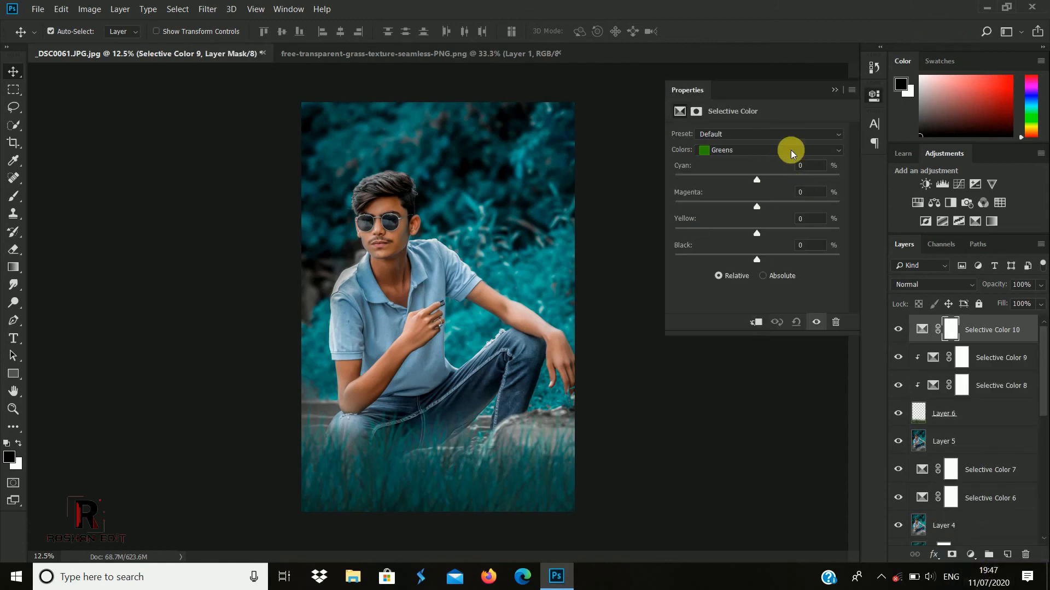
{"action": "left_click", "coordinate": [760, 150]}
{"action": "left_click", "coordinate": [732, 249]}
{"action": "left_click_drag", "start_coordinate": [756, 259], "coordinate": [764, 260]}
{"action": "left_click", "coordinate": [756, 322]}
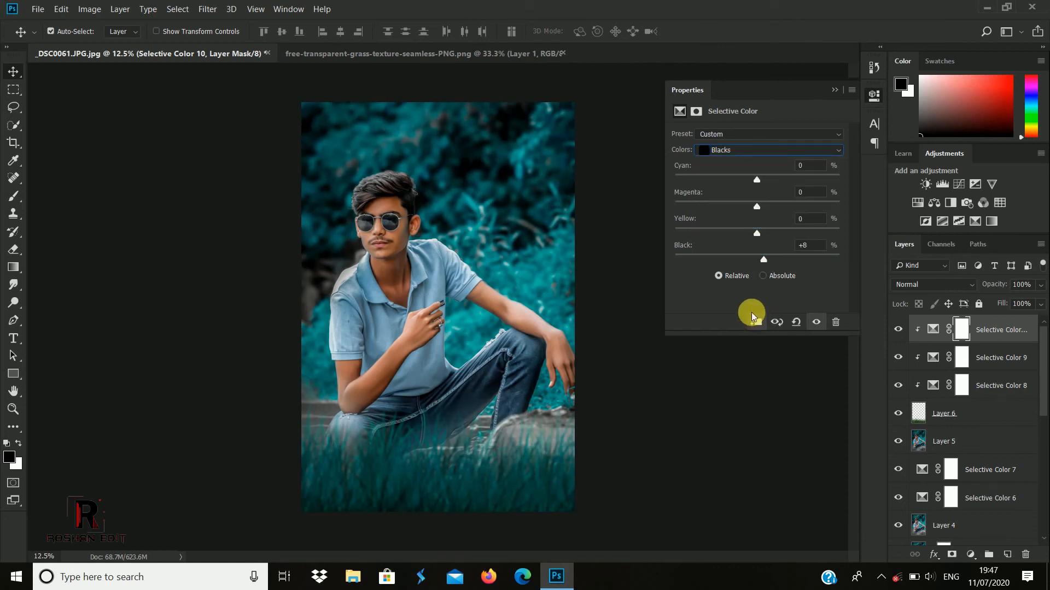
{"action": "left_click", "coordinate": [749, 259]}
{"action": "left_click_drag", "start_coordinate": [778, 262], "coordinate": [761, 263]}
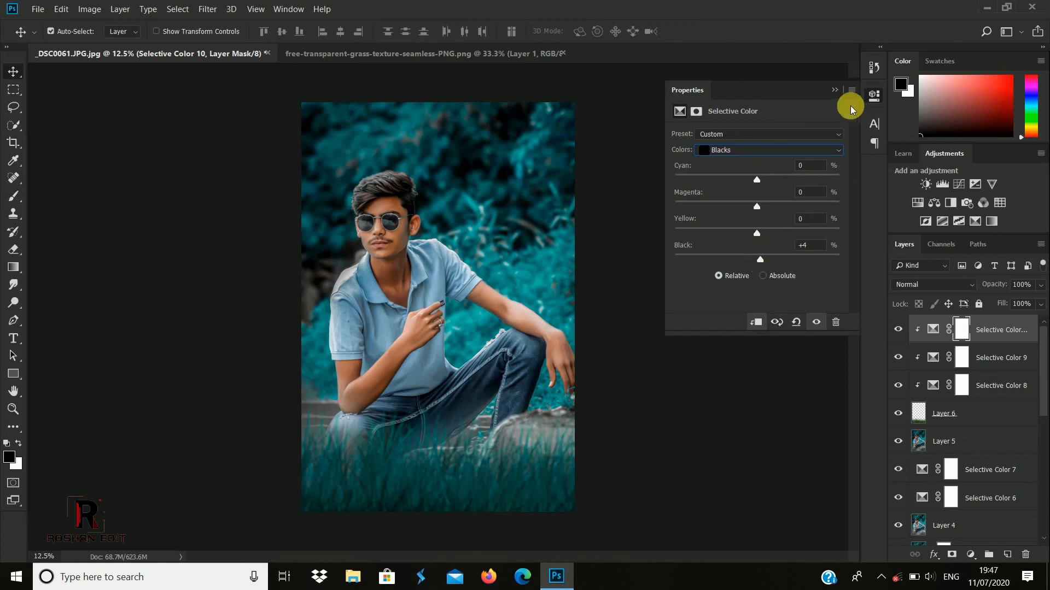
{"action": "left_click", "coordinate": [834, 90]}
- Clip another Selective Color adjustment to the grass with Greens at Cyan +55, Magenta +100, Yellow +76 and Black +36
{"action": "left_click", "coordinate": [969, 555]}
{"action": "left_click", "coordinate": [969, 547]}
{"action": "left_click", "coordinate": [756, 322]}
{"action": "left_click", "coordinate": [749, 151]}
{"action": "left_click", "coordinate": [749, 185]}
{"action": "left_click_drag", "start_coordinate": [756, 260], "coordinate": [783, 273]}
{"action": "left_click_drag", "start_coordinate": [757, 234], "coordinate": [738, 245]}
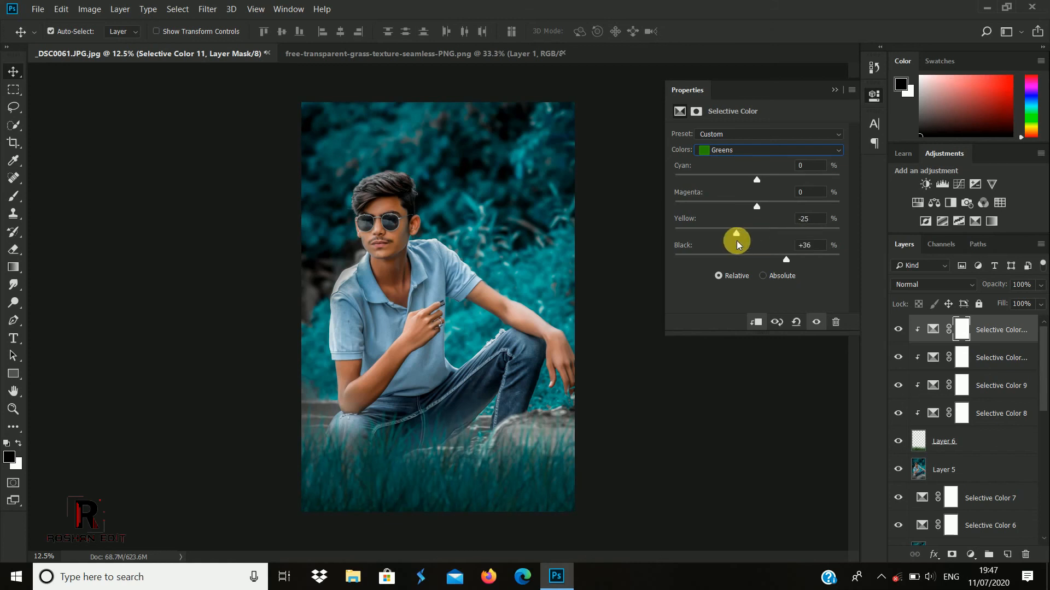
{"action": "left_click_drag", "start_coordinate": [738, 245], "coordinate": [652, 235]}
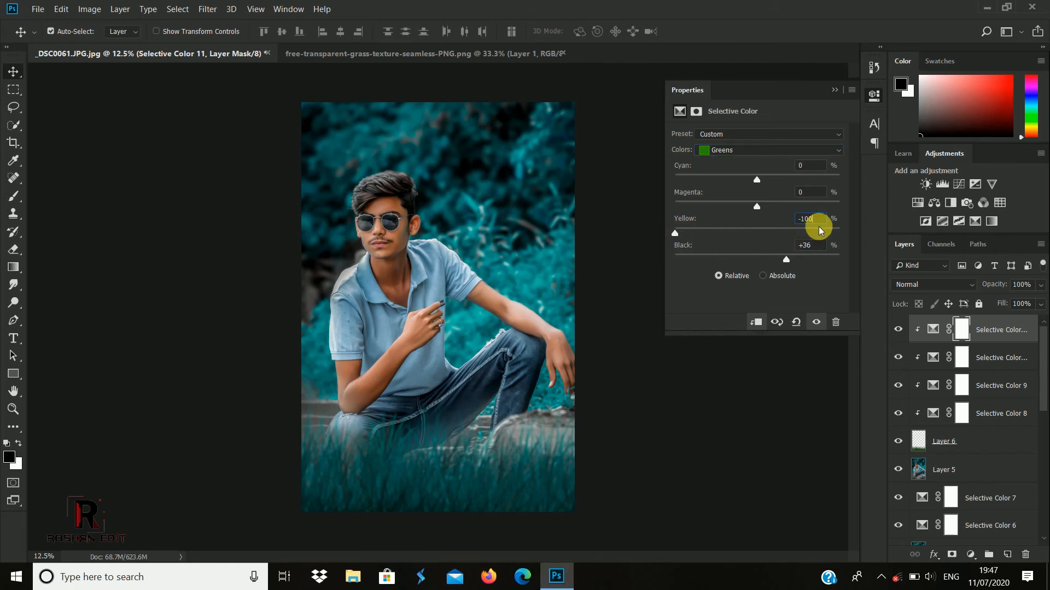
{"action": "left_click_drag", "start_coordinate": [820, 229], "coordinate": [819, 230]}
{"action": "left_click_drag", "start_coordinate": [750, 208], "coordinate": [686, 208]}
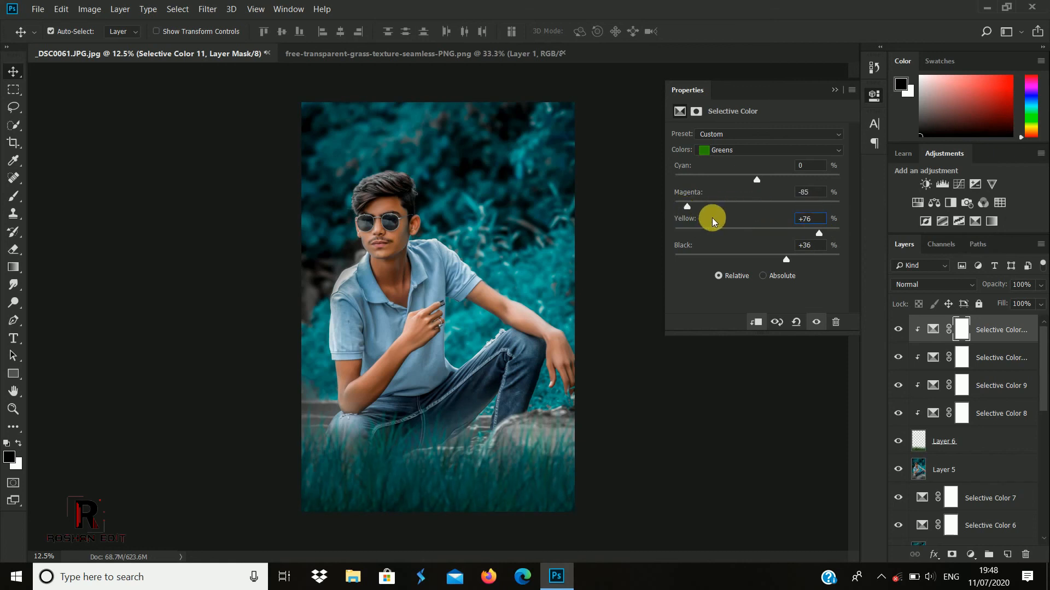
{"action": "left_click_drag", "start_coordinate": [786, 207], "coordinate": [860, 206]}
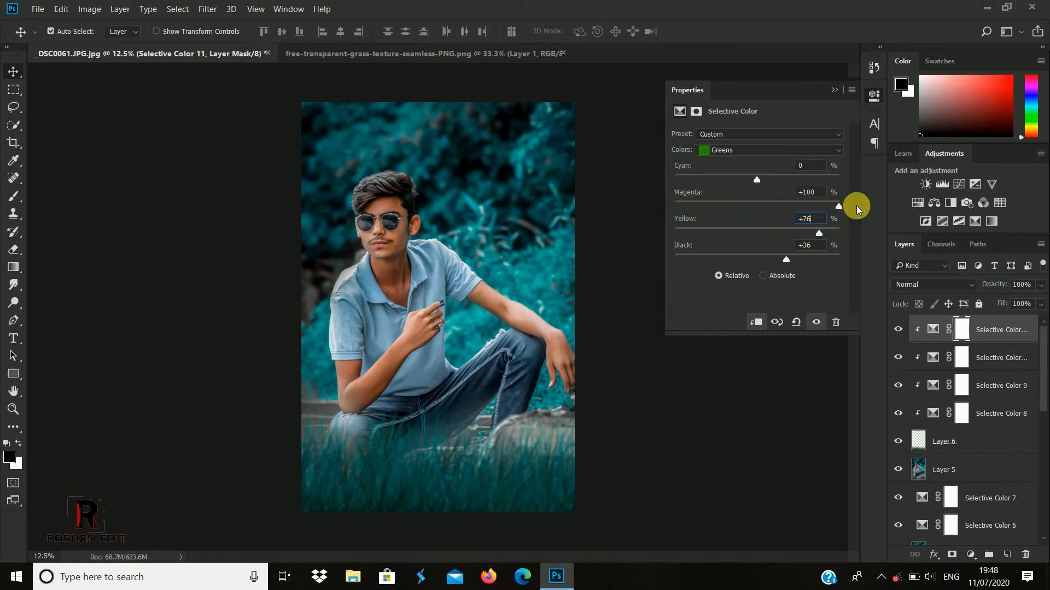
{"action": "left_click_drag", "start_coordinate": [761, 176], "coordinate": [697, 185]}
{"action": "left_click_drag", "start_coordinate": [840, 191], "coordinate": [800, 175]}
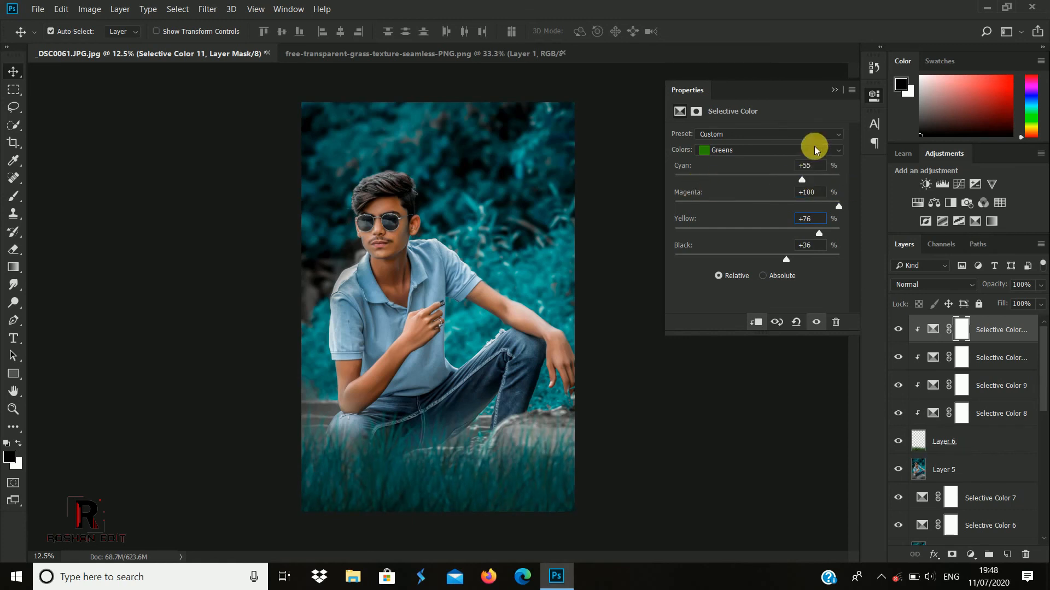
{"action": "left_click", "coordinate": [833, 91]}
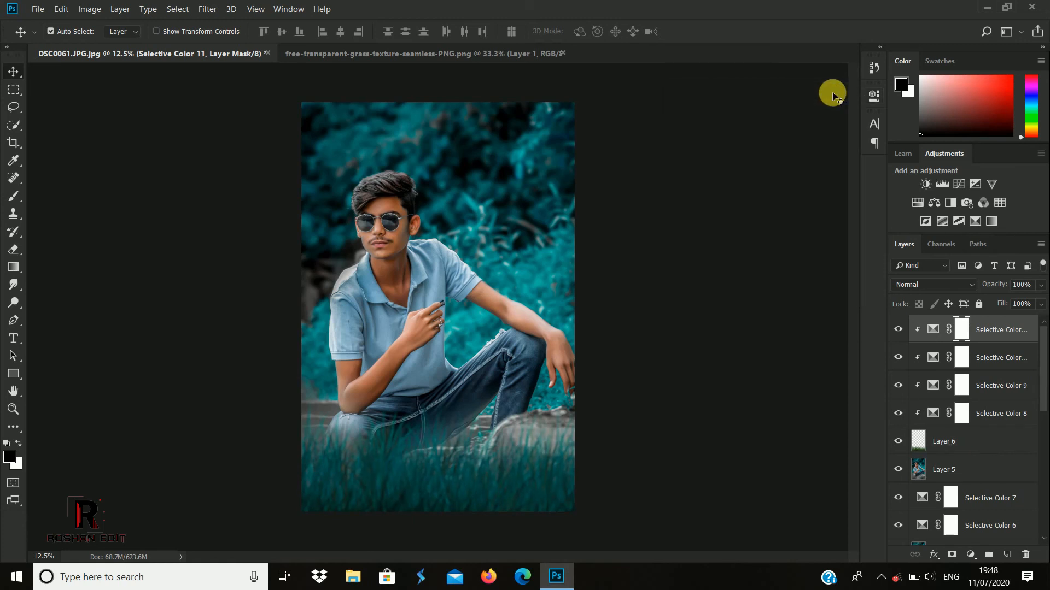
- Free Transform the grass layer again, slightly adjusting its tilt and position over the foreground
{"action": "left_click", "coordinate": [941, 441]}
{"action": "key", "text": "ctrl+t"}
{"action": "mouse_move", "coordinate": [499, 472]}
{"action": "left_mouse_down"}
{"action": "mouse_move", "coordinate": [501, 456]}
{"action": "mouse_move", "coordinate": [500, 467]}
{"action": "left_mouse_up"}
{"action": "left_click_drag", "start_coordinate": [694, 473], "coordinate": [694, 484]}
{"action": "left_click_drag", "start_coordinate": [584, 495], "coordinate": [583, 499]}
{"action": "key", "text": "Return"}
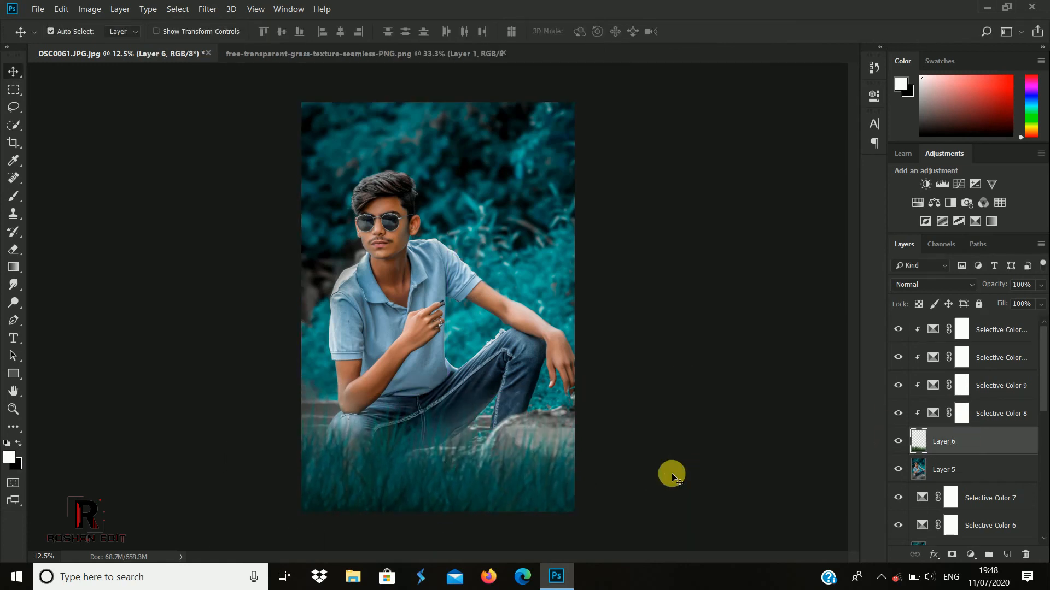
- Add a new layer above the adjustments and paint one white spot on it with a 1100 px brush at 0% hardness
{"action": "left_click", "coordinate": [991, 329]}
{"action": "key", "text": "ctrl+shift+alt+n"}
{"action": "left_click", "coordinate": [13, 196]}
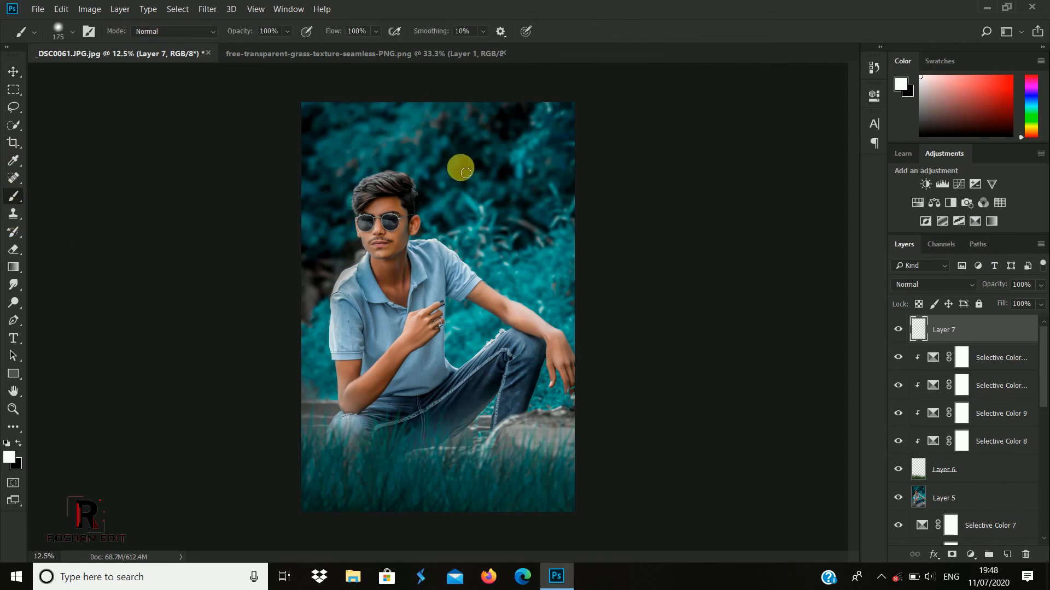
{"action": "key", "text": "bracketright"}
{"action": "key", "text": "bracketright"}
{"action": "key", "text": "bracketright"}
{"action": "key", "text": "bracketright"}
{"action": "key", "text": "bracketright"}
{"action": "key", "text": "bracketright"}
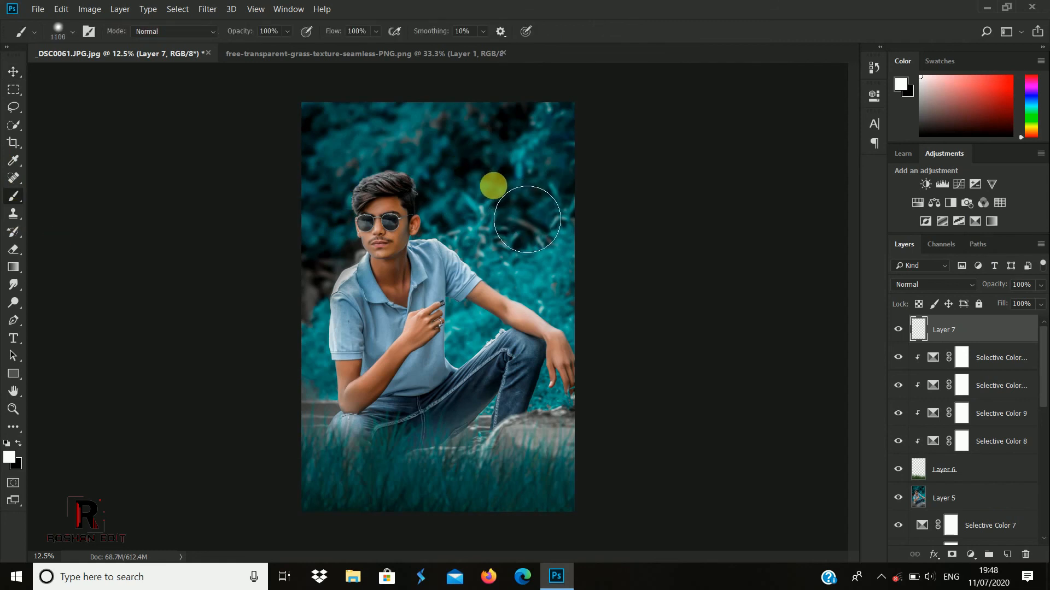
{"action": "right_click", "coordinate": [509, 189]}
{"action": "left_click_drag", "start_coordinate": [585, 246], "coordinate": [565, 246]}
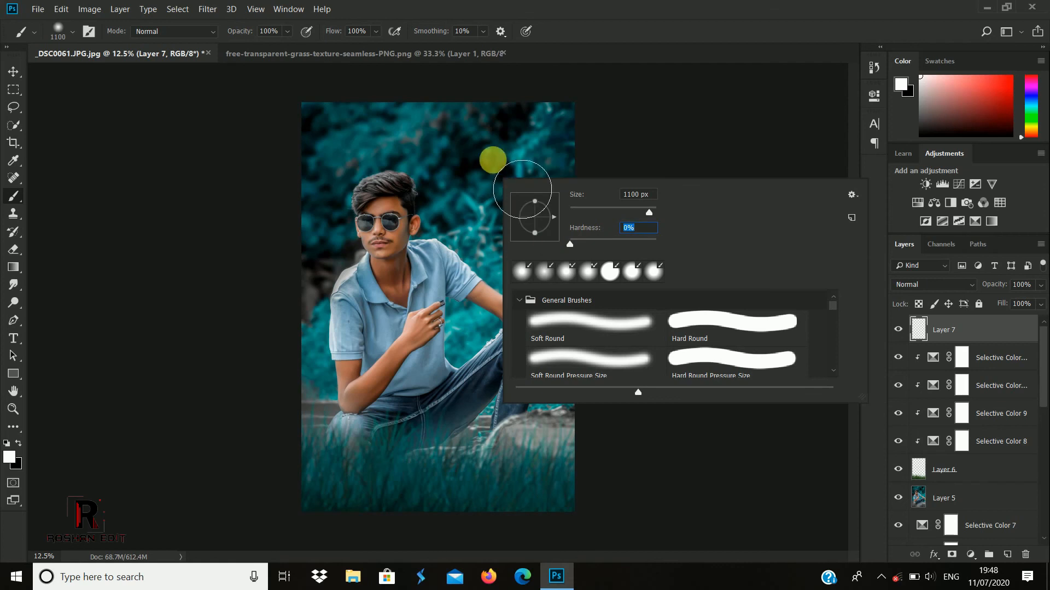
{"action": "left_click", "coordinate": [492, 160]}
- Enlarge the white spot to about 345% width and 318% height and move it over the photo's upper edge as a soft glow
{"action": "key", "text": "ctrl+t"}
{"action": "left_click_drag", "start_coordinate": [541, 223], "coordinate": [808, 443]}
{"action": "left_click_drag", "start_coordinate": [661, 314], "coordinate": [440, 91]}
{"action": "left_click_drag", "start_coordinate": [586, 219], "coordinate": [591, 182]}
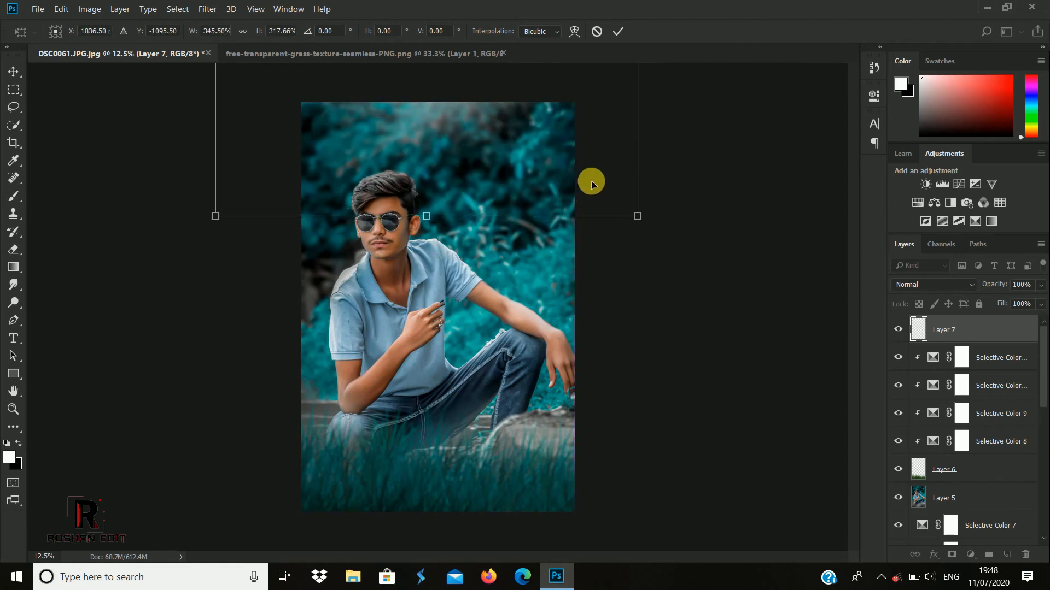
{"action": "key", "text": "Return"}
{"action": "key", "text": "b"}
{"action": "key", "text": "x"}
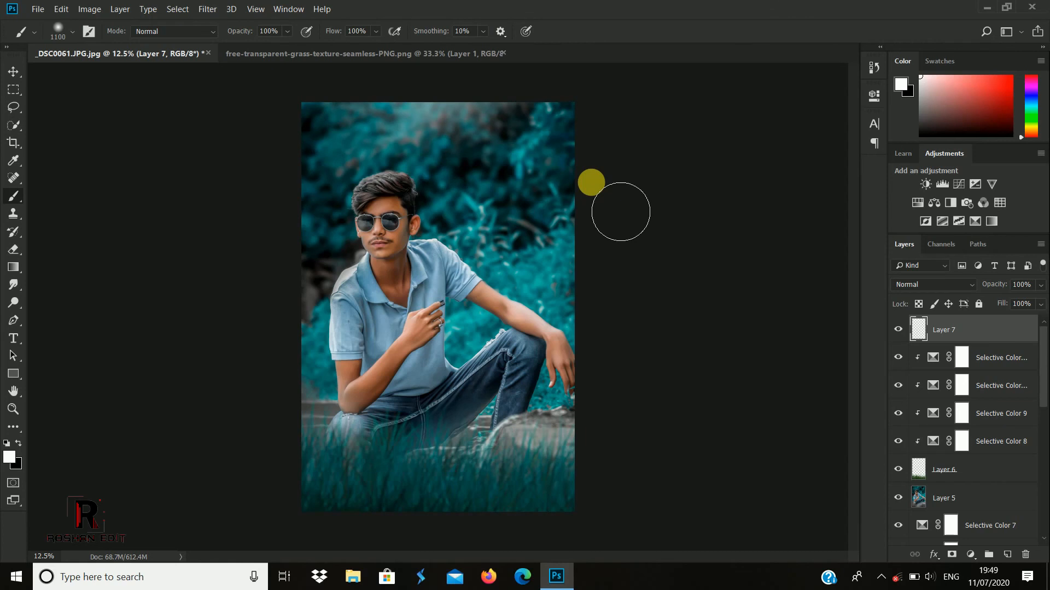
- Hide the glow layer and stamp all visible layers into a new merged layer above the uppermost Selective Color adjustment
{"action": "left_click", "coordinate": [1016, 369]}
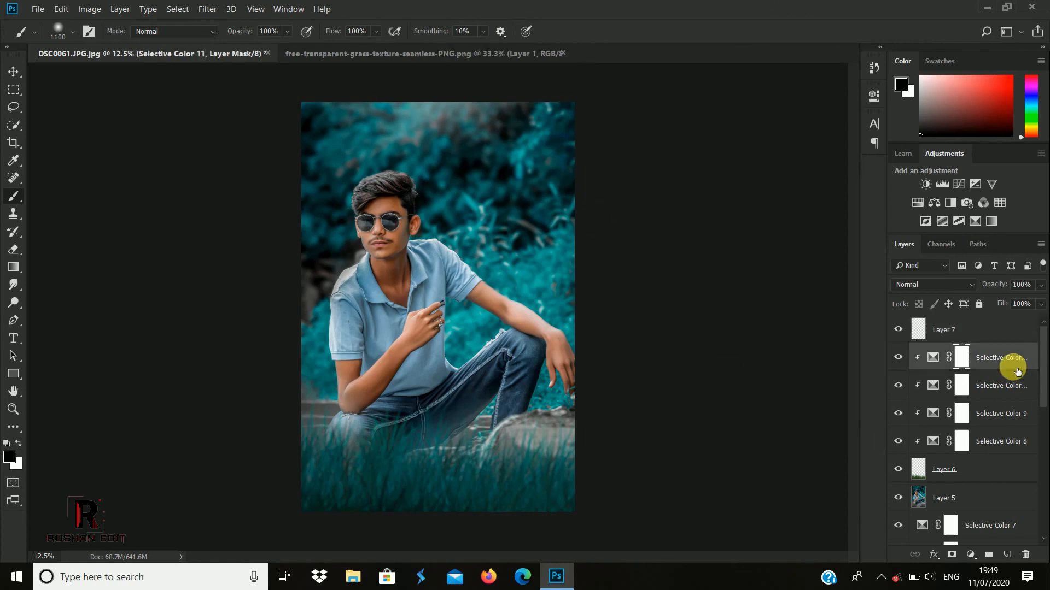
{"action": "left_click", "coordinate": [898, 329]}
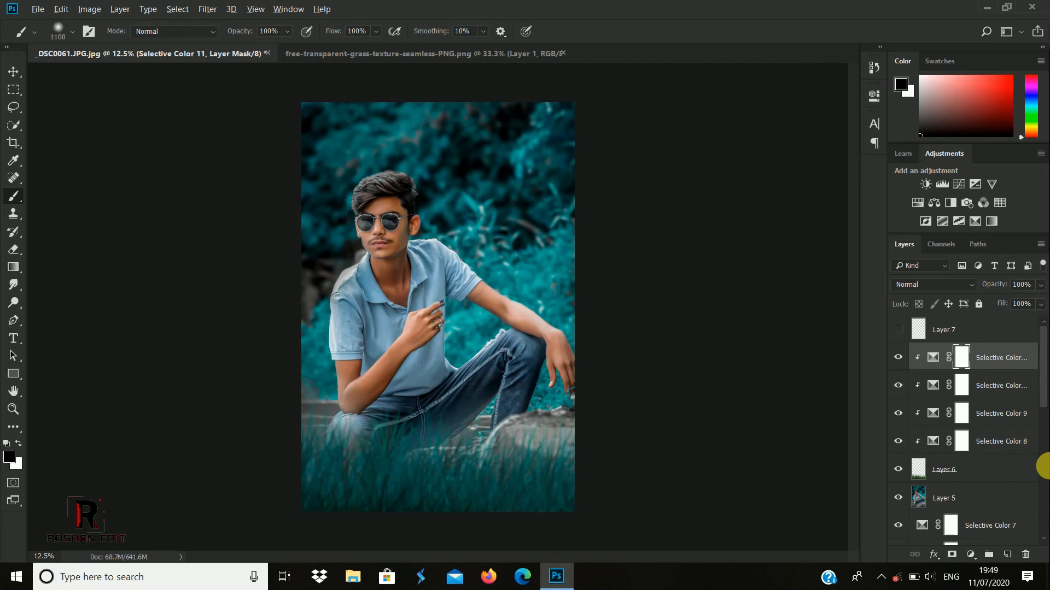
{"action": "key", "text": "ctrl+shift+alt+e"}
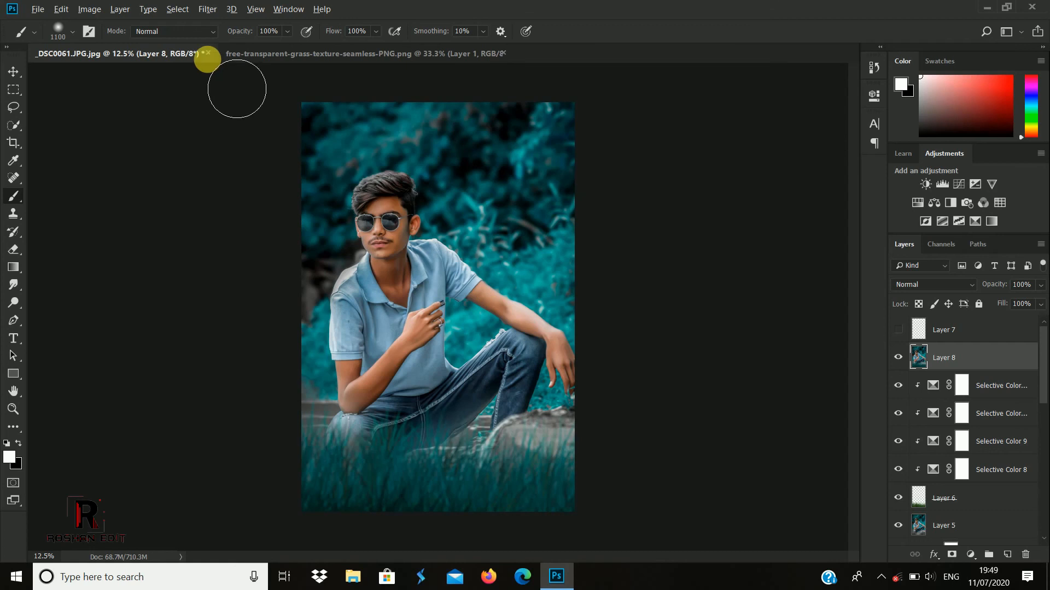
- Open the Camera Raw Filter and set Contrast +13, Highlights +16, Shadows +13, Whites +5, Blacks +4, Clarity +10 and Vibrance +8
{"action": "left_click", "coordinate": [200, 10]}
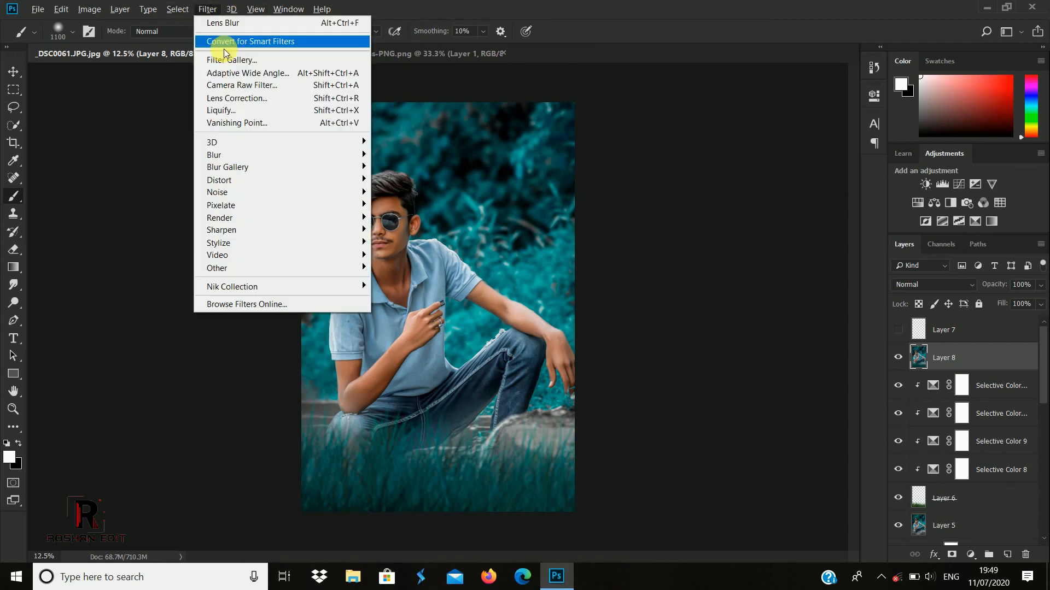
{"action": "left_click", "coordinate": [230, 87]}
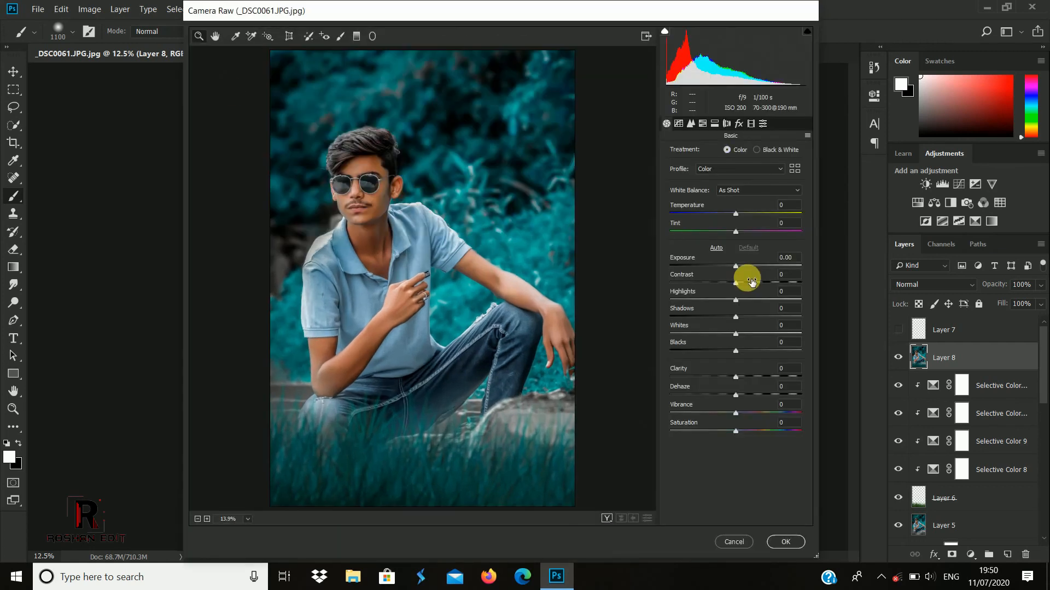
{"action": "left_click", "coordinate": [743, 282]}
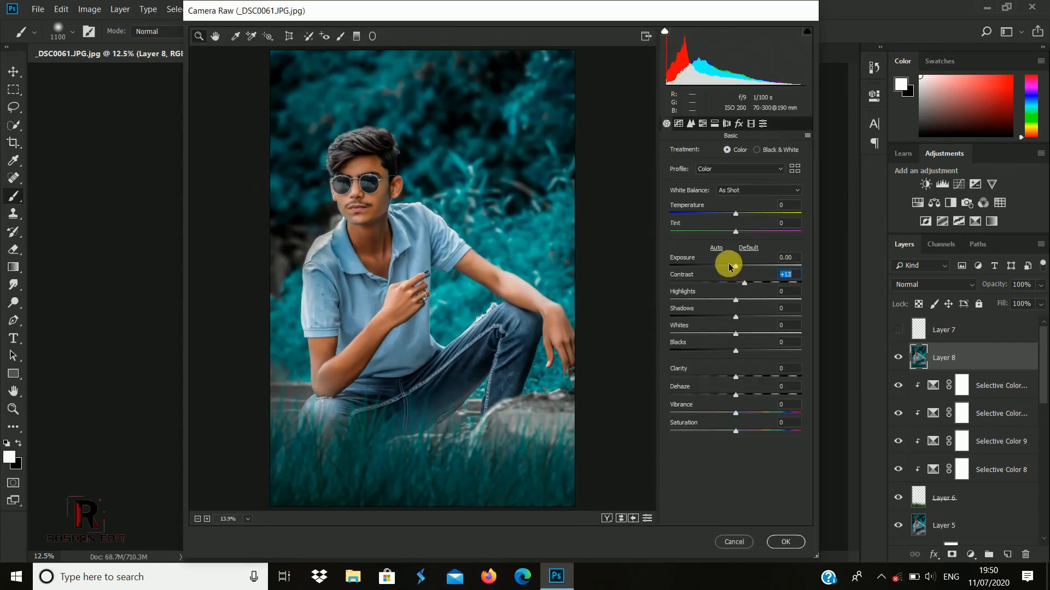
{"action": "left_click", "coordinate": [734, 300]}
{"action": "left_click_drag", "start_coordinate": [711, 301], "coordinate": [748, 303]}
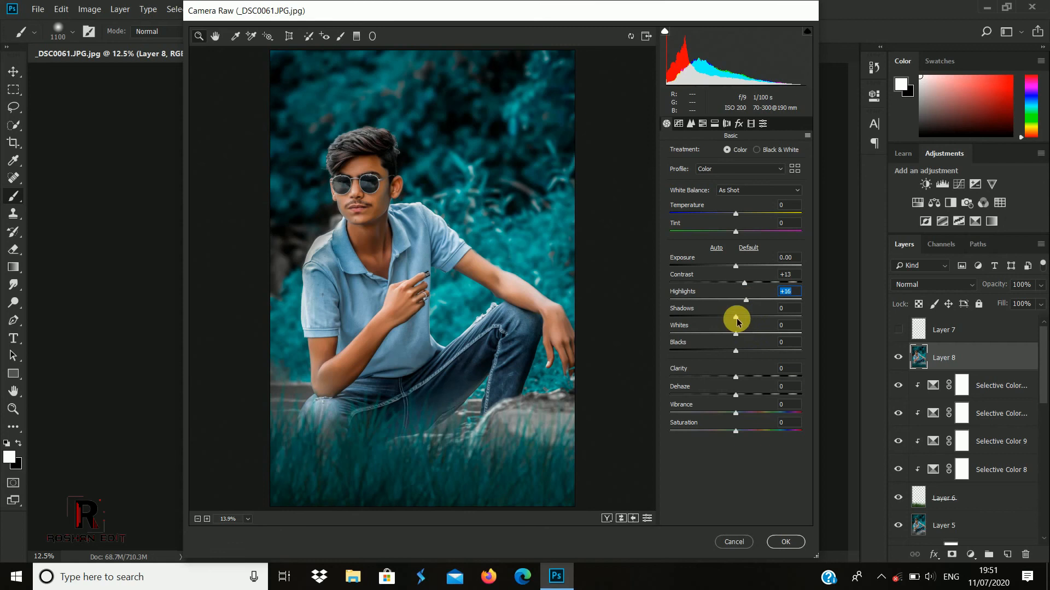
{"action": "left_click_drag", "start_coordinate": [737, 321], "coordinate": [743, 318]}
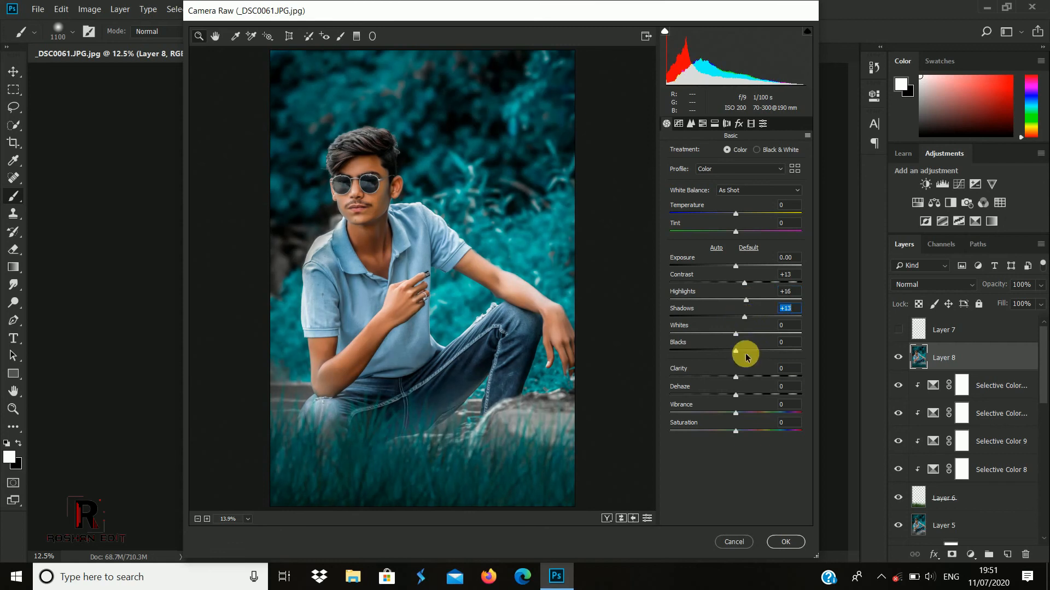
{"action": "mouse_move", "coordinate": [737, 336]}
{"action": "left_mouse_down"}
{"action": "mouse_move", "coordinate": [726, 335]}
{"action": "mouse_move", "coordinate": [811, 344]}
{"action": "mouse_move", "coordinate": [707, 345]}
{"action": "mouse_move", "coordinate": [742, 350]}
{"action": "mouse_move", "coordinate": [732, 351]}
{"action": "left_mouse_up"}
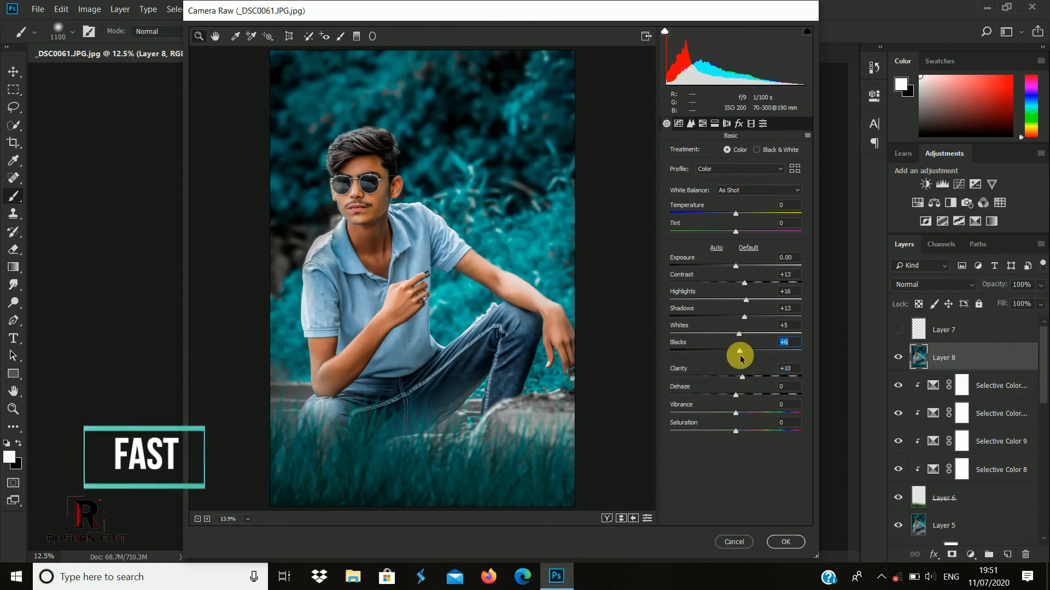
{"action": "left_click_drag", "start_coordinate": [739, 351], "coordinate": [738, 352]}
{"action": "mouse_move", "coordinate": [736, 414]}
{"action": "left_mouse_down"}
{"action": "mouse_move", "coordinate": [723, 414]}
{"action": "mouse_move", "coordinate": [738, 422]}
{"action": "left_mouse_up"}
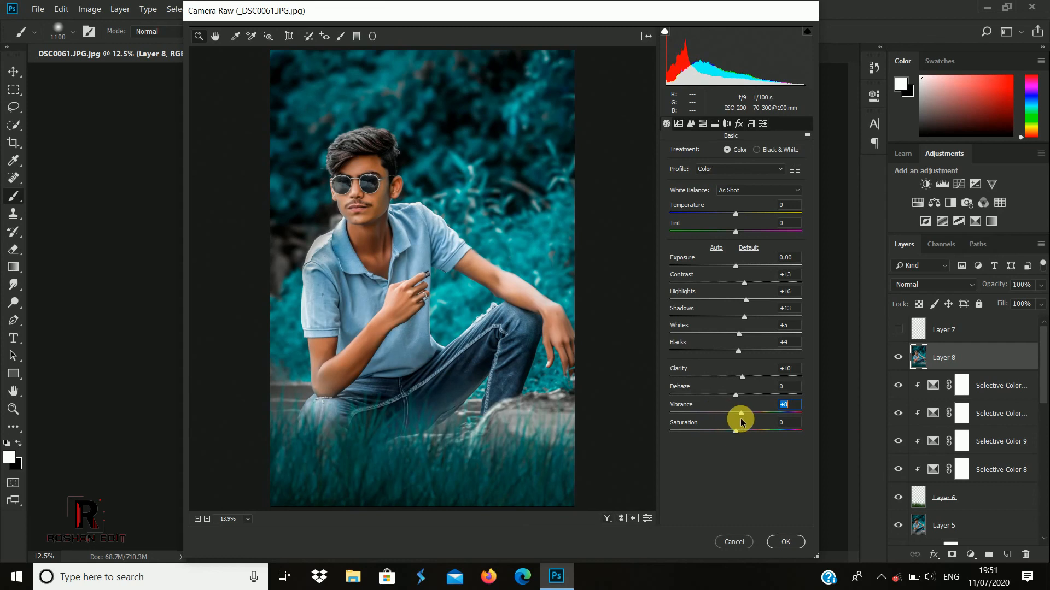
- Raise the sharpening Amount and Masking and add some Luminance noise reduction in the Camera Raw details
{"action": "left_click", "coordinate": [678, 123]}
{"action": "left_click", "coordinate": [691, 124]}
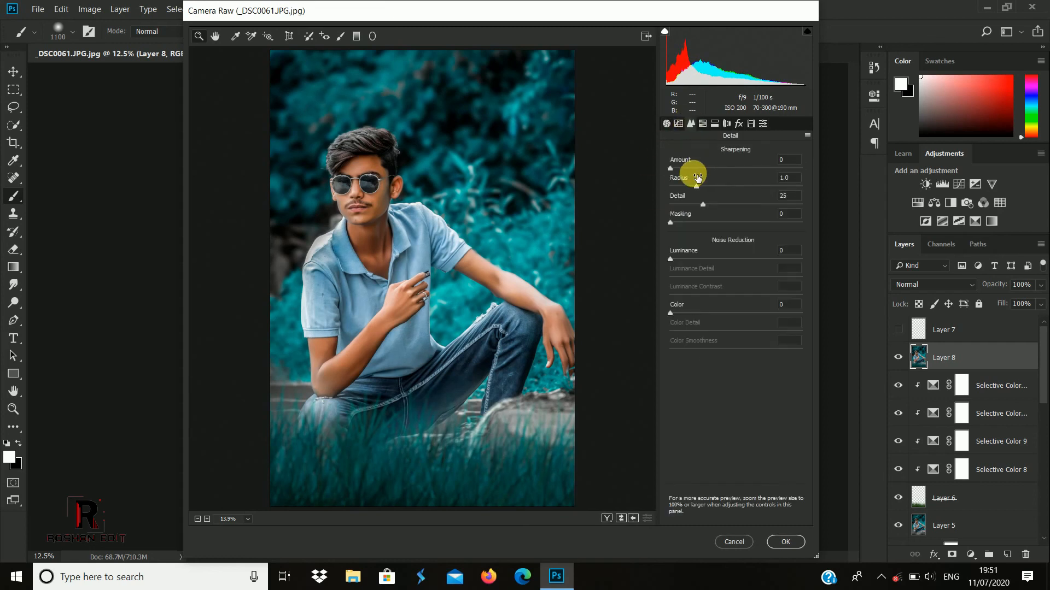
{"action": "left_click", "coordinate": [691, 168]}
{"action": "left_click", "coordinate": [690, 223]}
{"action": "left_click", "coordinate": [683, 259]}
- Set the HSL saturation to Oranges +7, Yellows -100, Greens -69 and Aquas -4, and adjust the Oranges luminance
{"action": "left_click", "coordinate": [703, 124]}
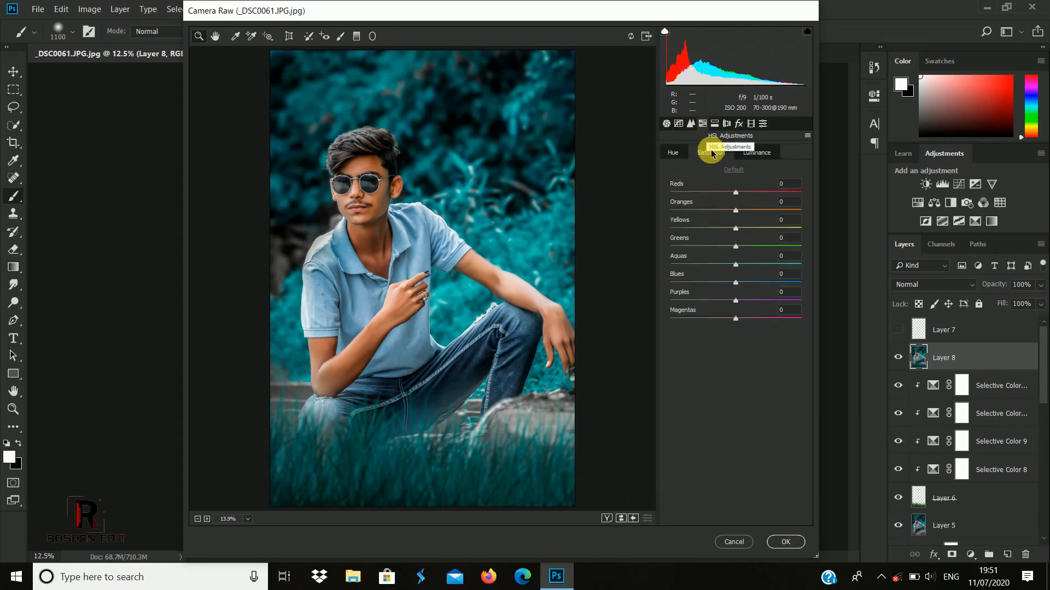
{"action": "left_click_drag", "start_coordinate": [742, 218], "coordinate": [676, 211]}
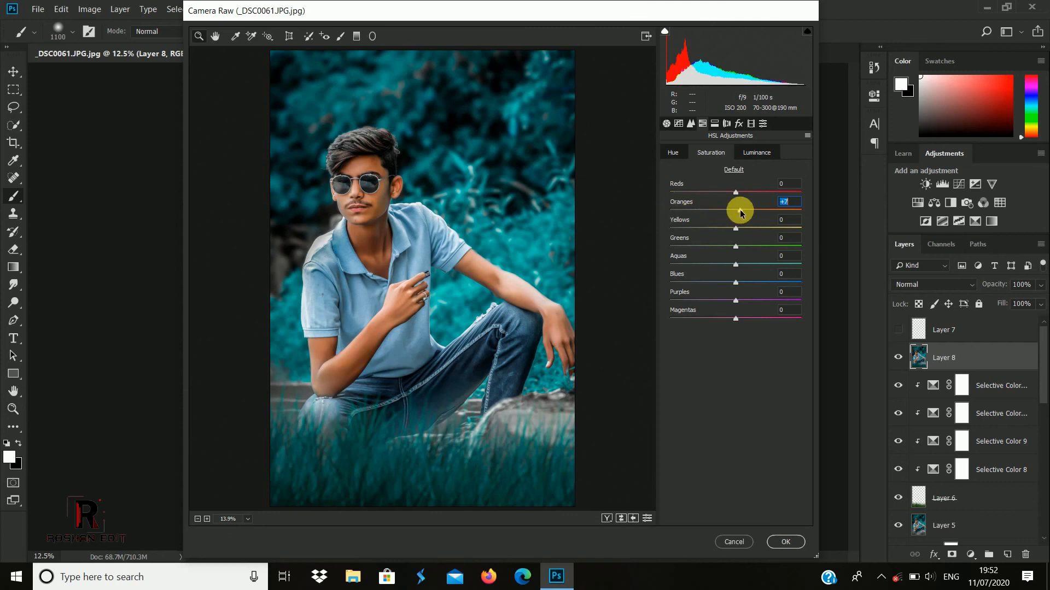
{"action": "left_click_drag", "start_coordinate": [736, 229], "coordinate": [658, 232]}
{"action": "left_click_drag", "start_coordinate": [760, 247], "coordinate": [777, 272]}
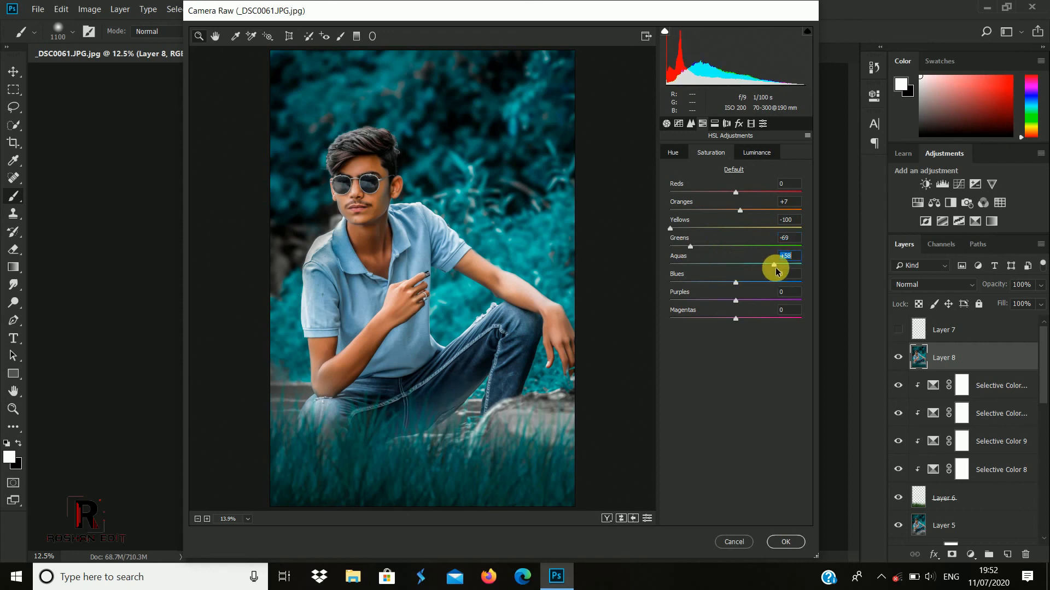
{"action": "left_click_drag", "start_coordinate": [694, 267], "coordinate": [738, 274]}
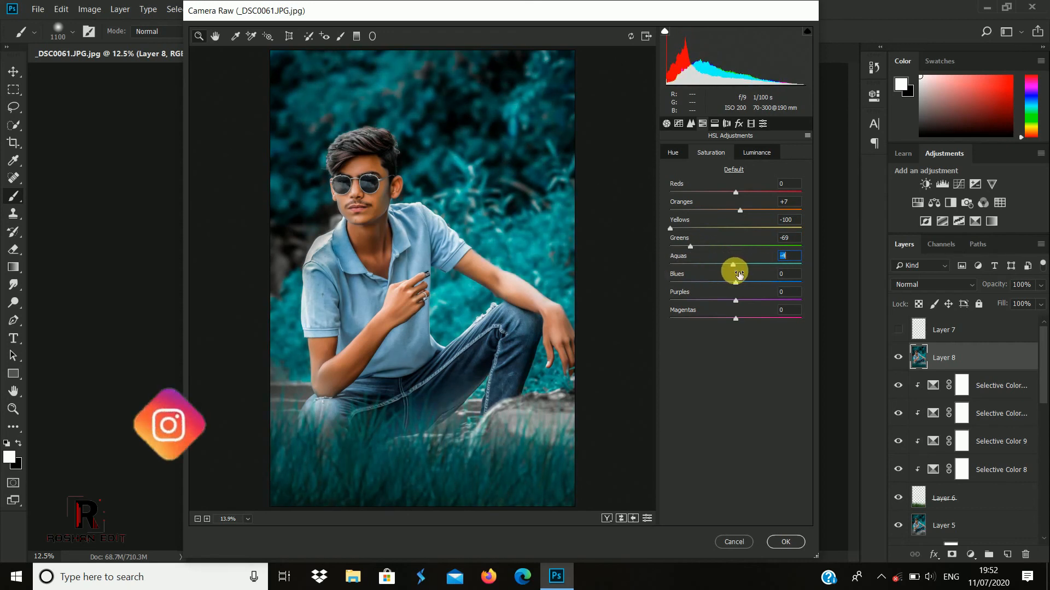
{"action": "left_click", "coordinate": [756, 156]}
{"action": "left_click_drag", "start_coordinate": [741, 213], "coordinate": [745, 217]}
- Add a post-crop vignette with an Amount of -4 and apply the Camera Raw filter to the merged layer
{"action": "left_click", "coordinate": [726, 124]}
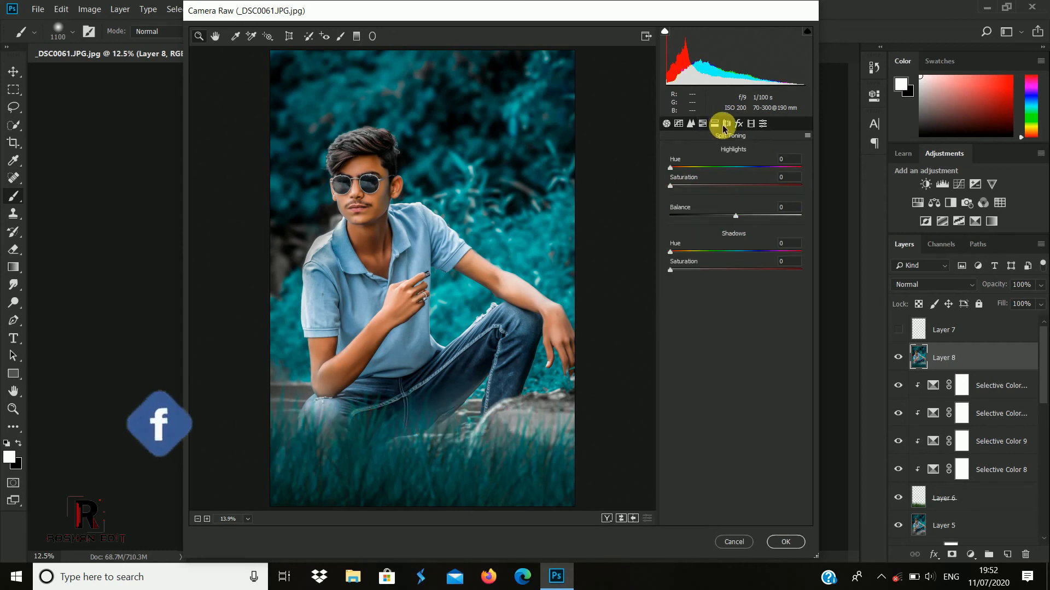
{"action": "left_click", "coordinate": [738, 123]}
{"action": "left_click_drag", "start_coordinate": [730, 267], "coordinate": [734, 269]}
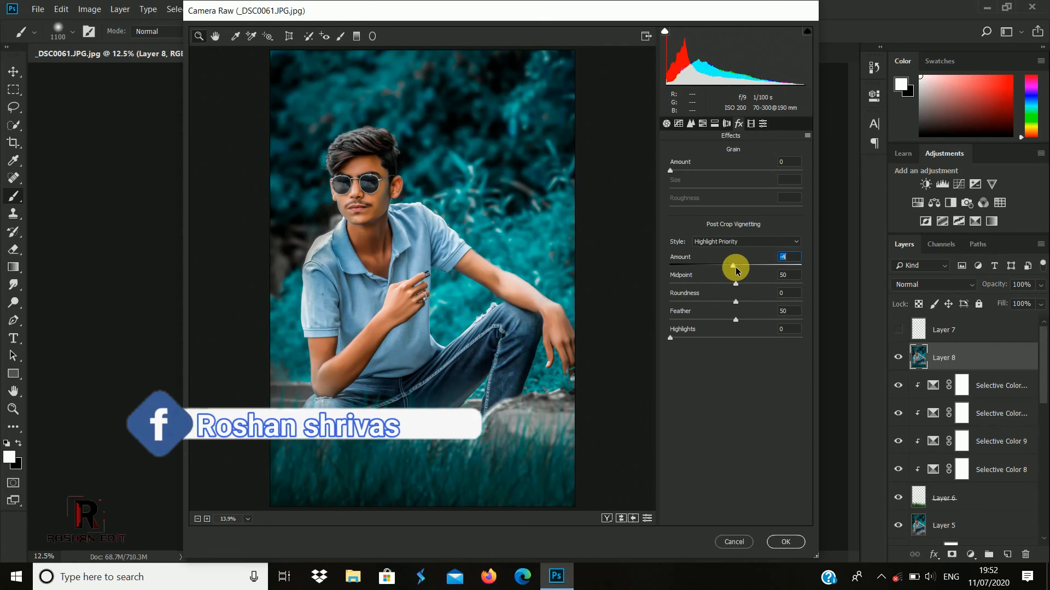
{"action": "left_click", "coordinate": [785, 542]}
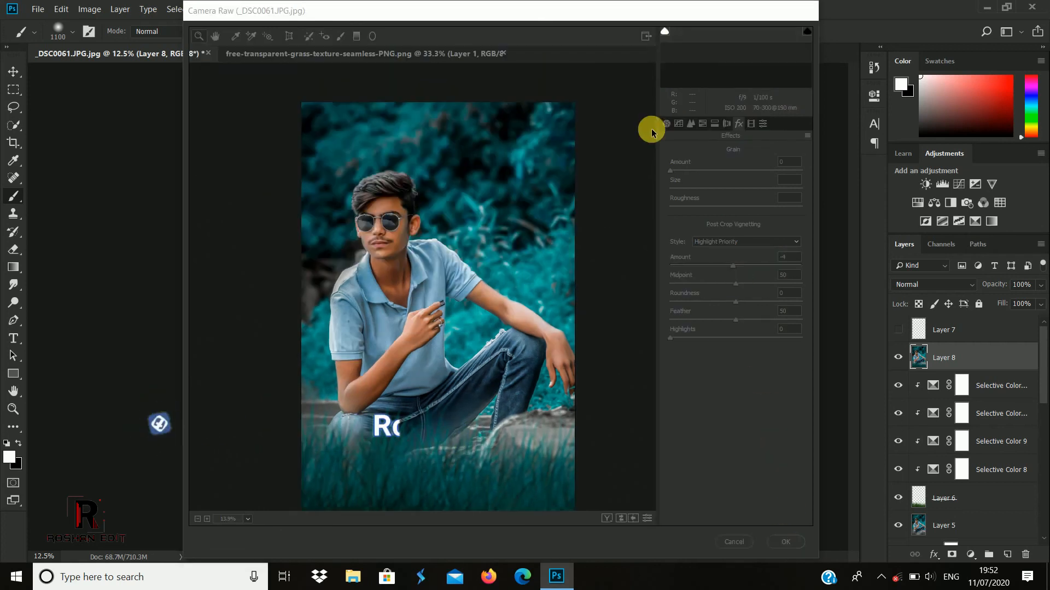